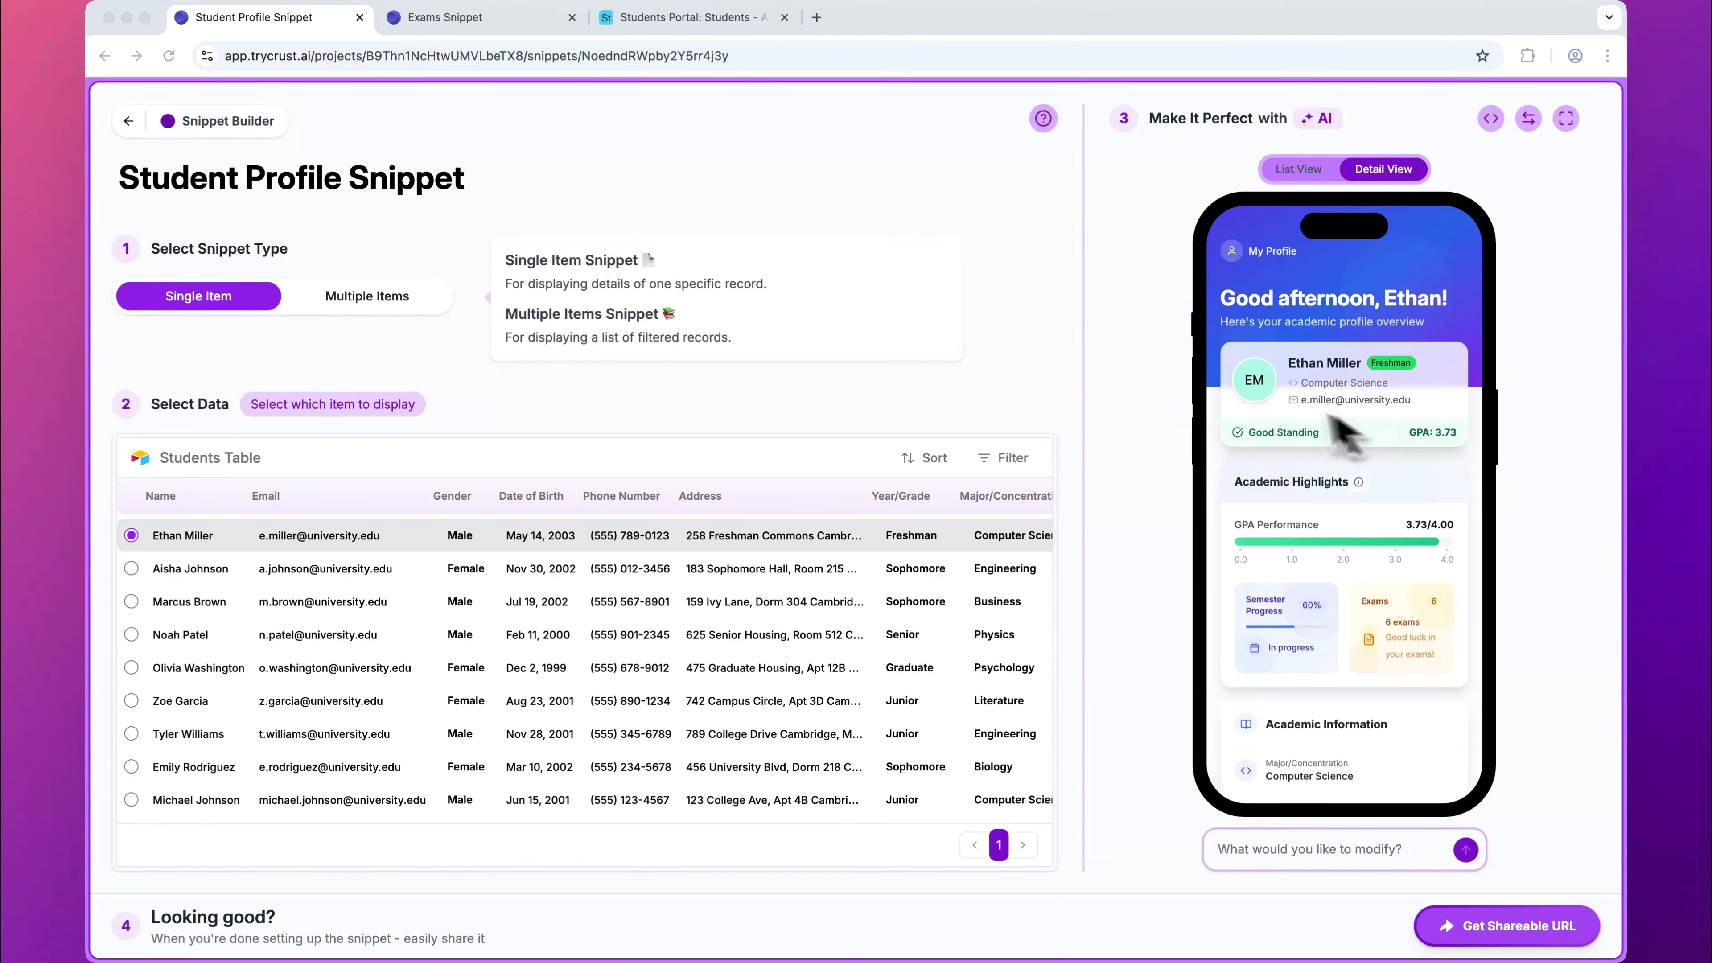
Step: Compare the setup and previews of the Student Profile Snippet and the Exams Snippet
left_click(1080, 235)
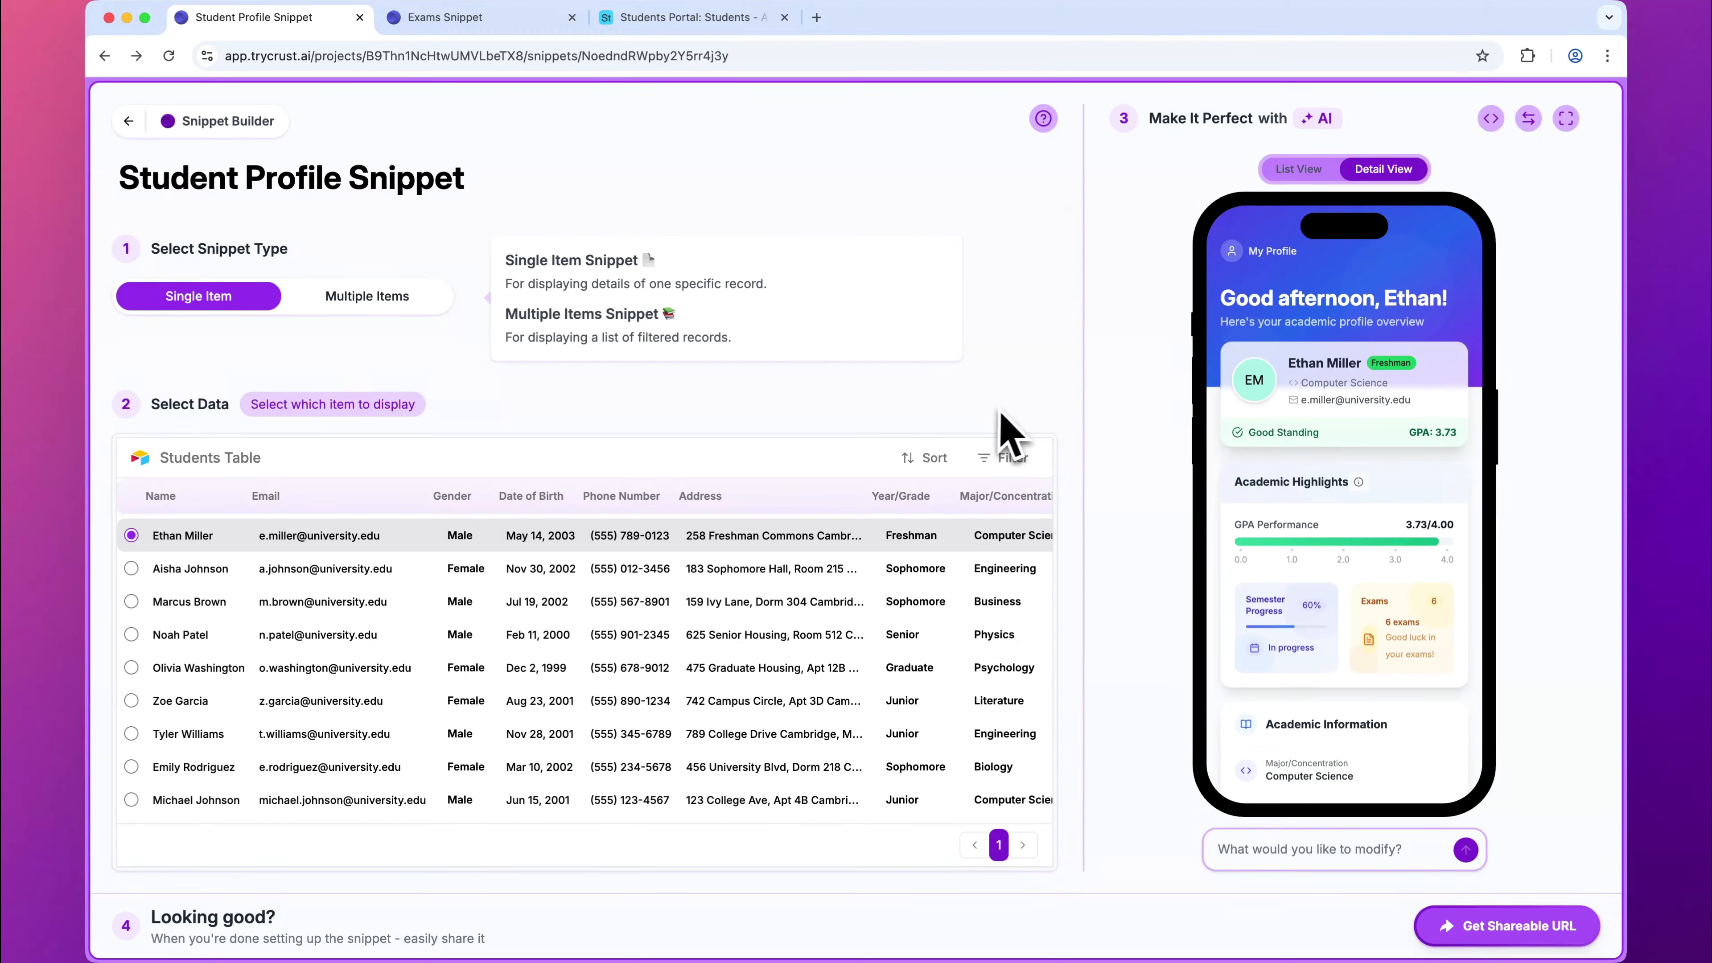
left_click(439, 20)
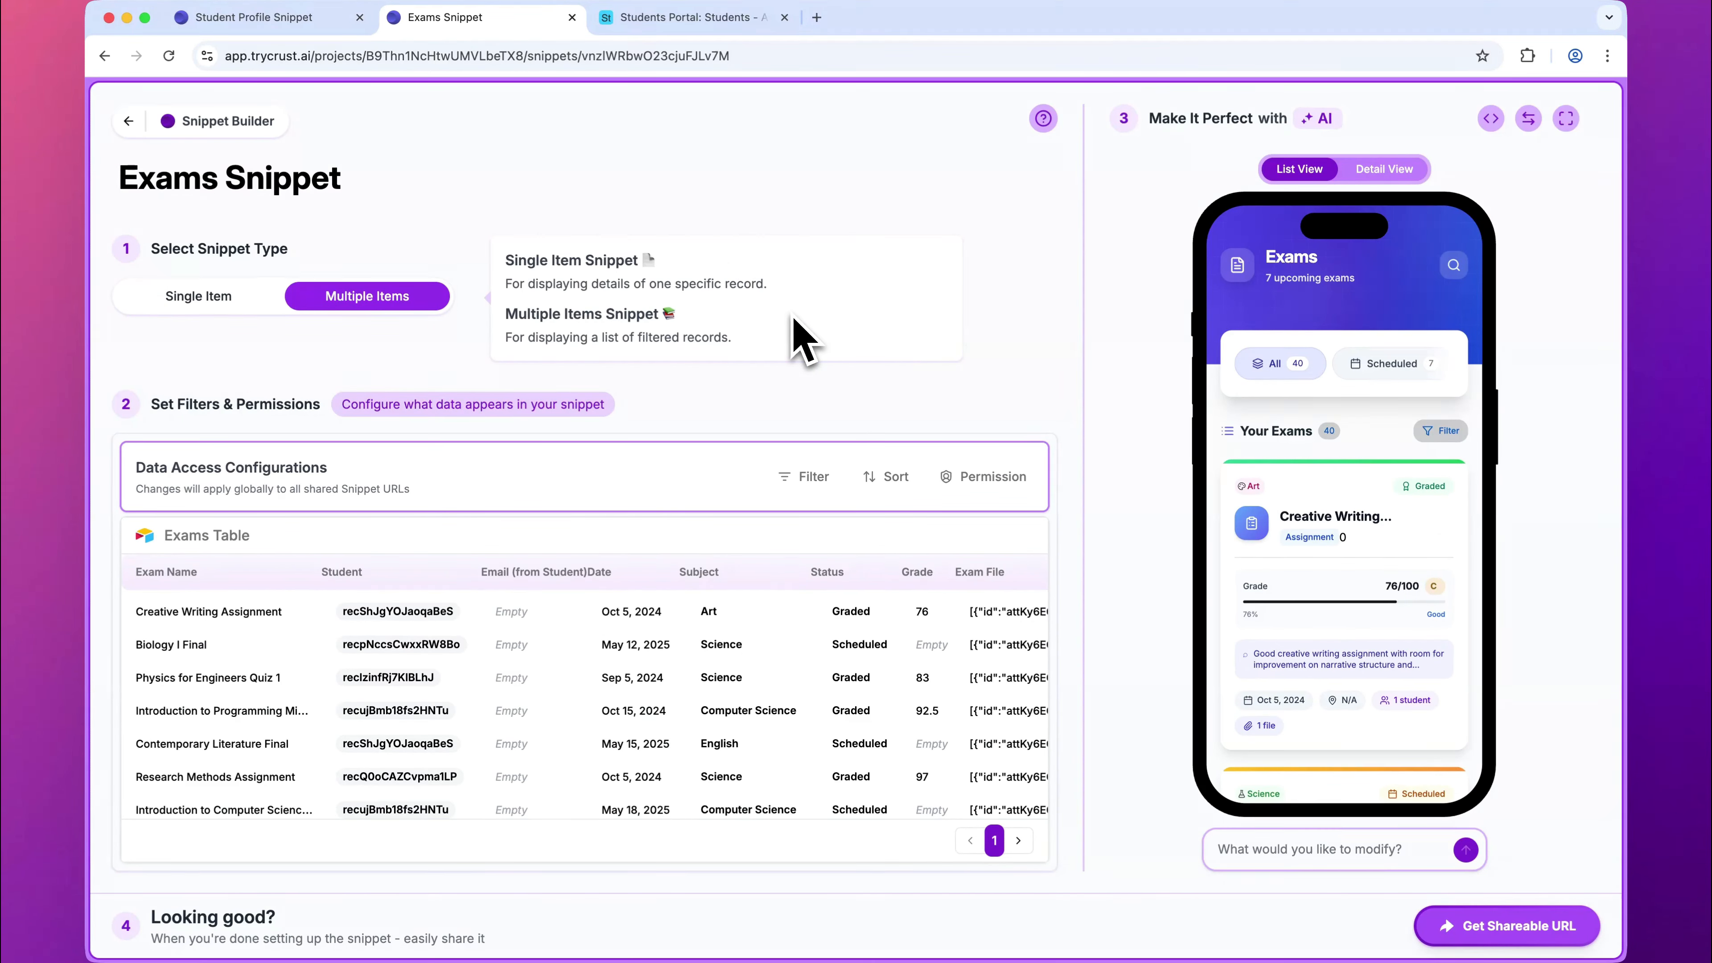
left_click(283, 19)
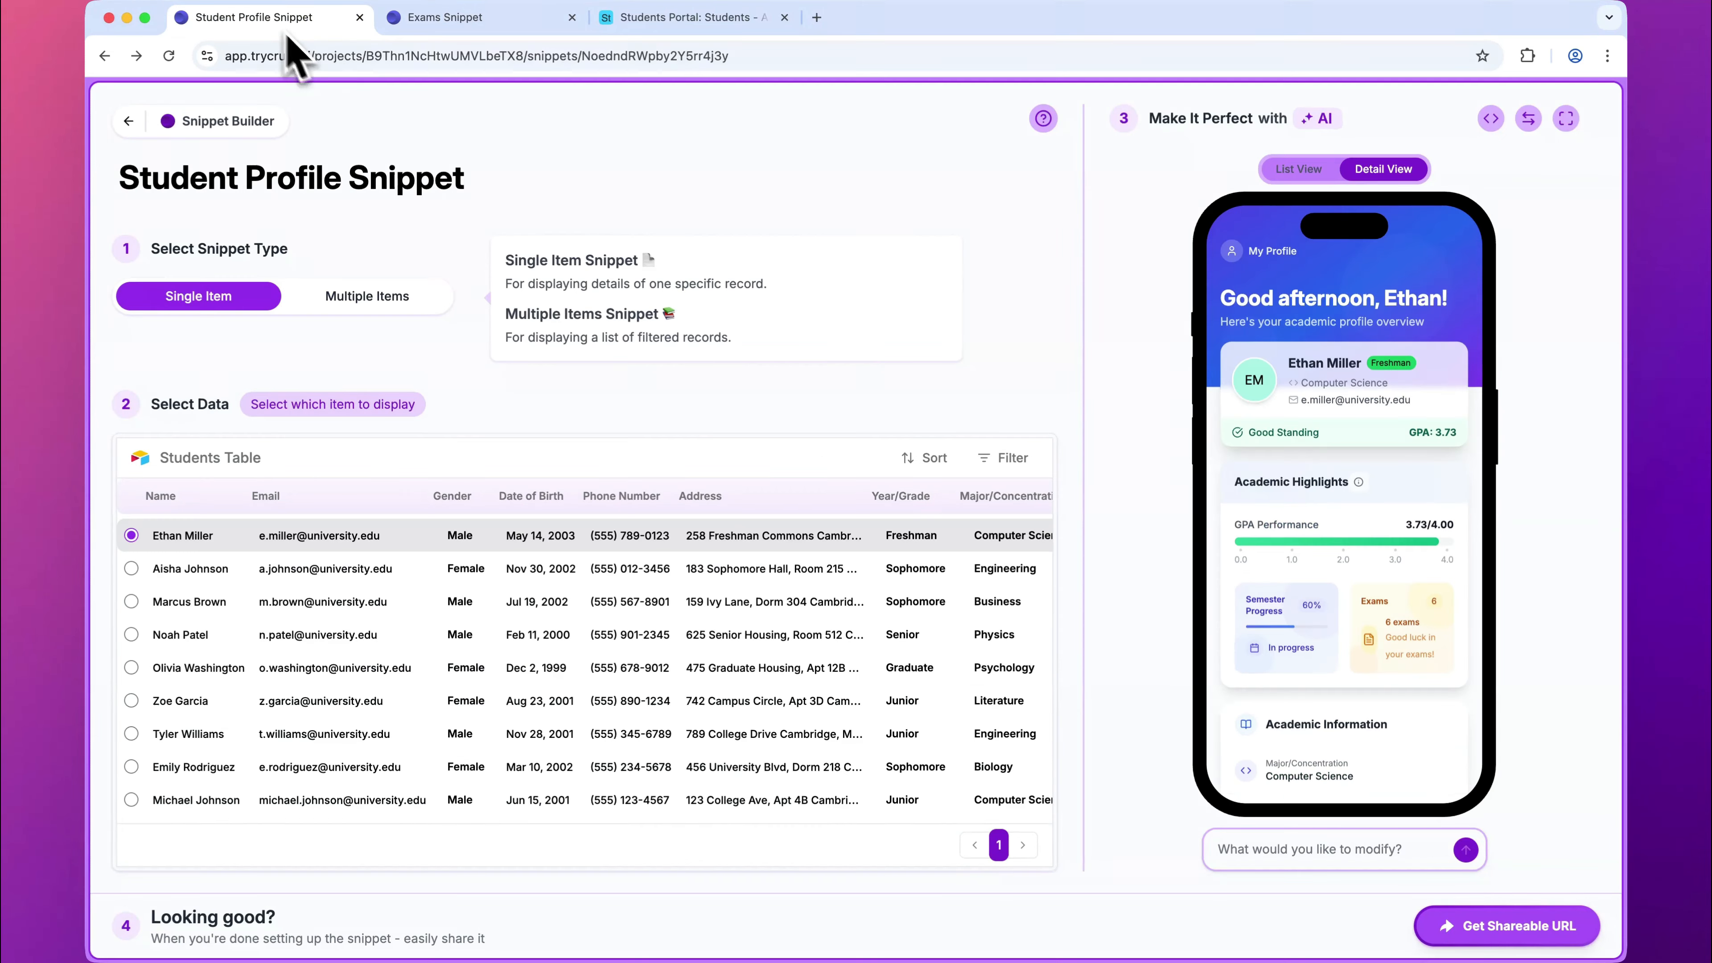
left_click(465, 25)
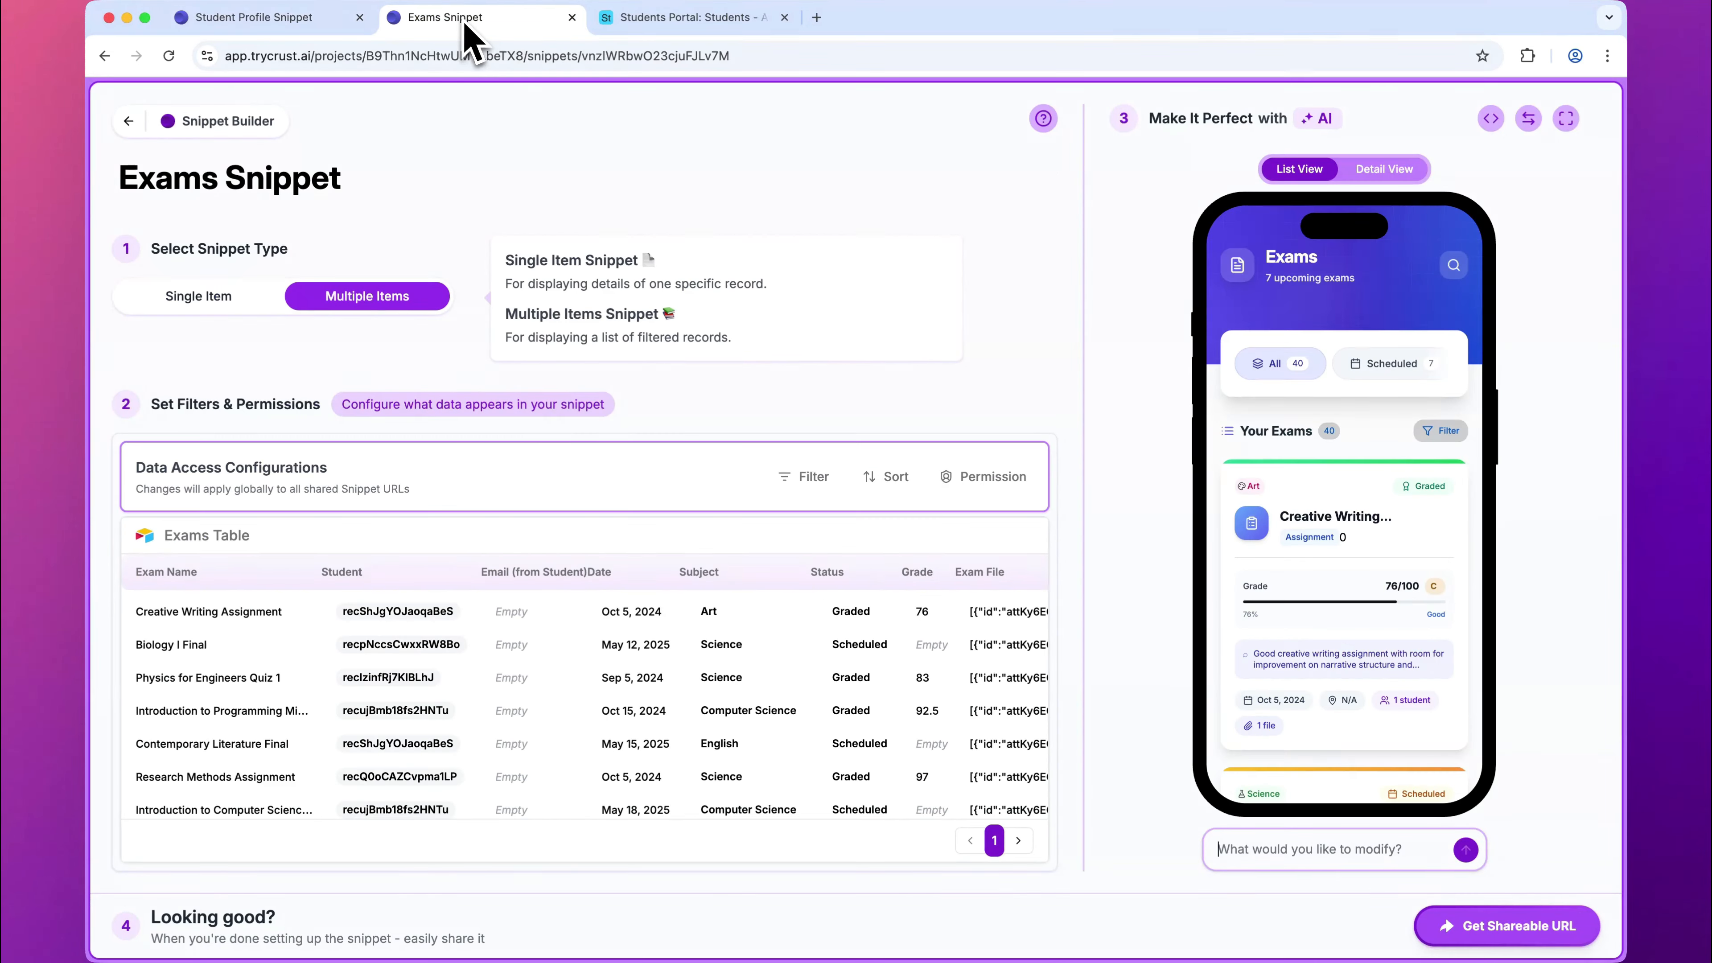
left_click(304, 29)
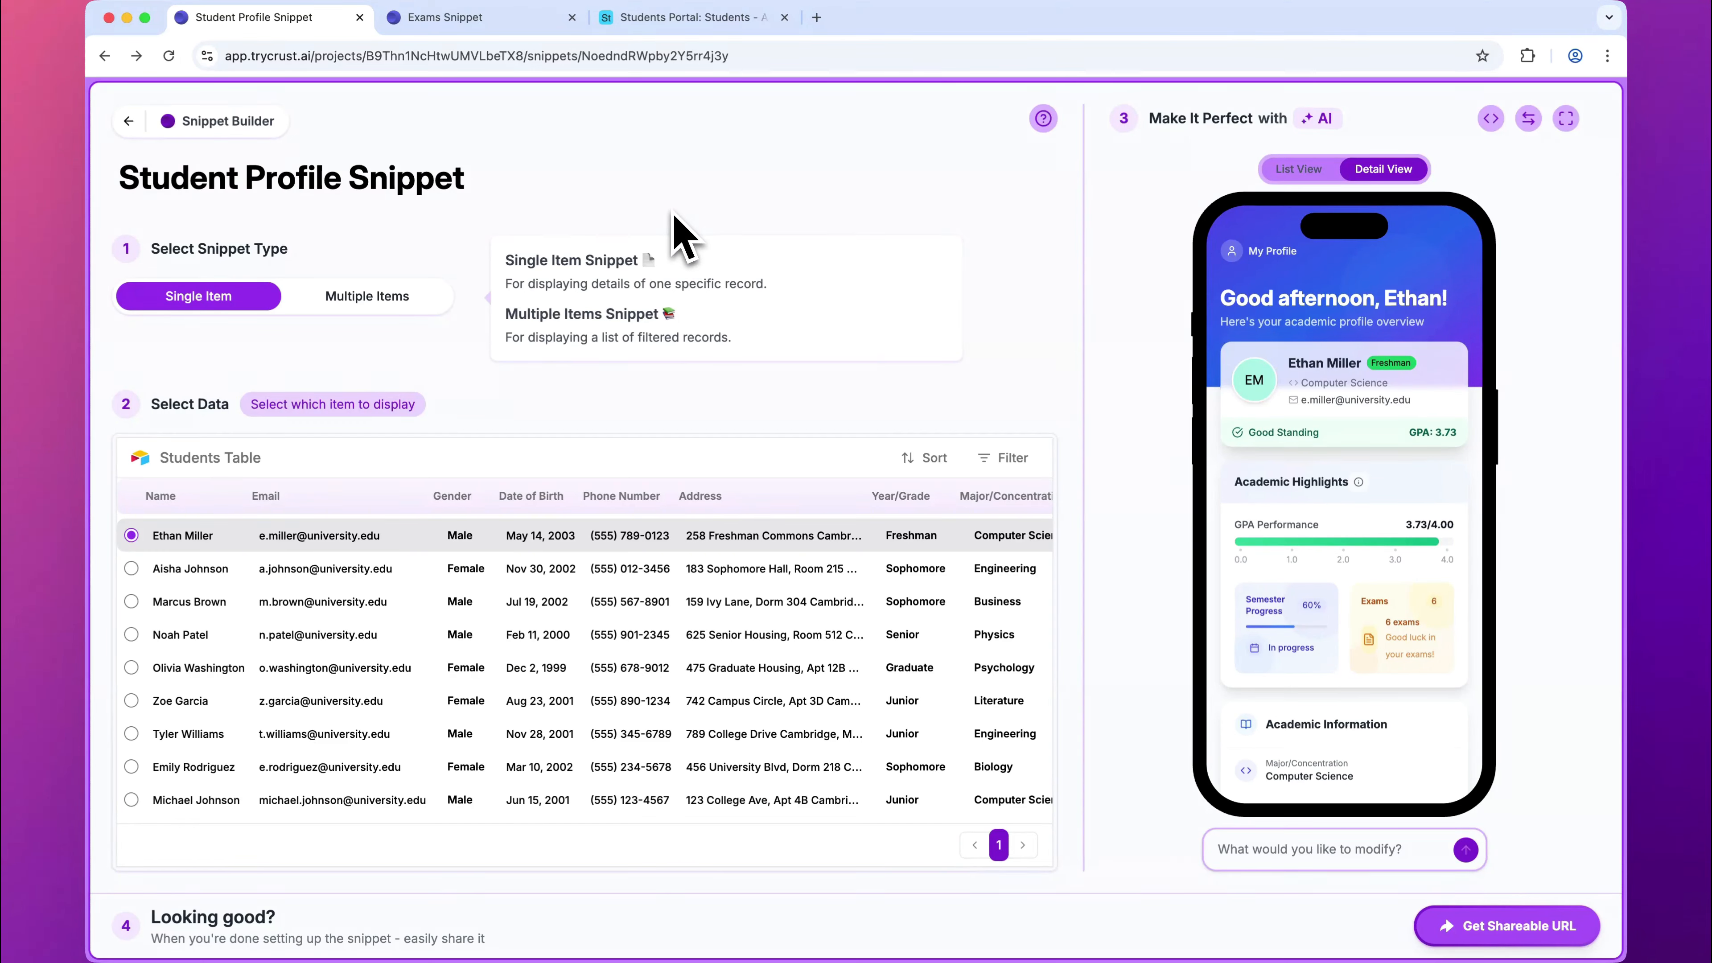
Step: Generate the Exams Snippet's shareable URL, open the shared exams list and copy its web address
left_click(536, 19)
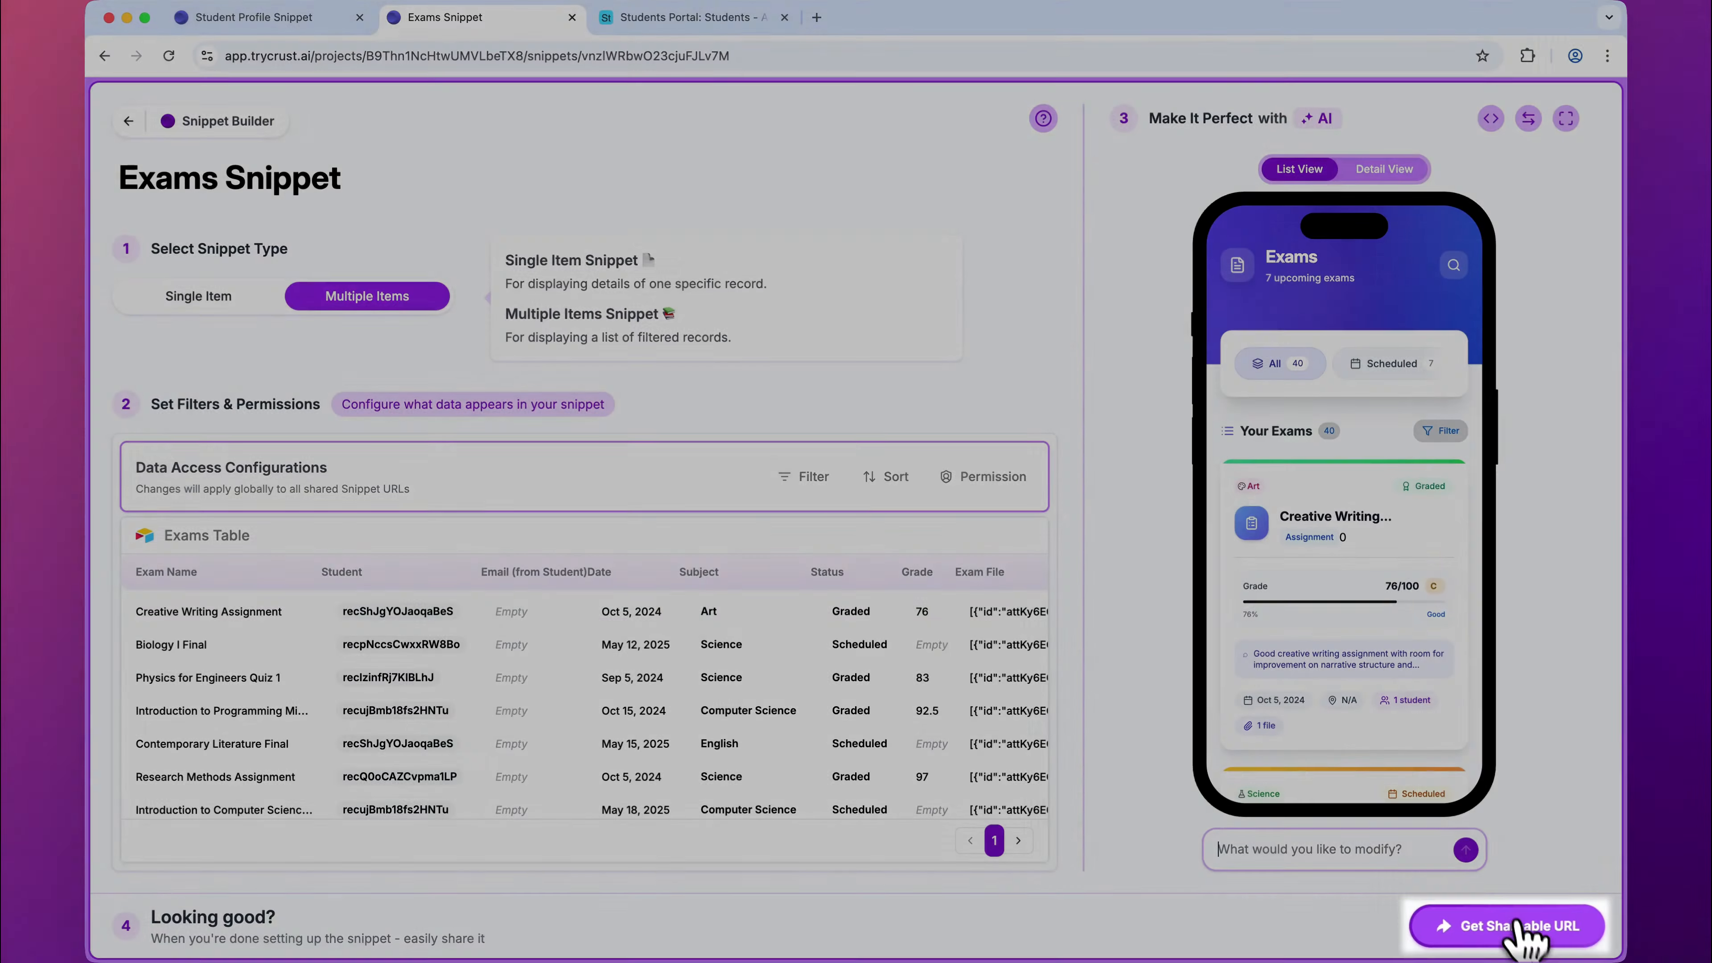
left_click(1483, 925)
left_click(1470, 931)
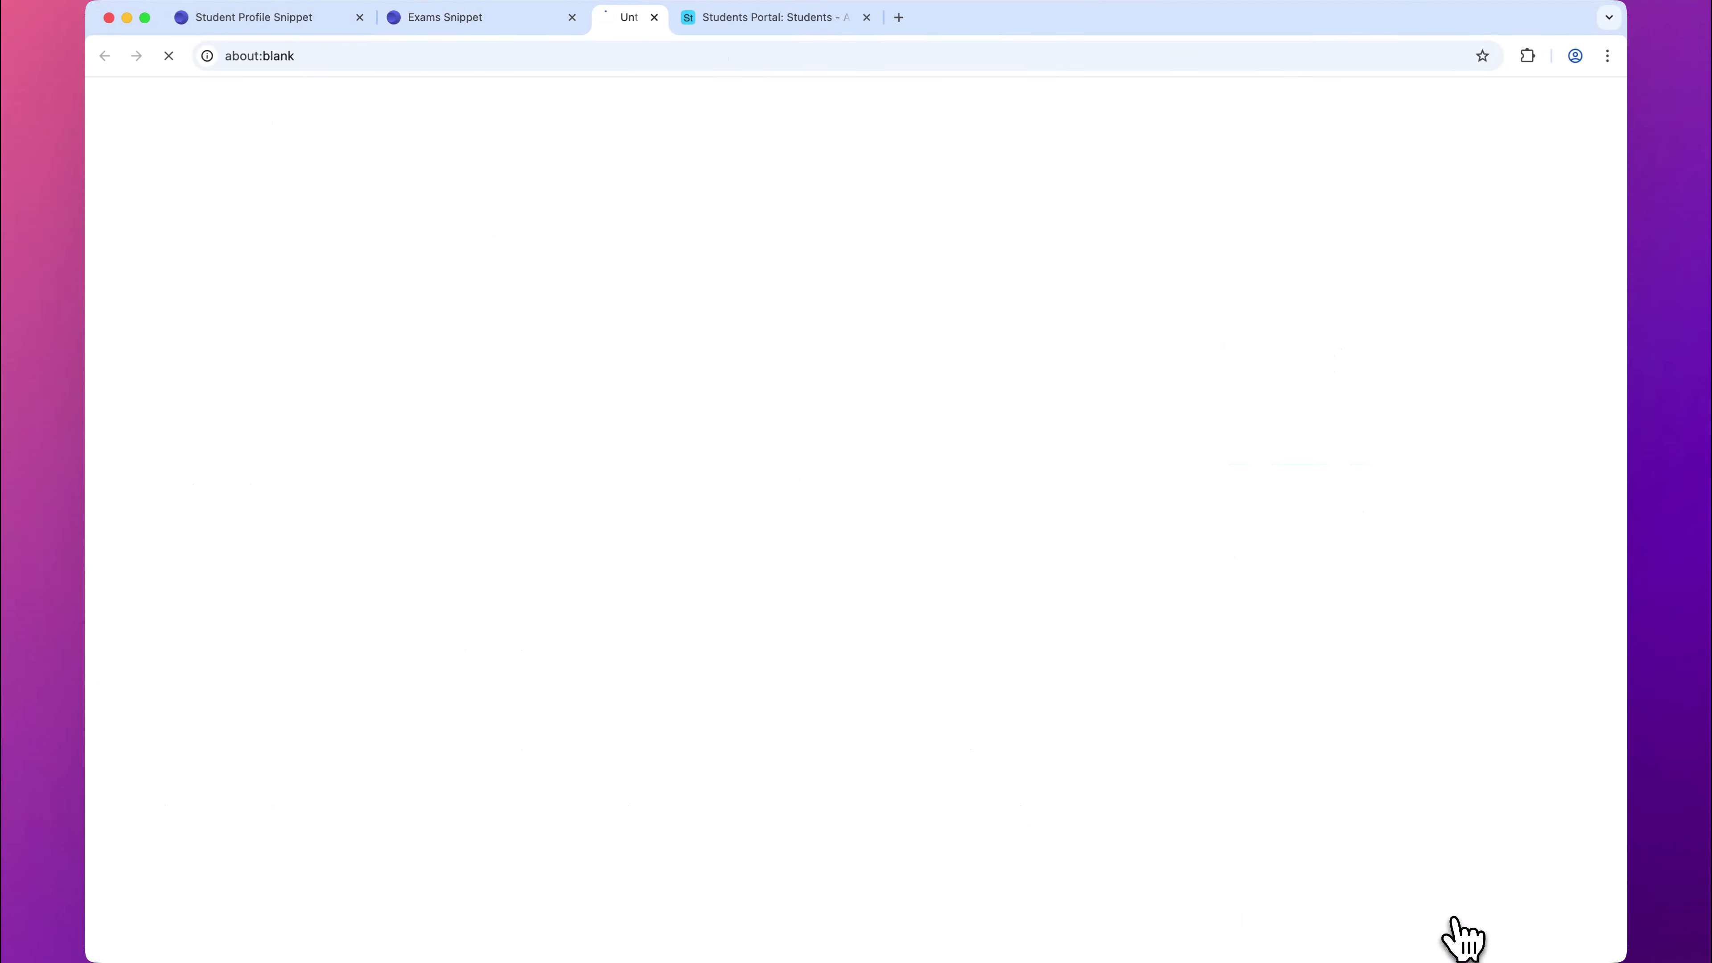
left_click_drag(547, 58, 211, 60)
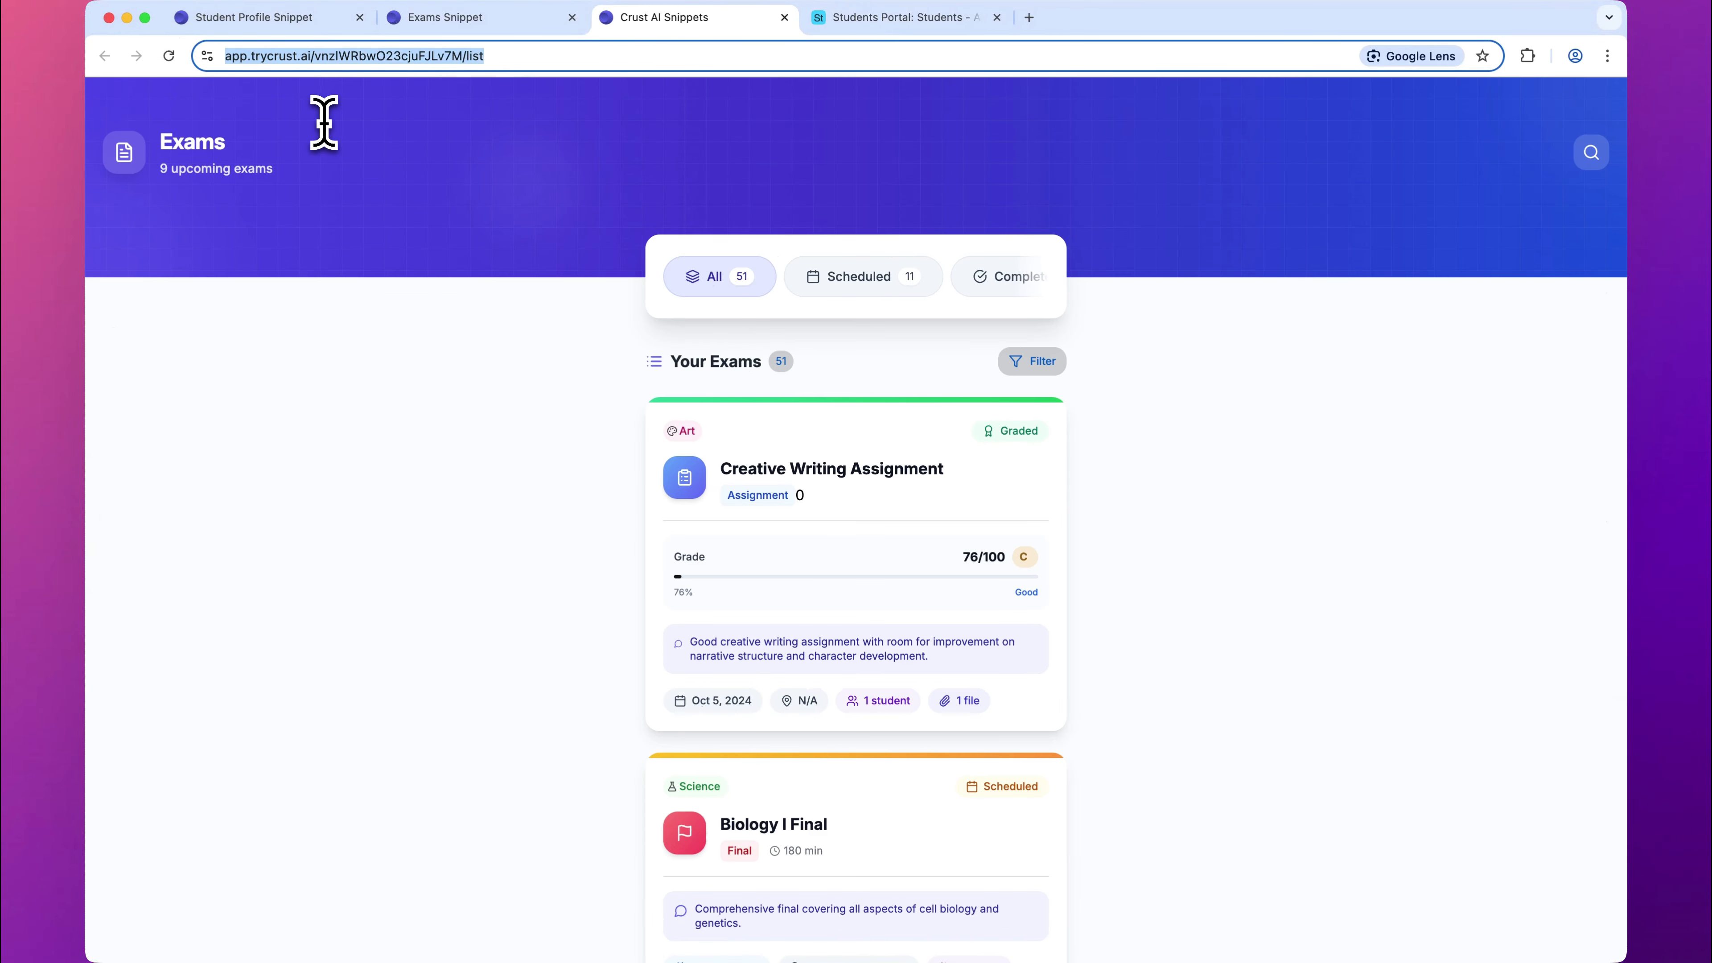
left_click(784, 18)
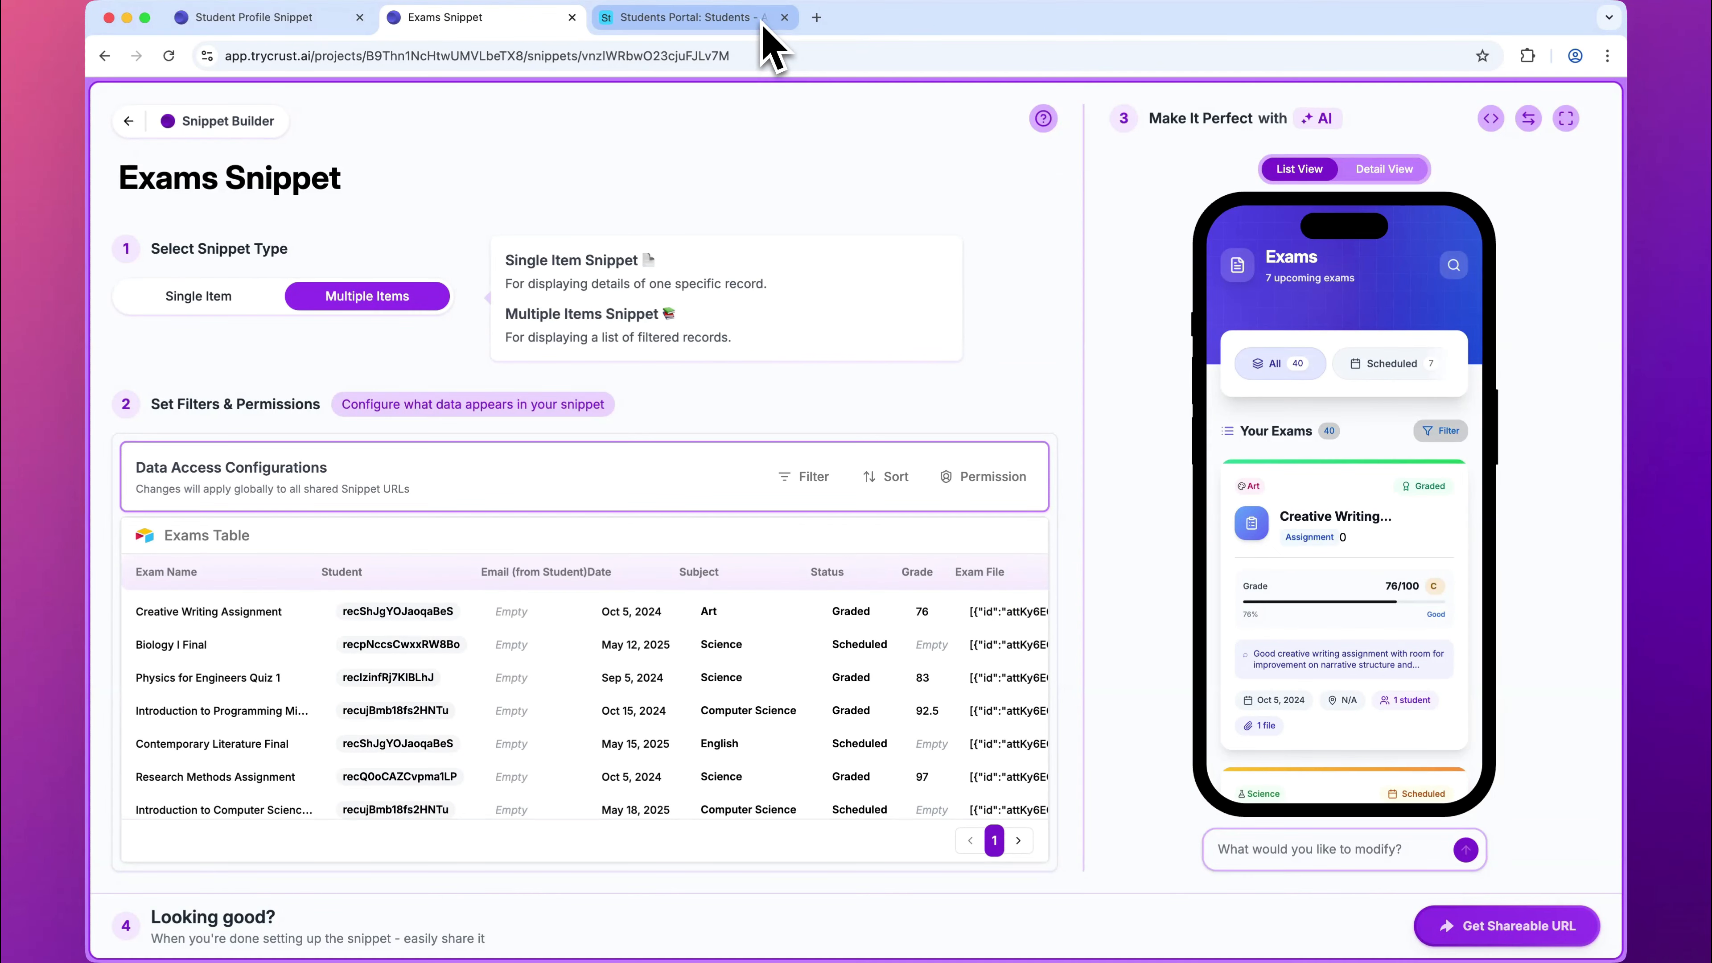
Step: Switch to the Students Portal base in Airtable and start a new Button field at the end of the Students table
left_click(709, 27)
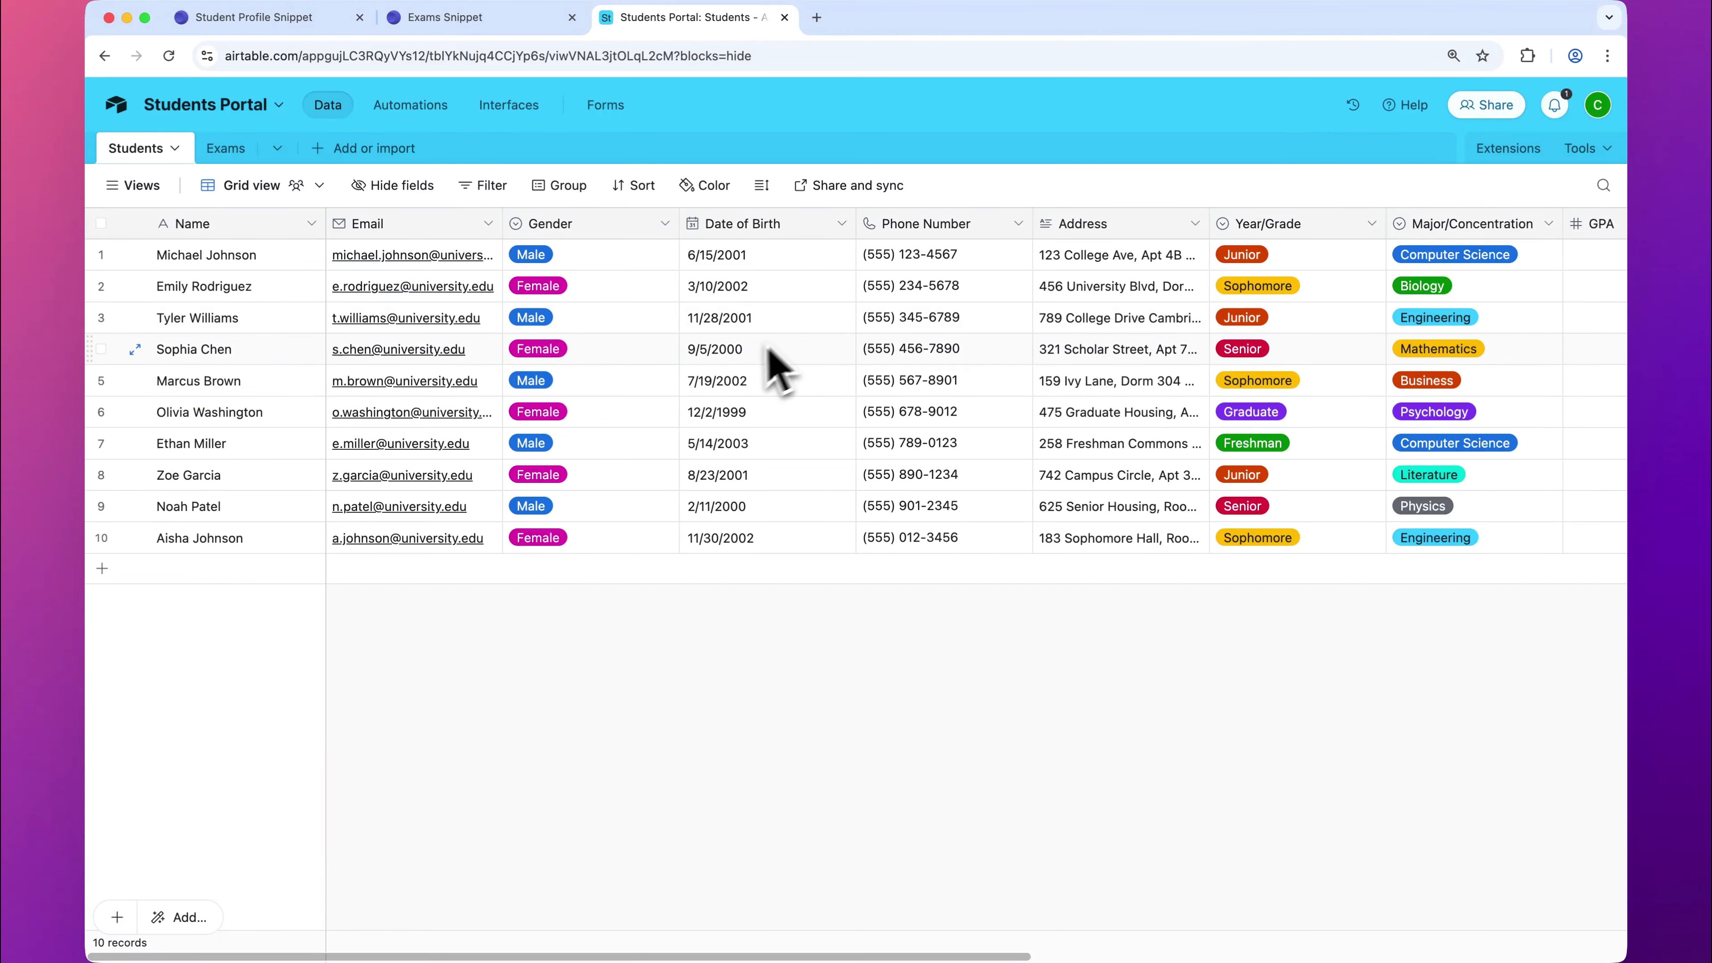
left_click(140, 150)
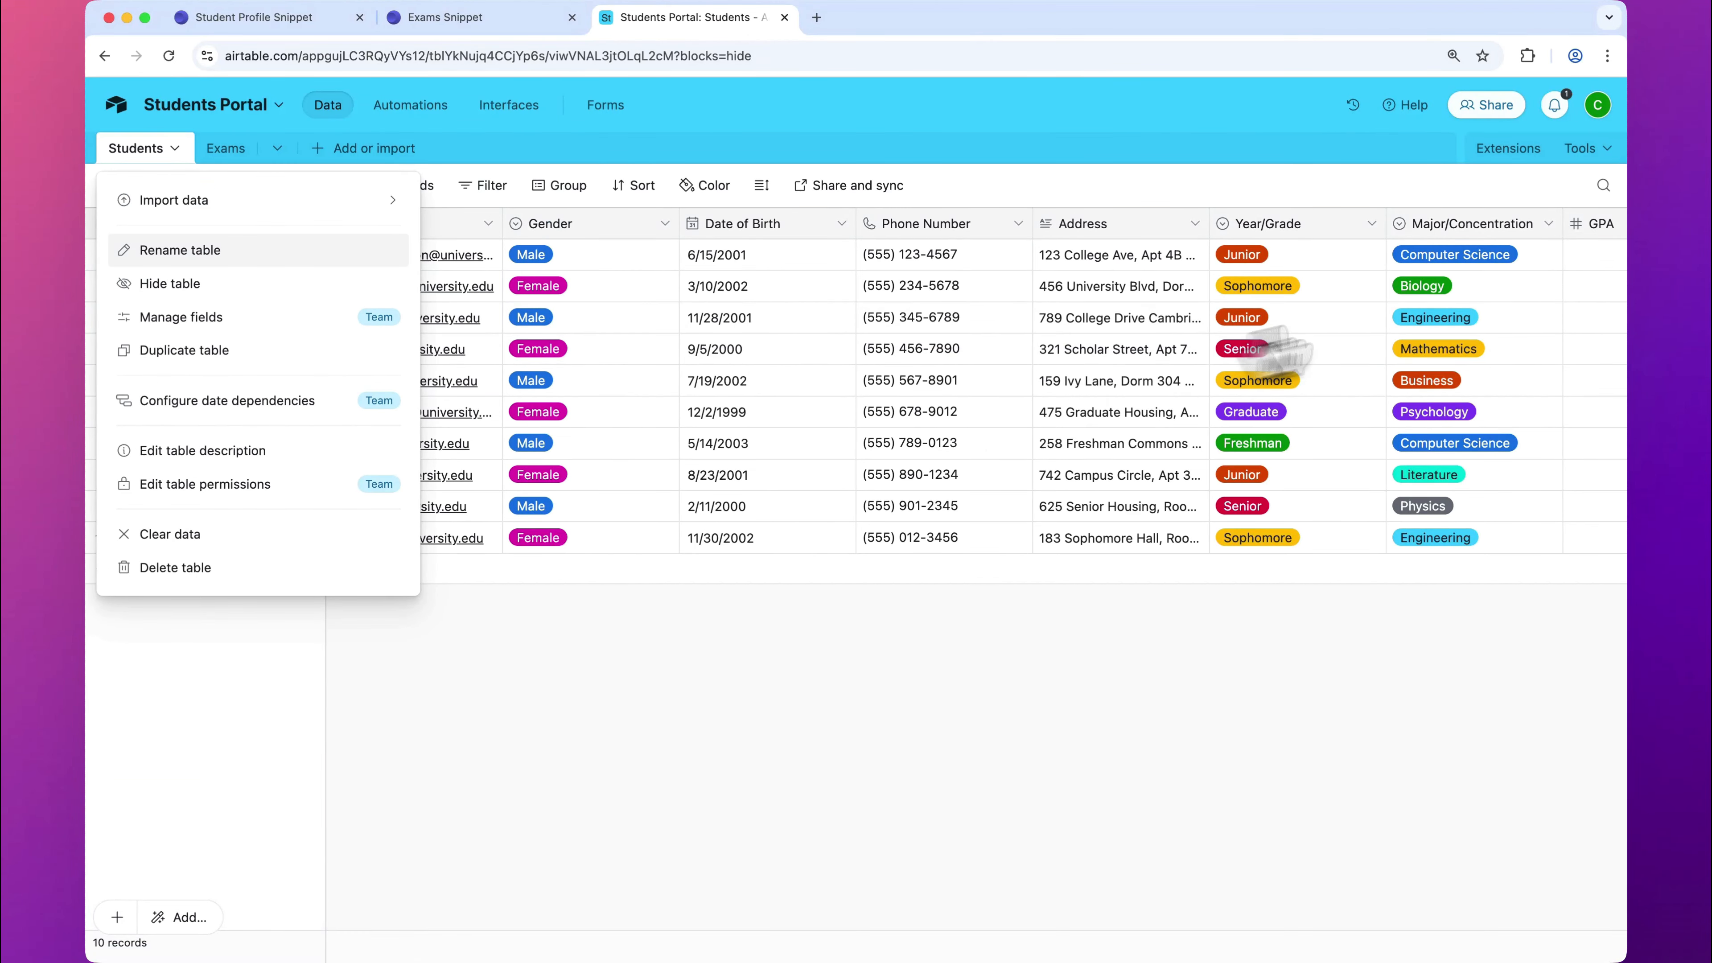
scroll(1375, 563, "right", 1)
scroll(1376, 565, "right", 10)
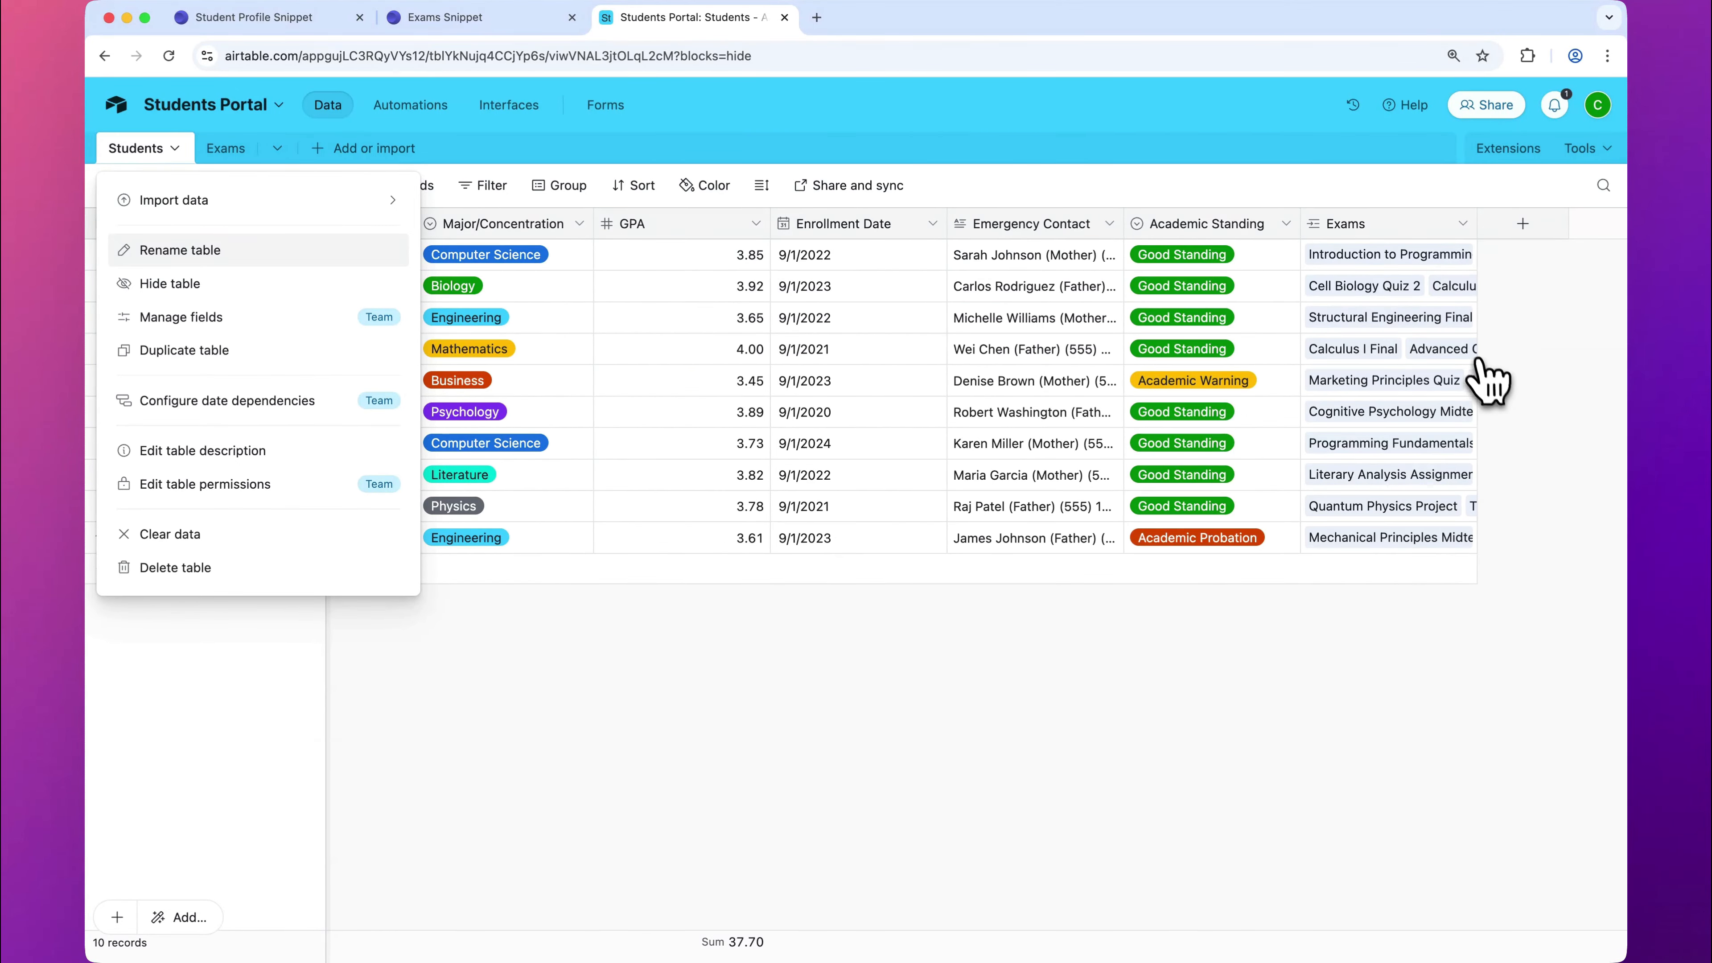
left_click(1521, 225)
left_click(1522, 225)
scroll(1450, 607, "down", 5)
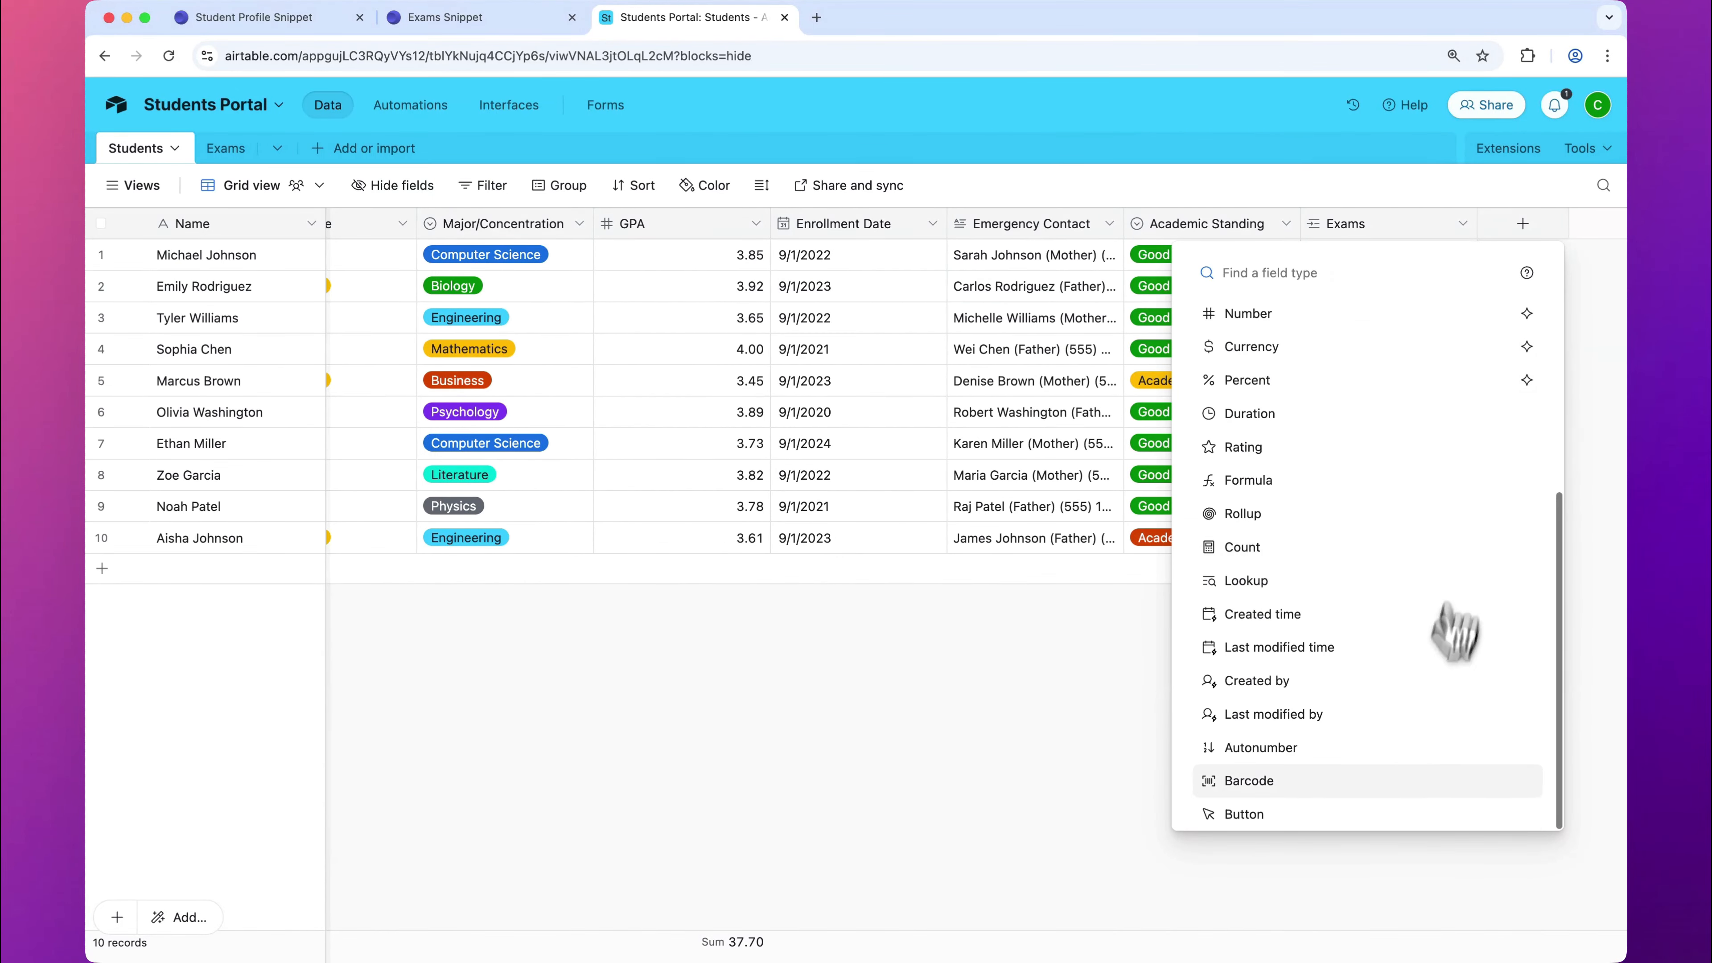
left_click(1402, 927)
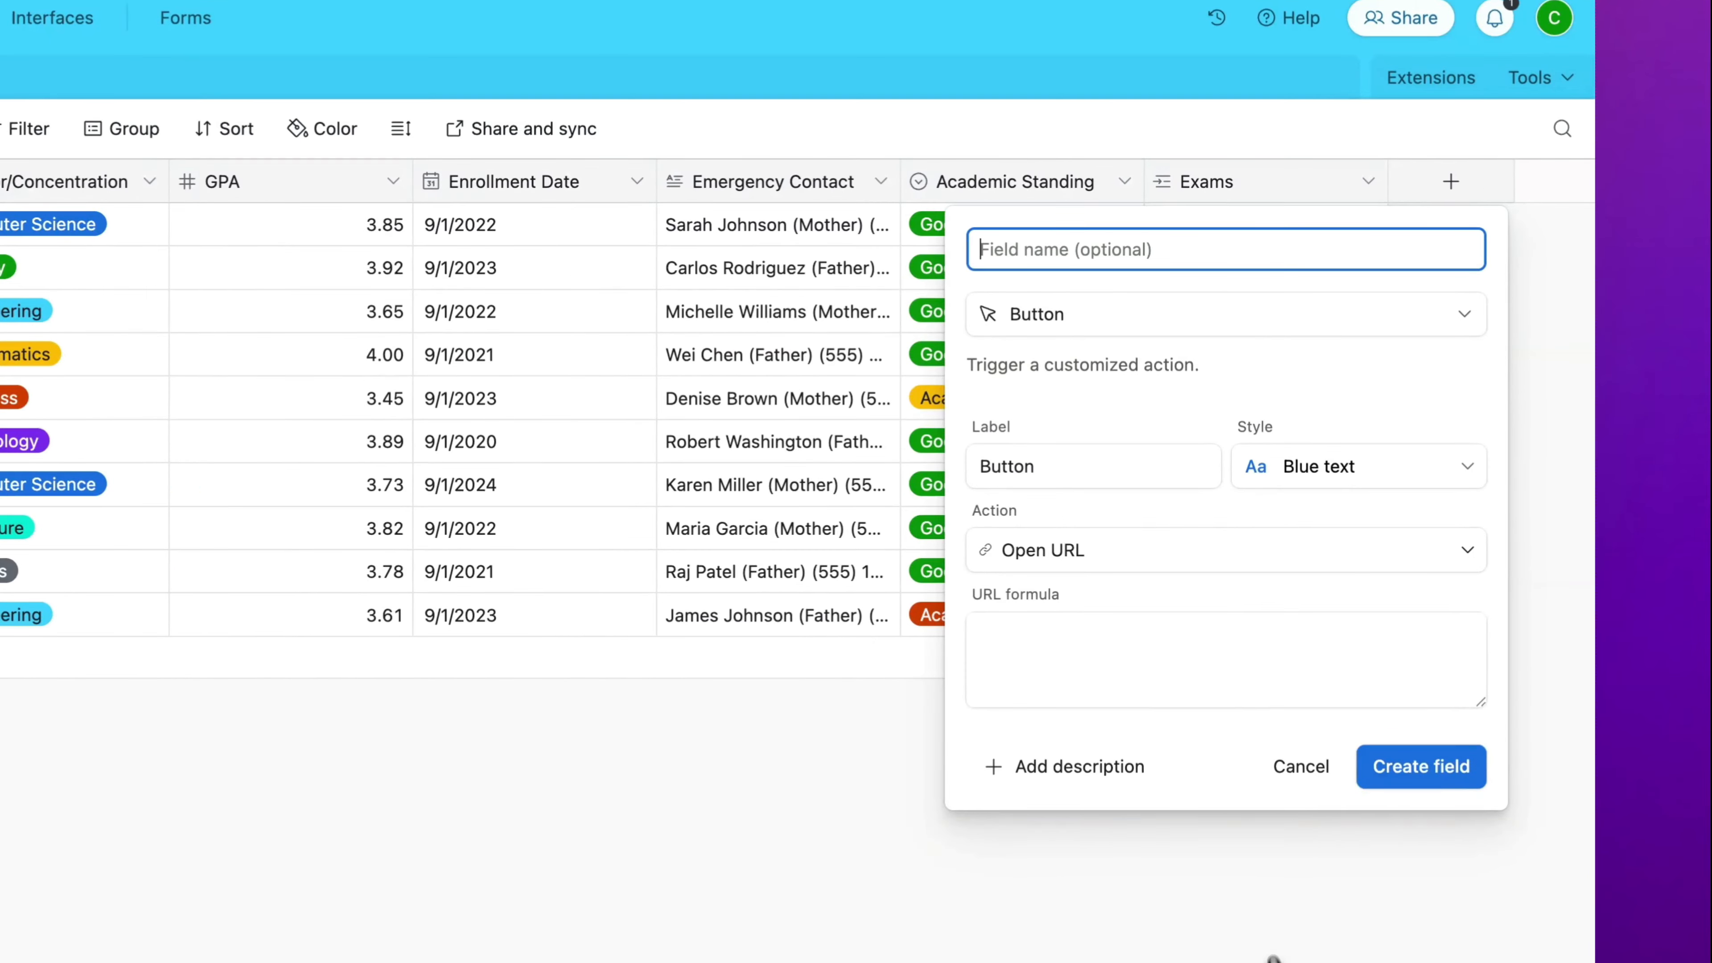
Step: Enter "Navigate to Exams" as both the field name and the label of the new button field
type("Navigate to E")
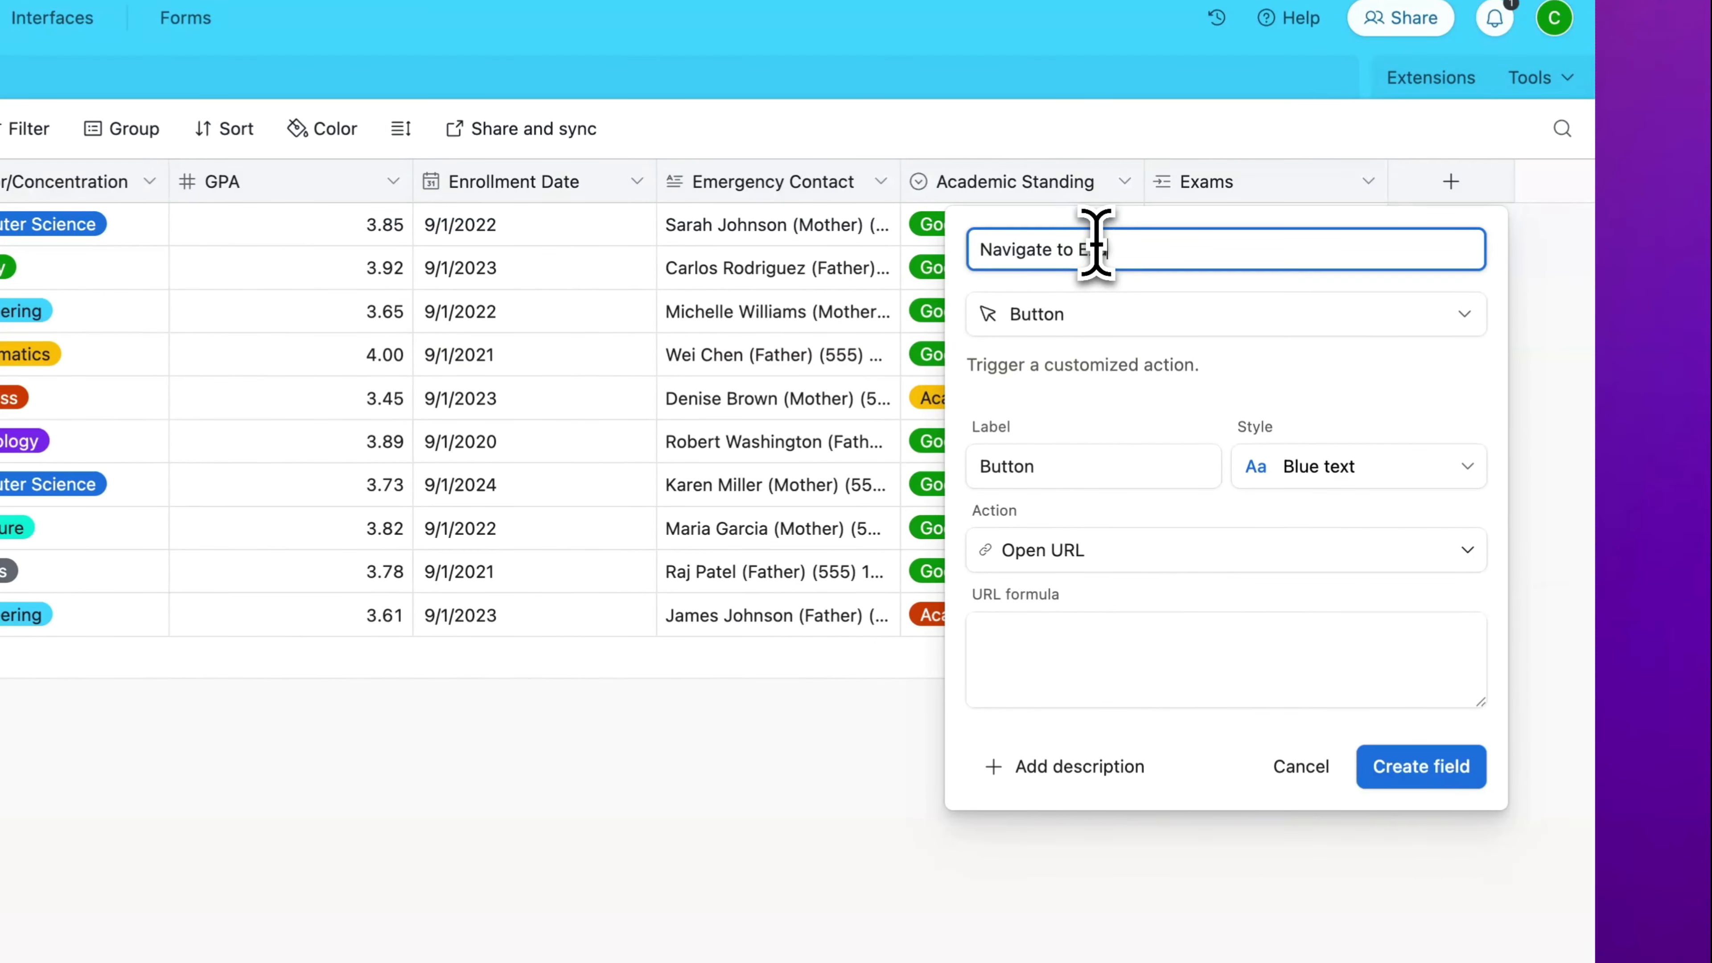
type("xams")
left_click(1044, 456)
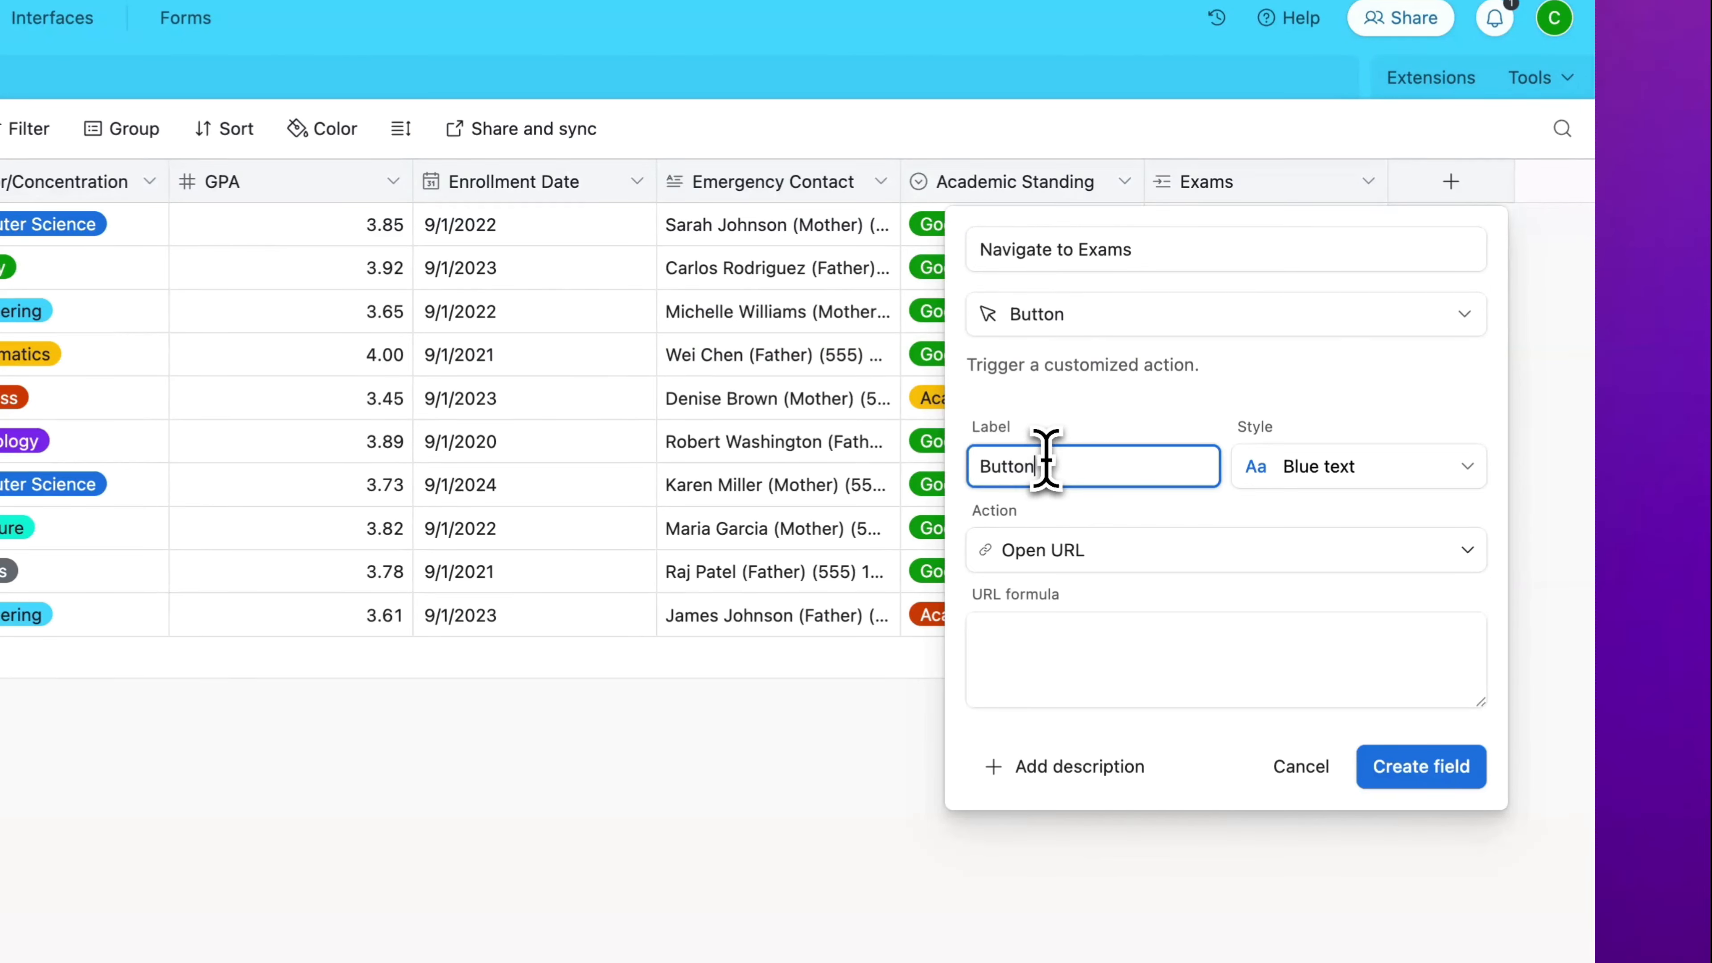
type("Navigate to Exams")
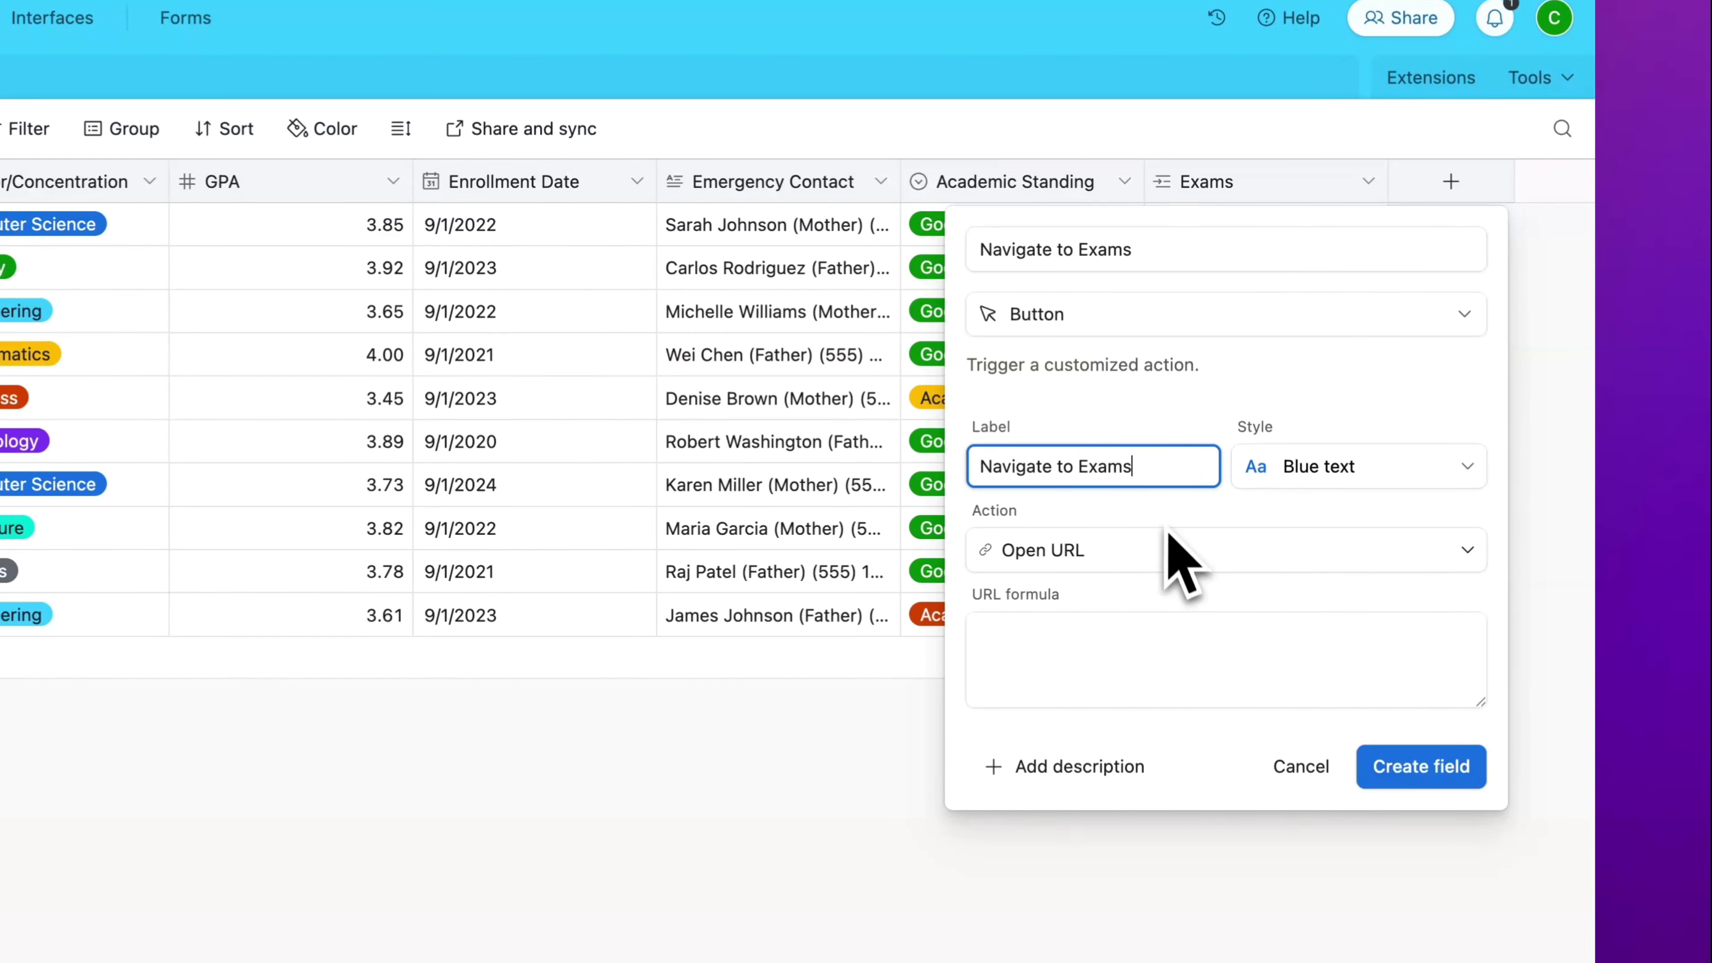
Step: Keep the Open URL action, set the URL formula to the copied exams list address in quotation marks, and create the field
left_click(1168, 550)
left_click(1170, 543)
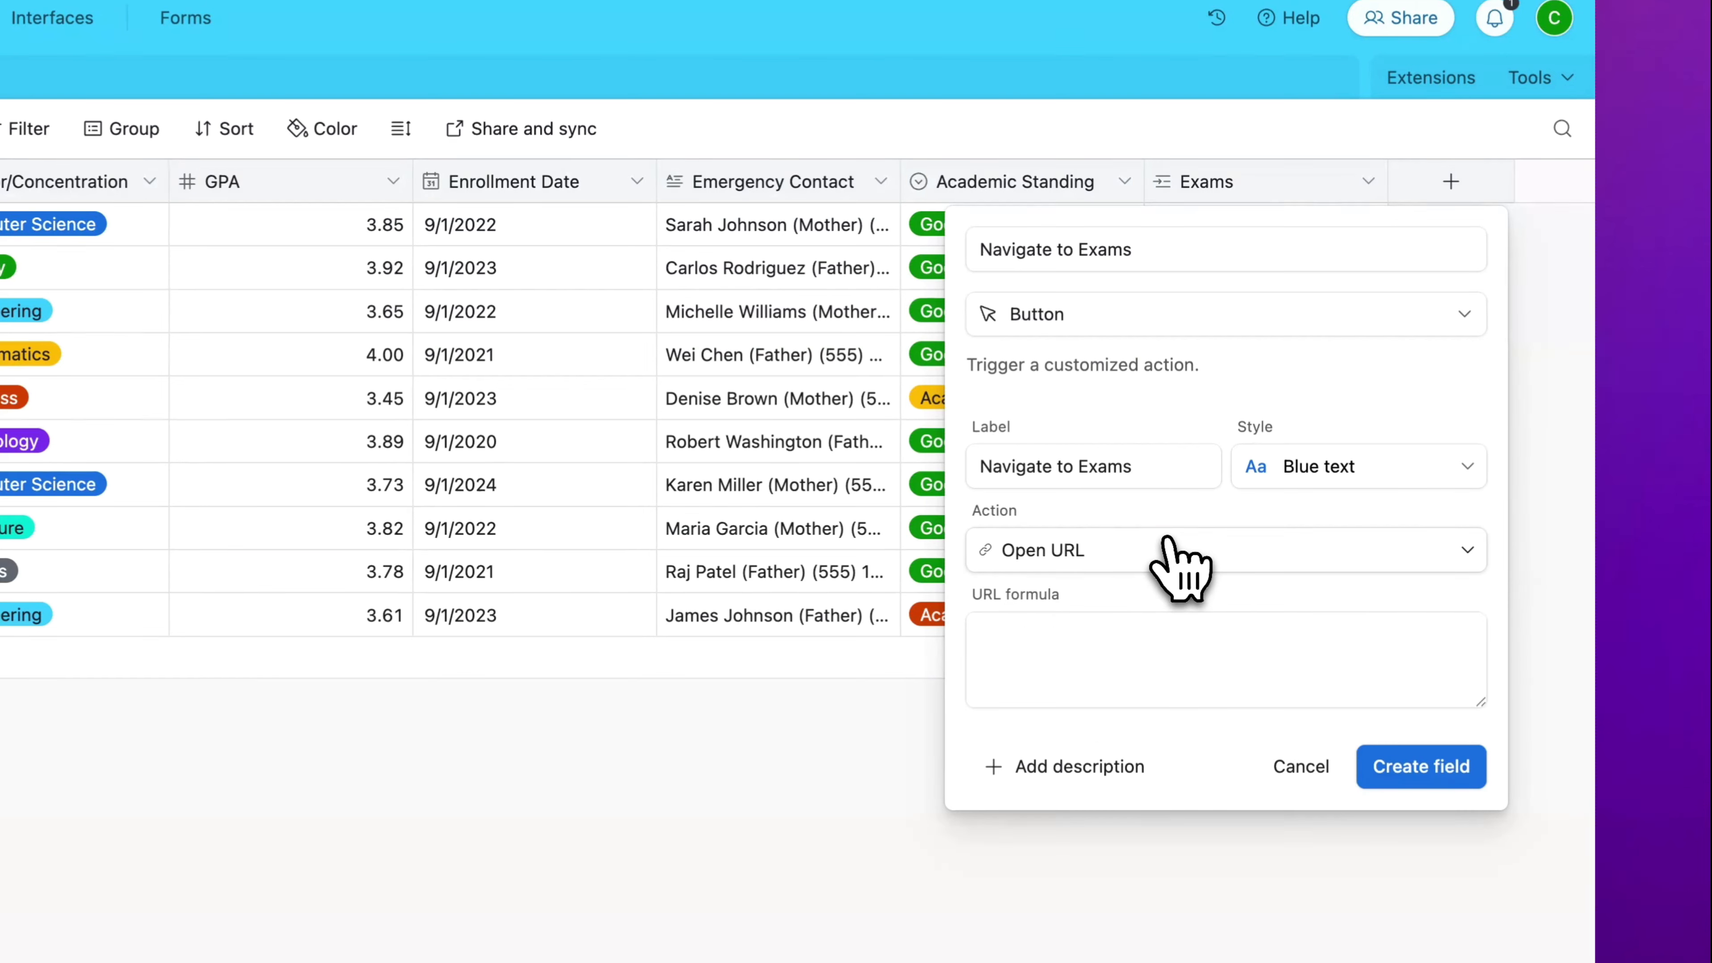
left_click(1183, 678)
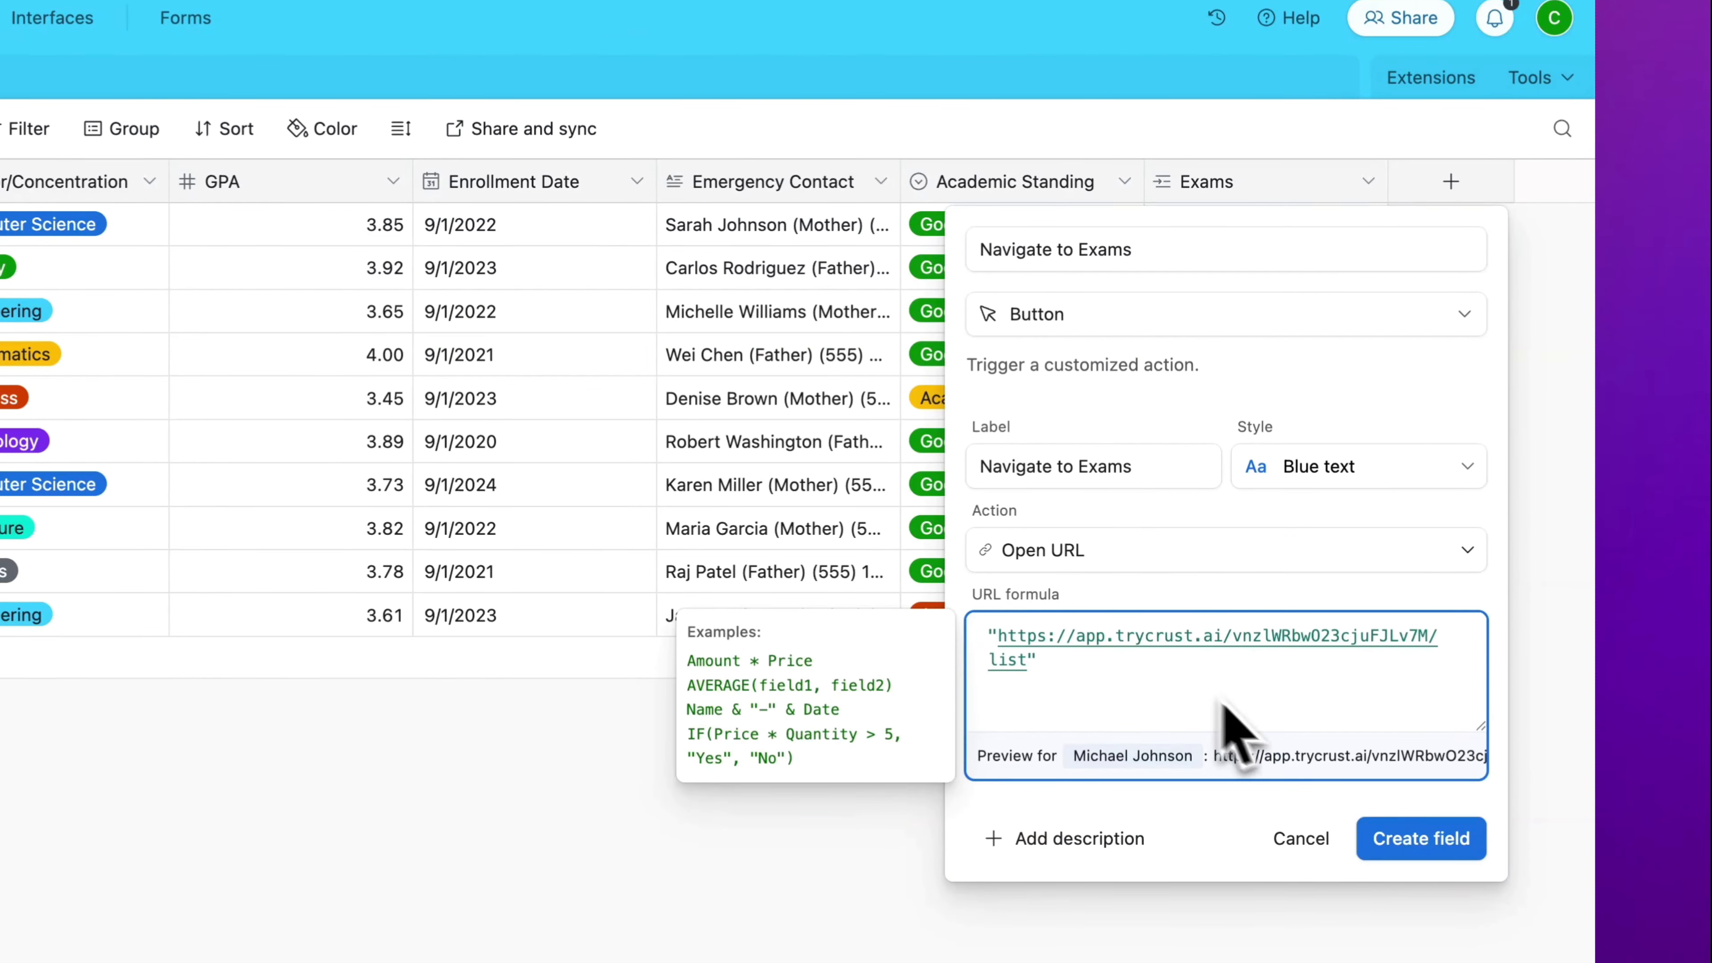
left_click(1467, 846)
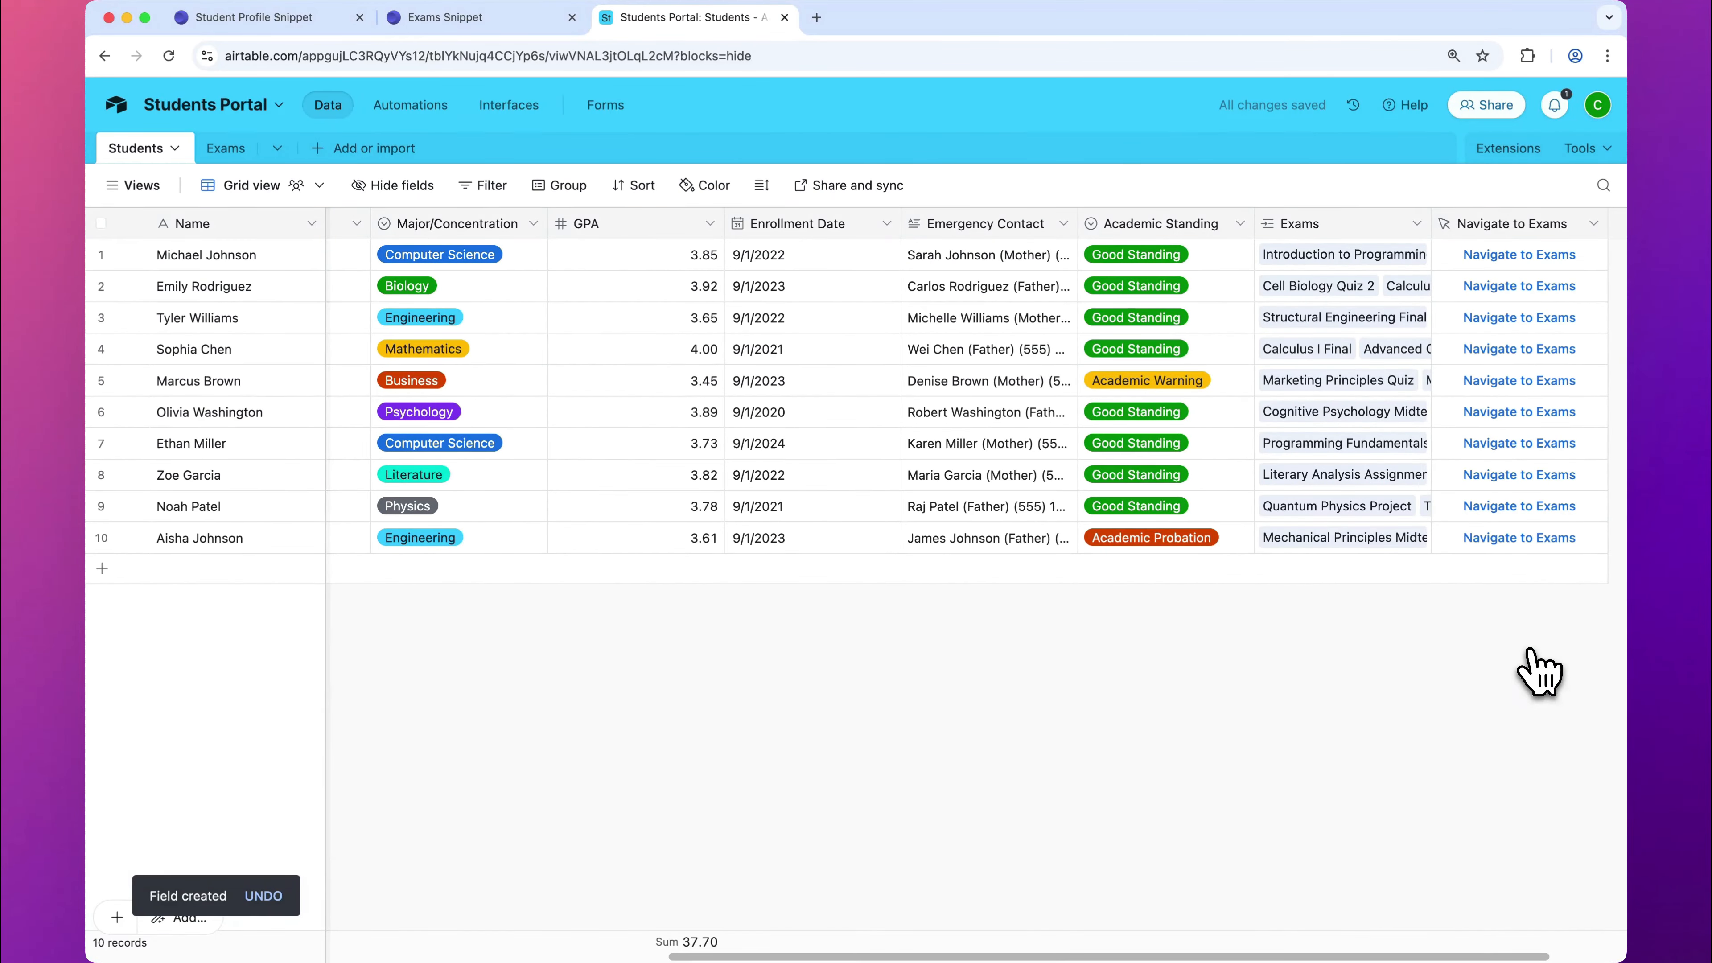
Step: Reload the Student Profile Snippet in Crust and ask the AI to add the 'Navigate to Exams' button with navigation when clicked
left_click(300, 20)
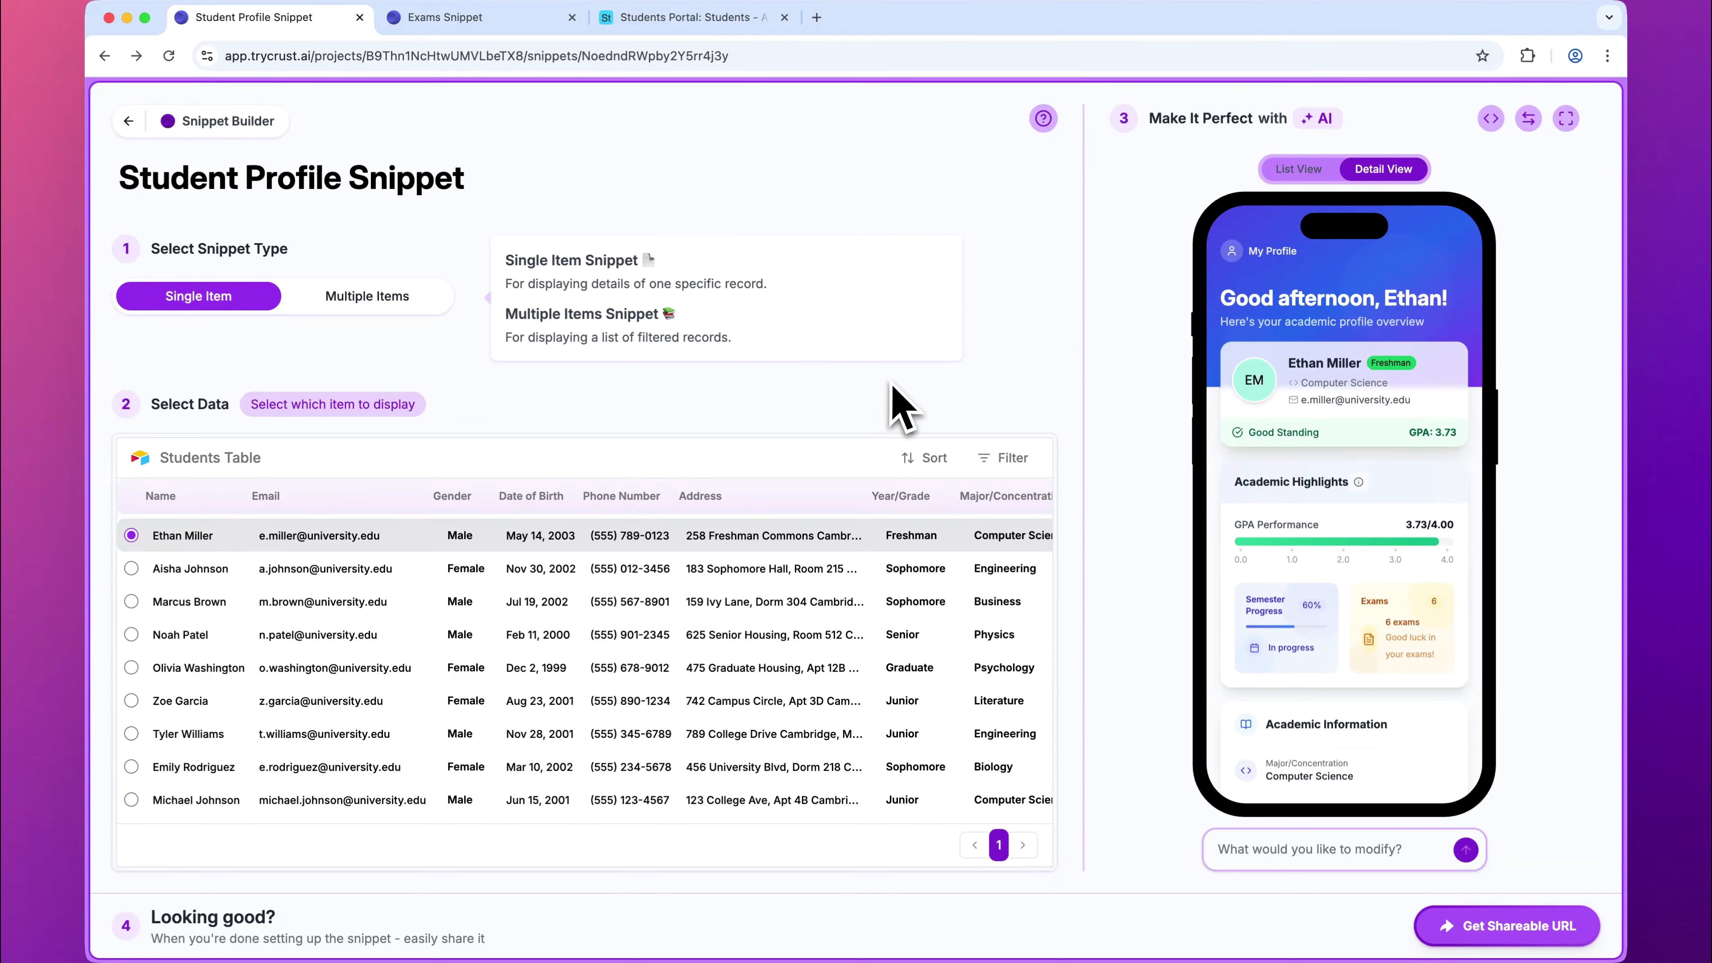
left_click(168, 57)
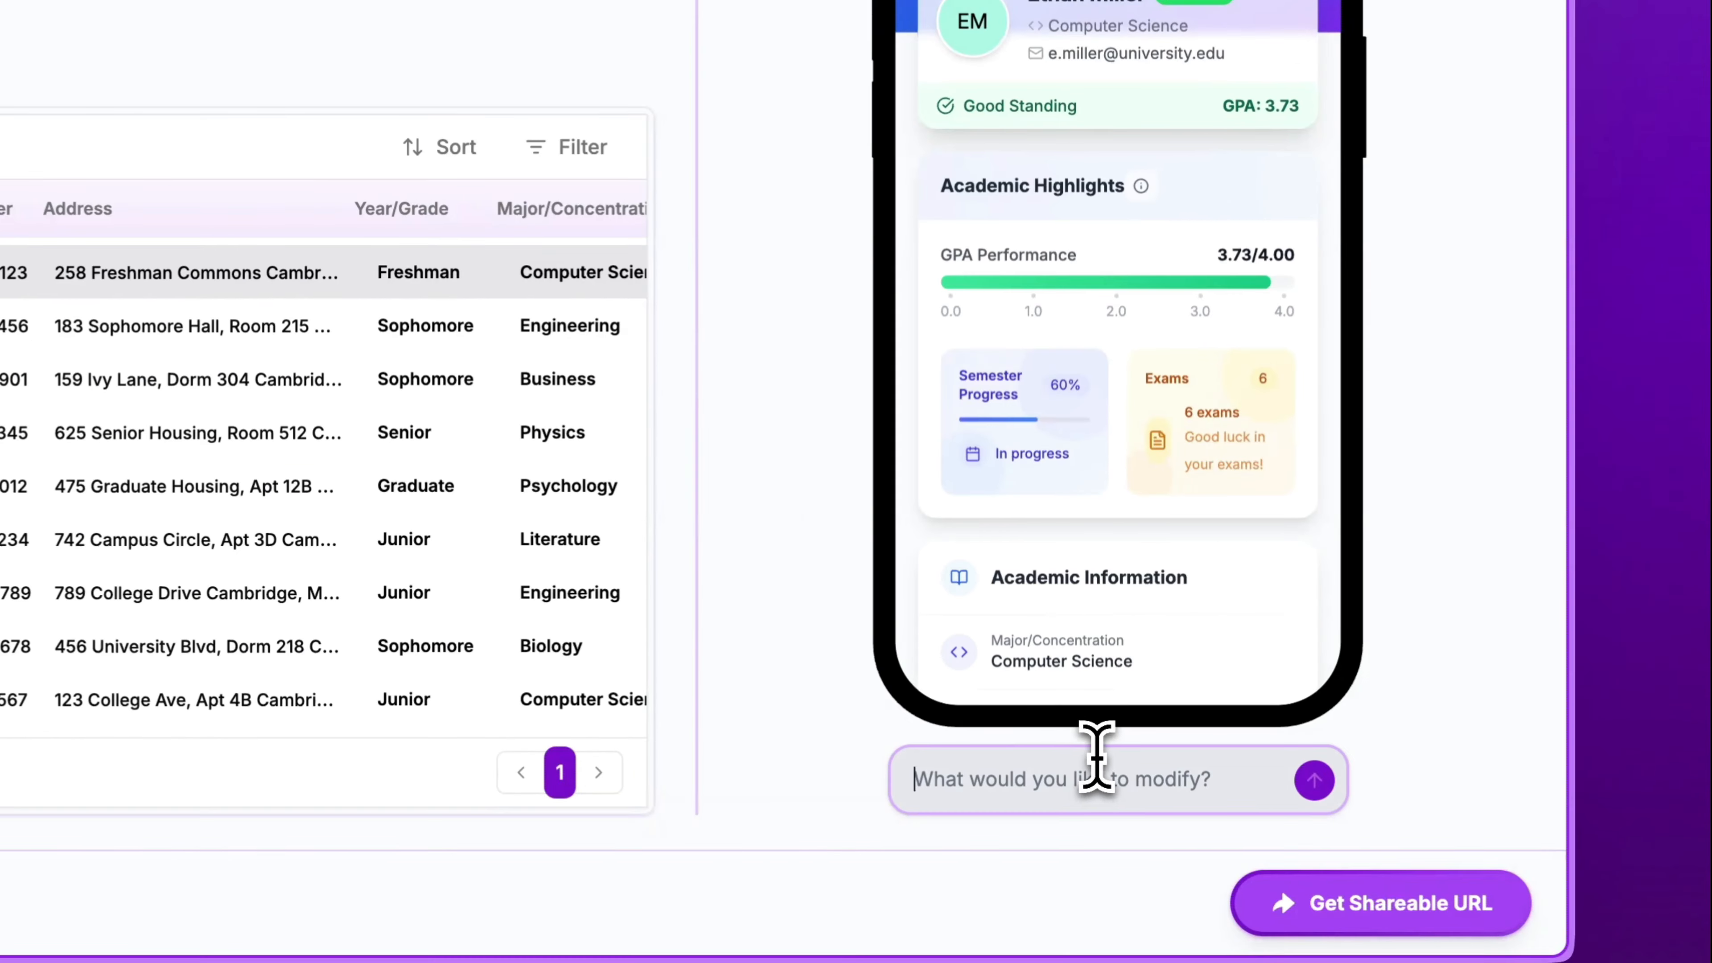
left_click(1332, 838)
type("Add the 'Navigate to Exams' bu")
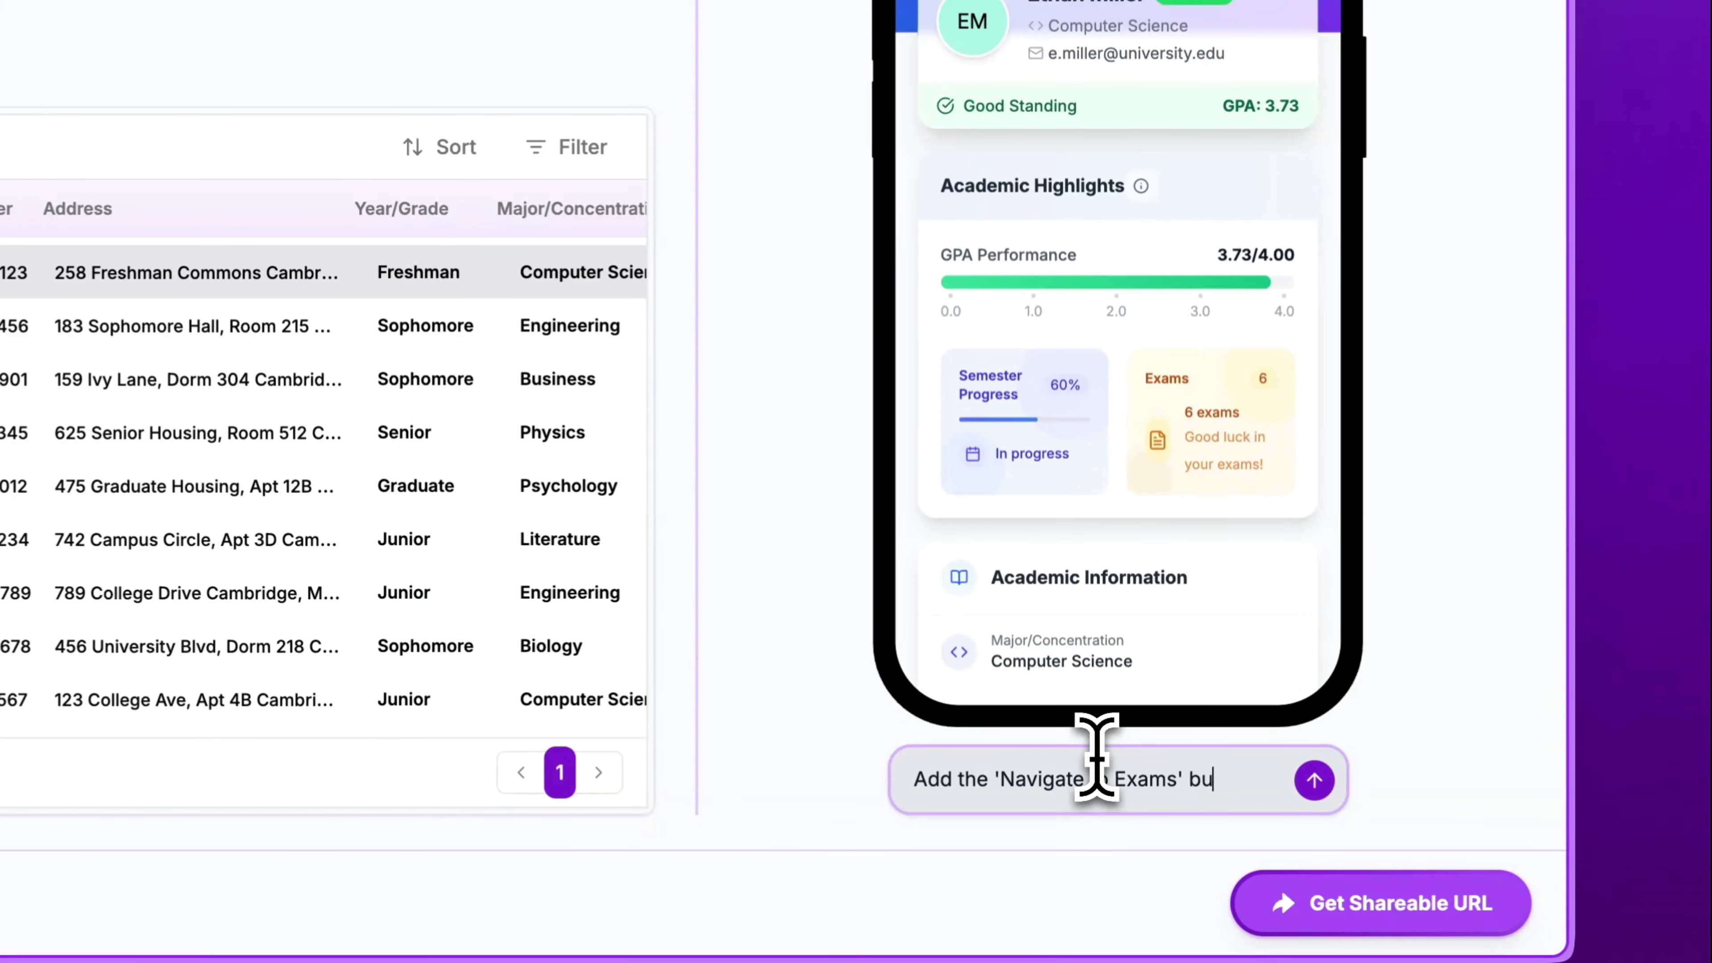
type("d when clicked, navigate to its URL")
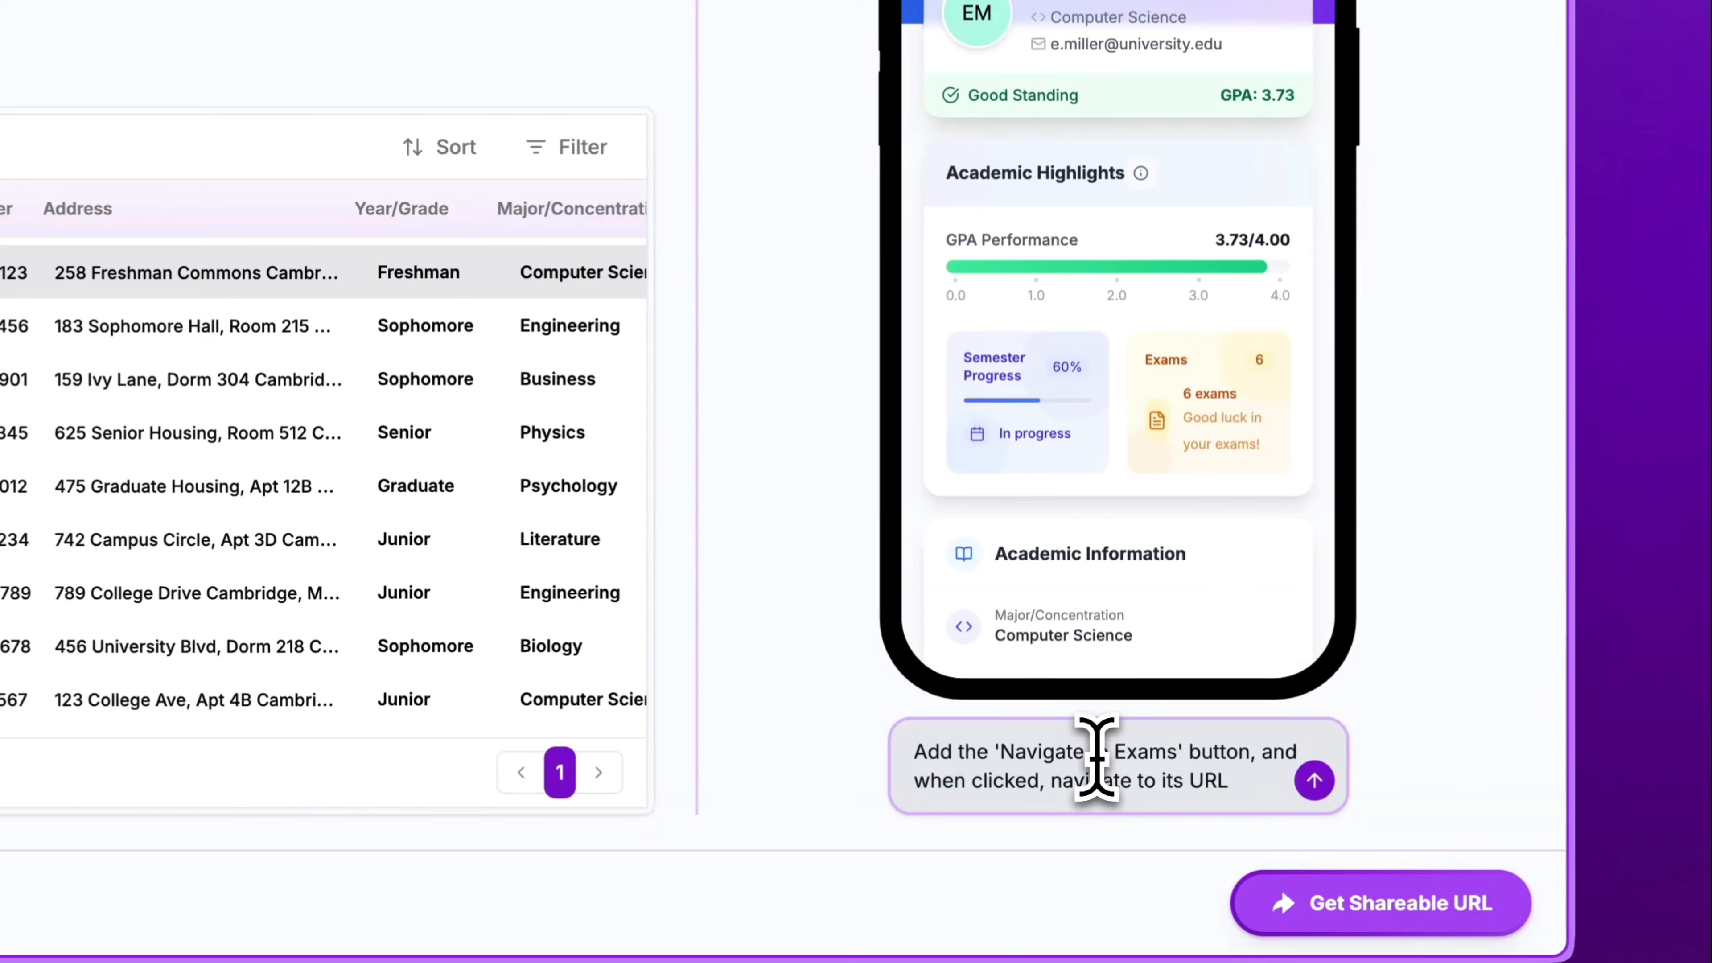
key("Return")
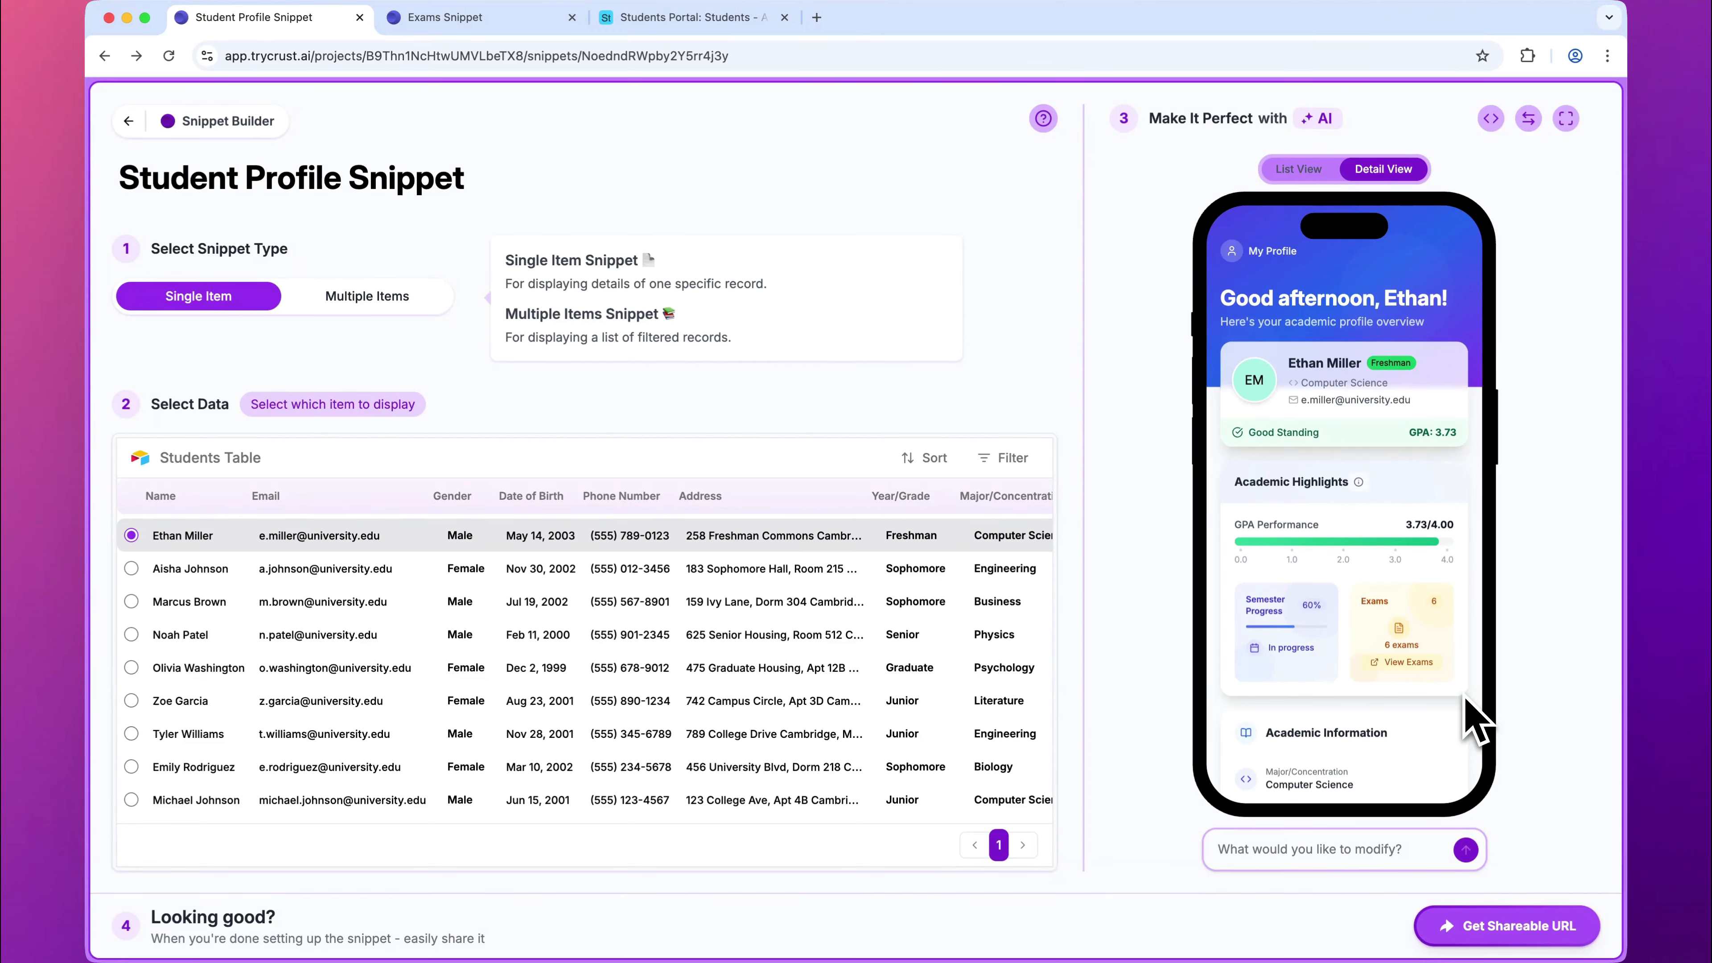
Step: Open the Student Profile Snippet's shareable URL, test the View Exams link through to the exams list, and close the shared page
left_click(1527, 924)
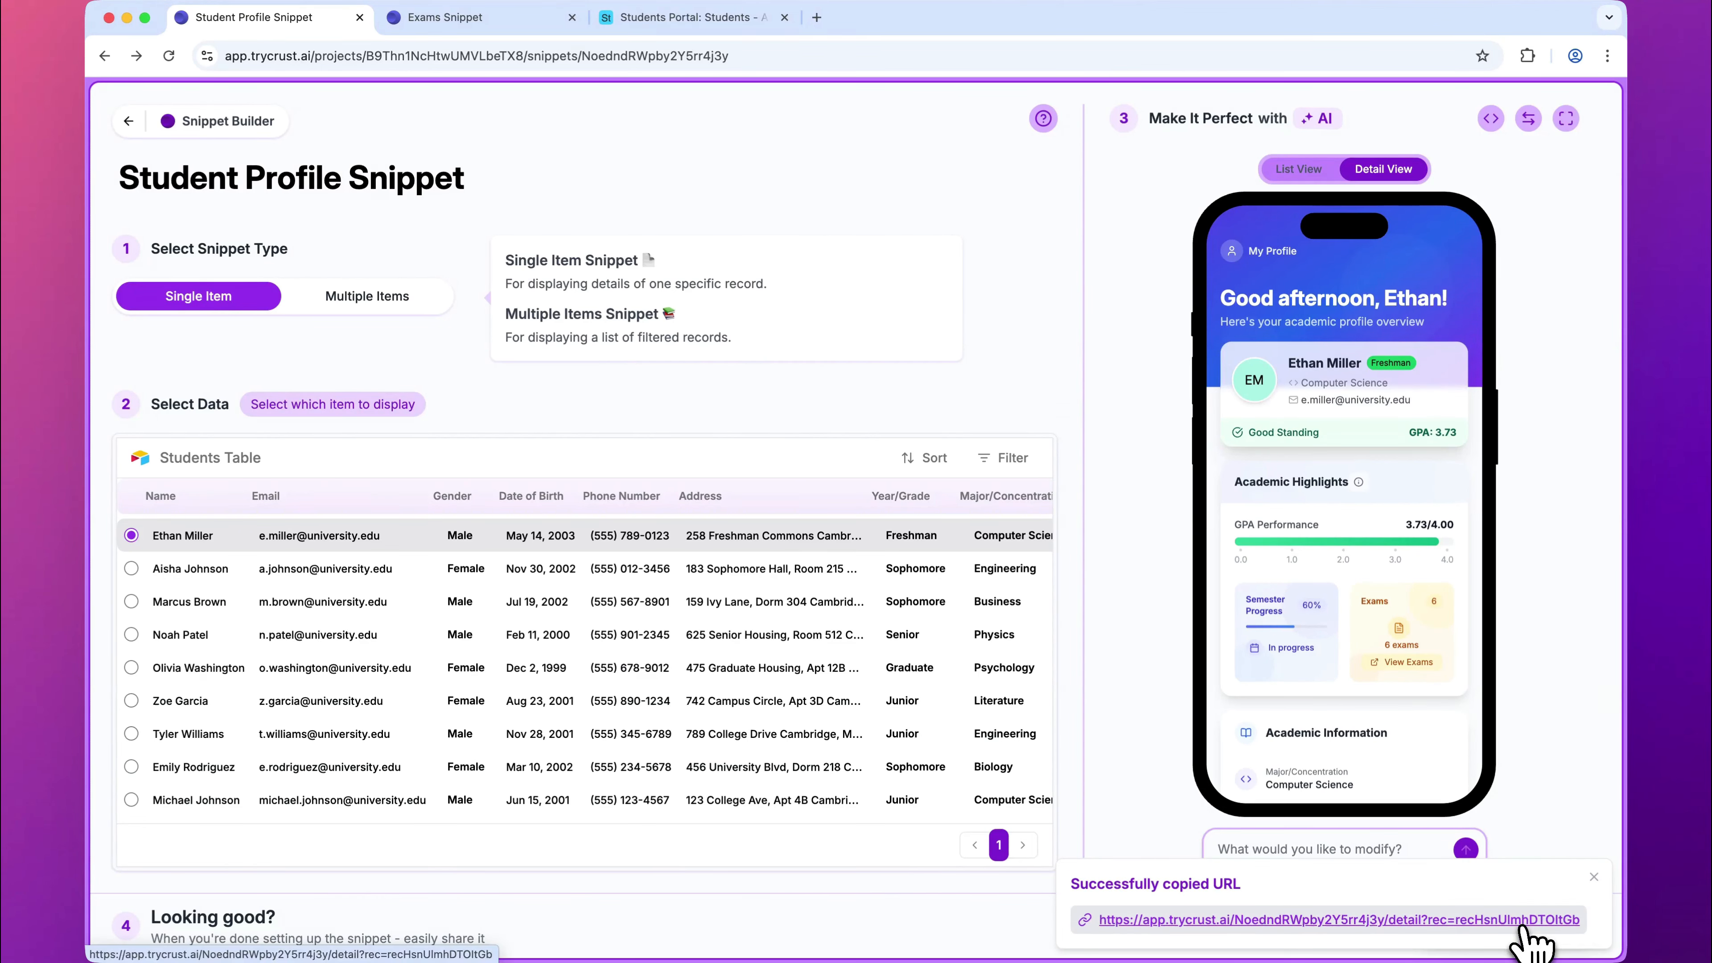
left_click(1517, 922)
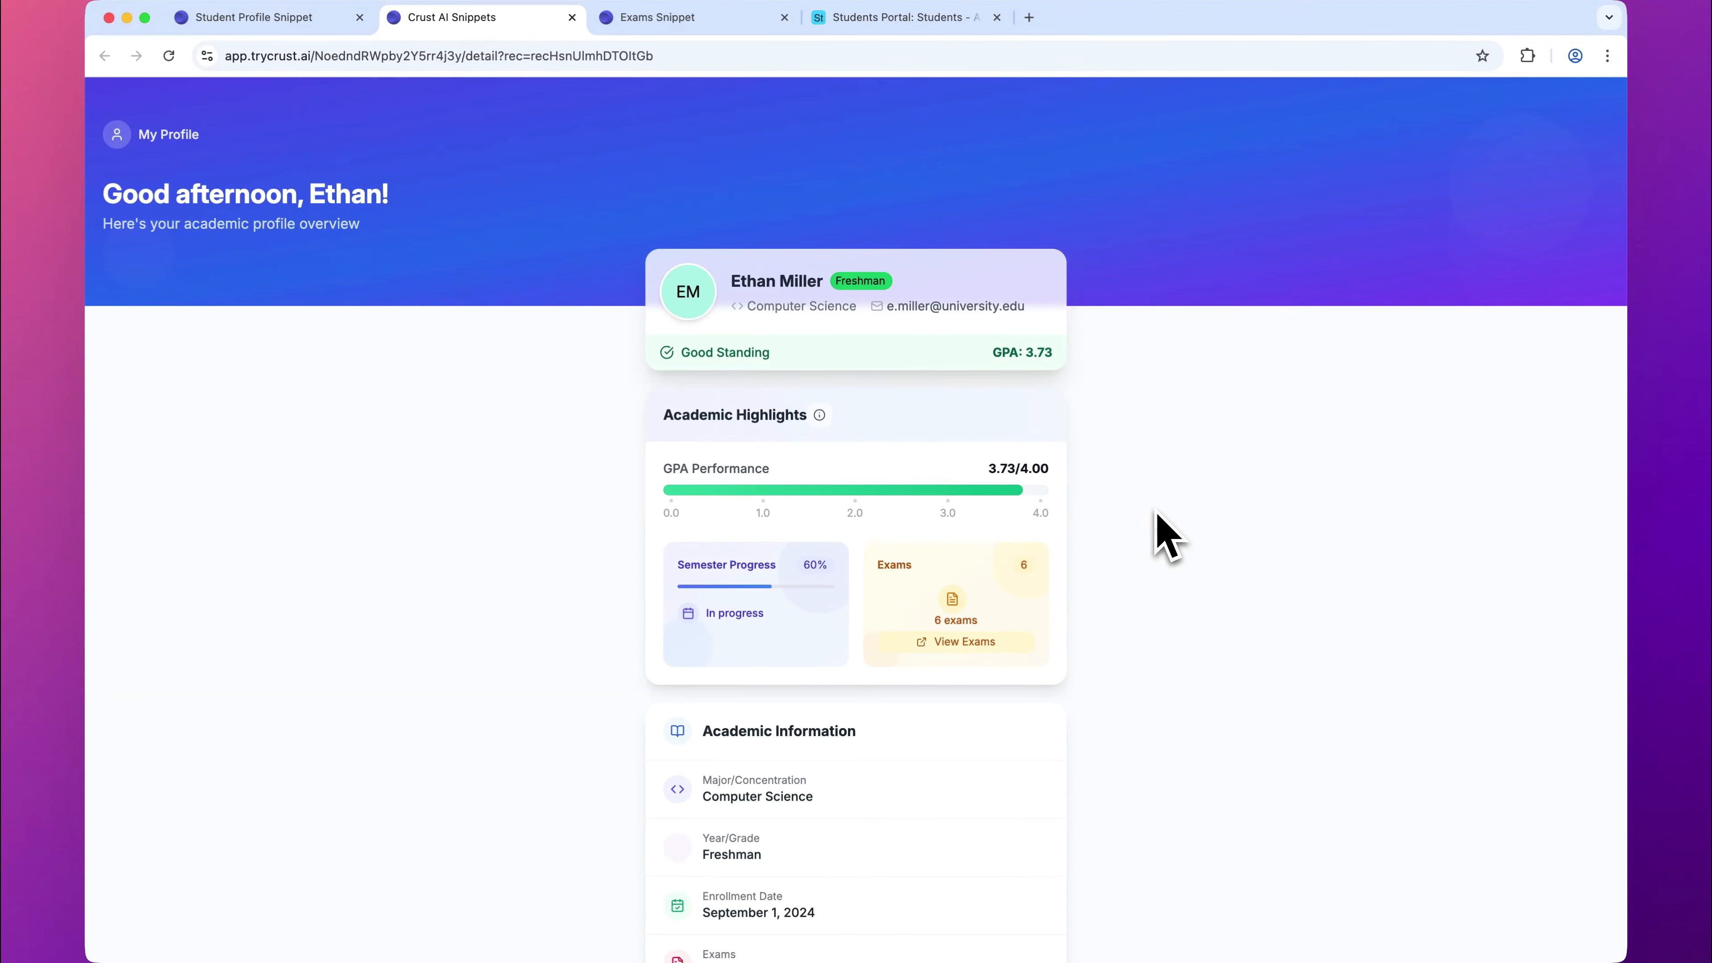
left_click(971, 647)
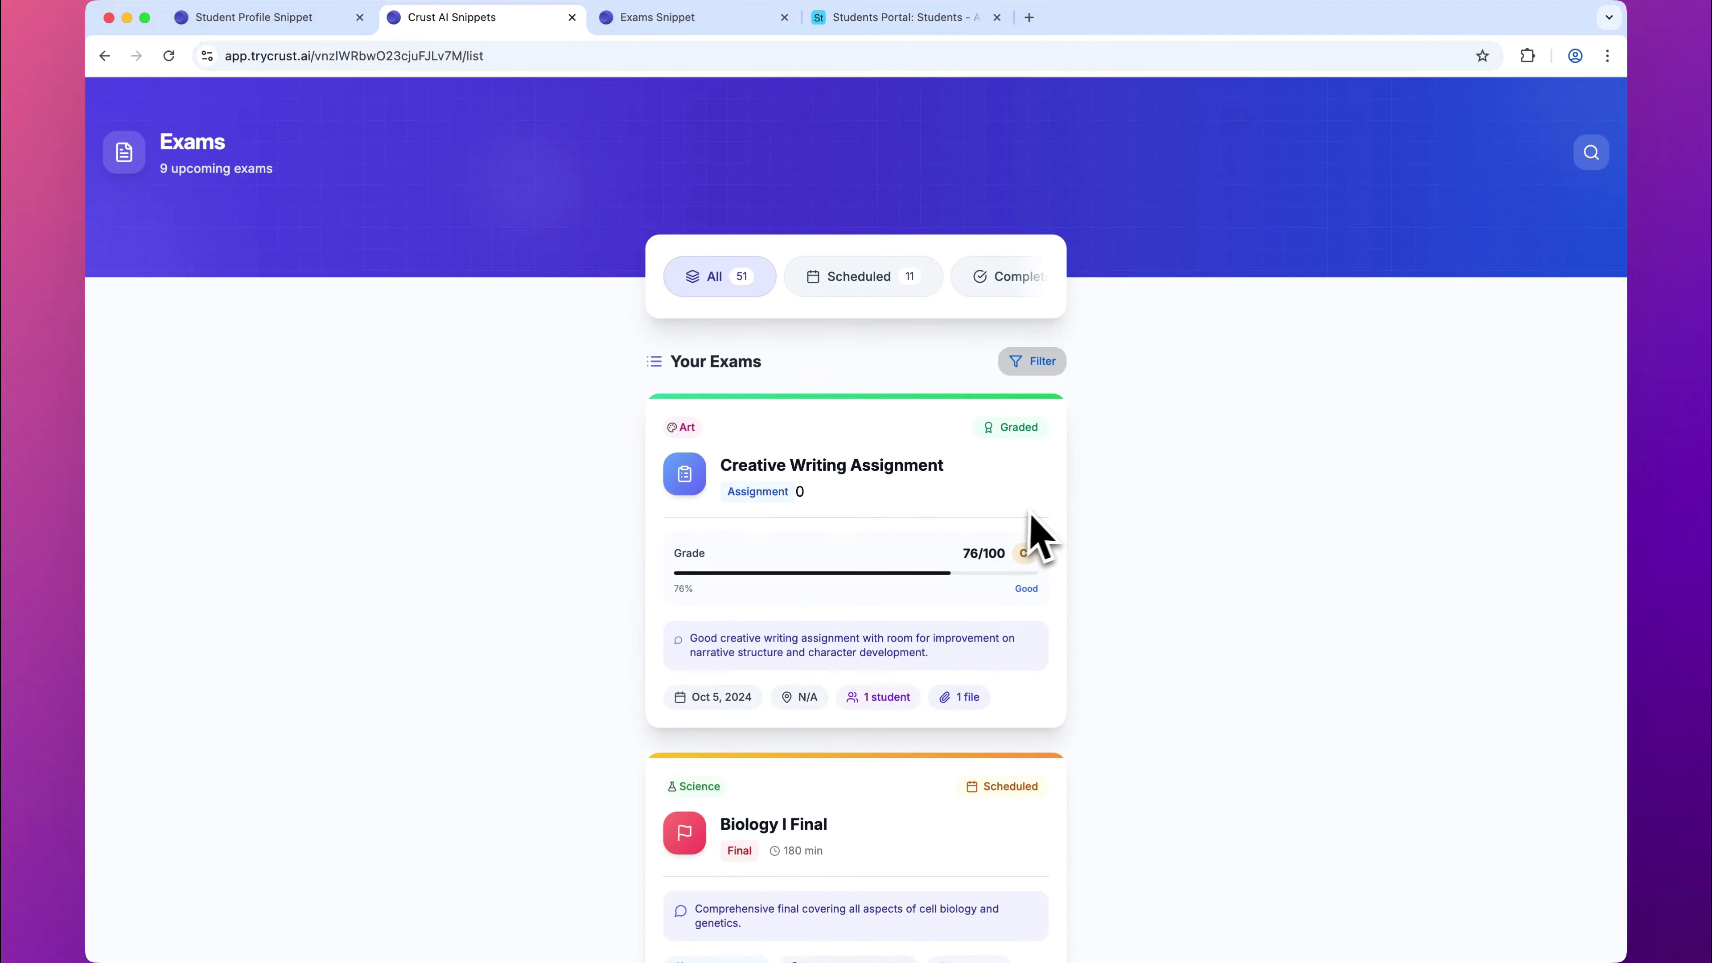
scroll(1044, 536, "down", 20)
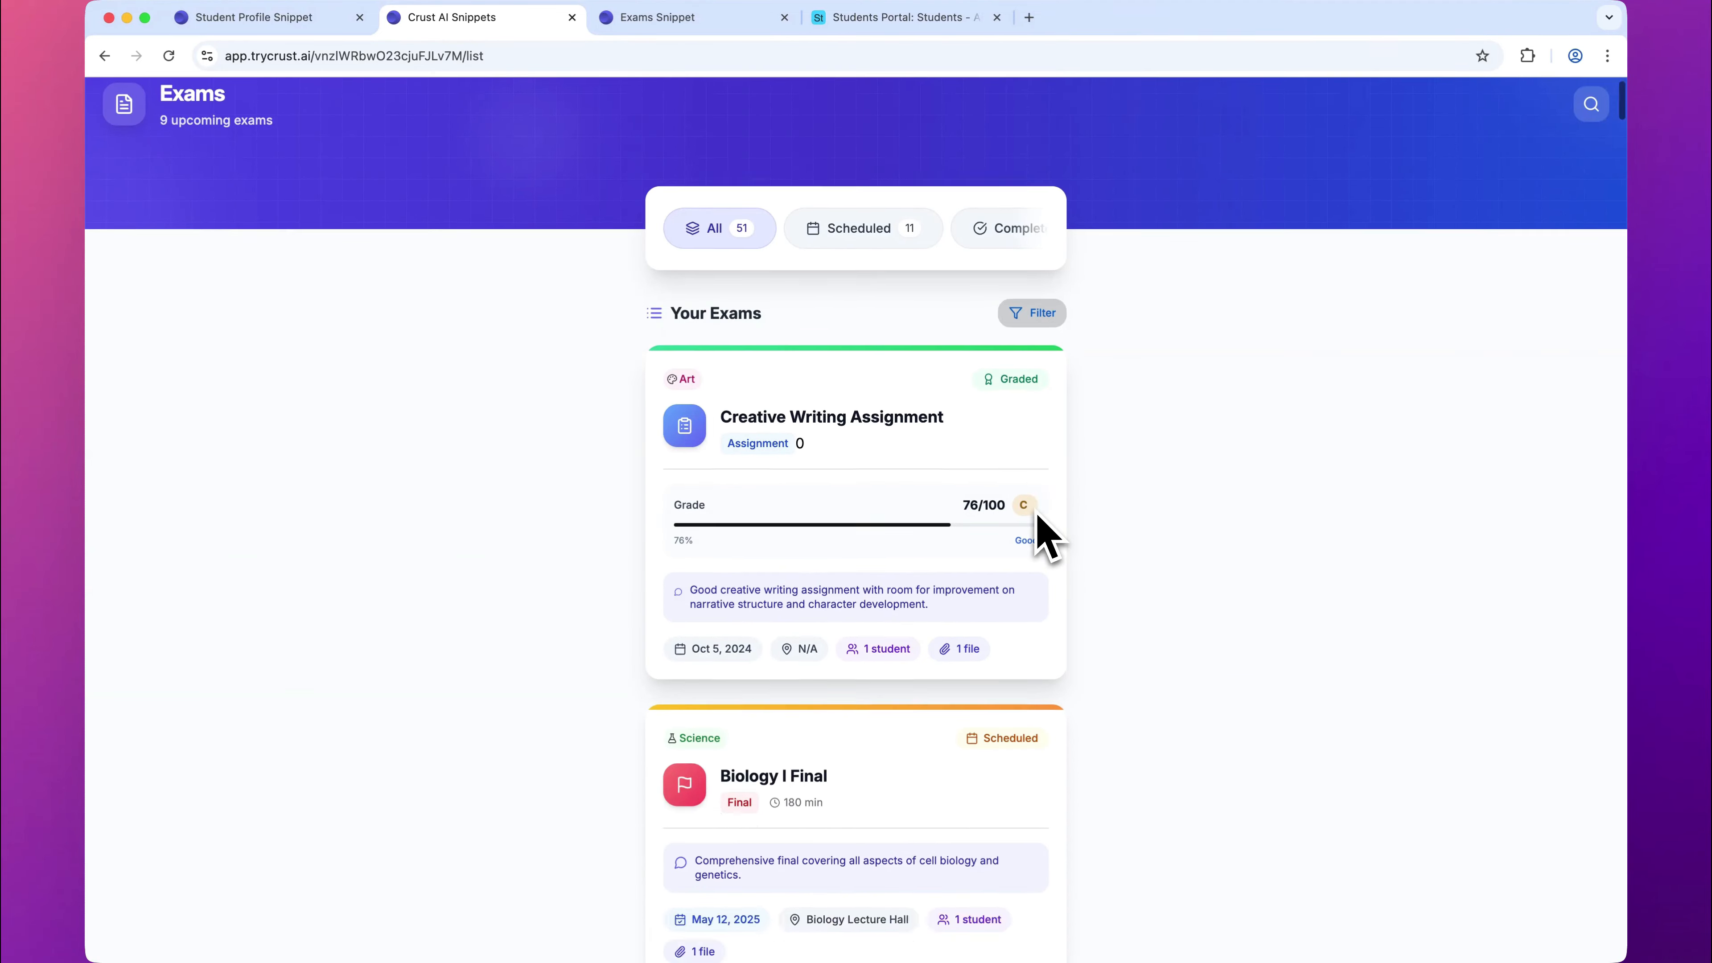
scroll(1044, 536, "up", 20)
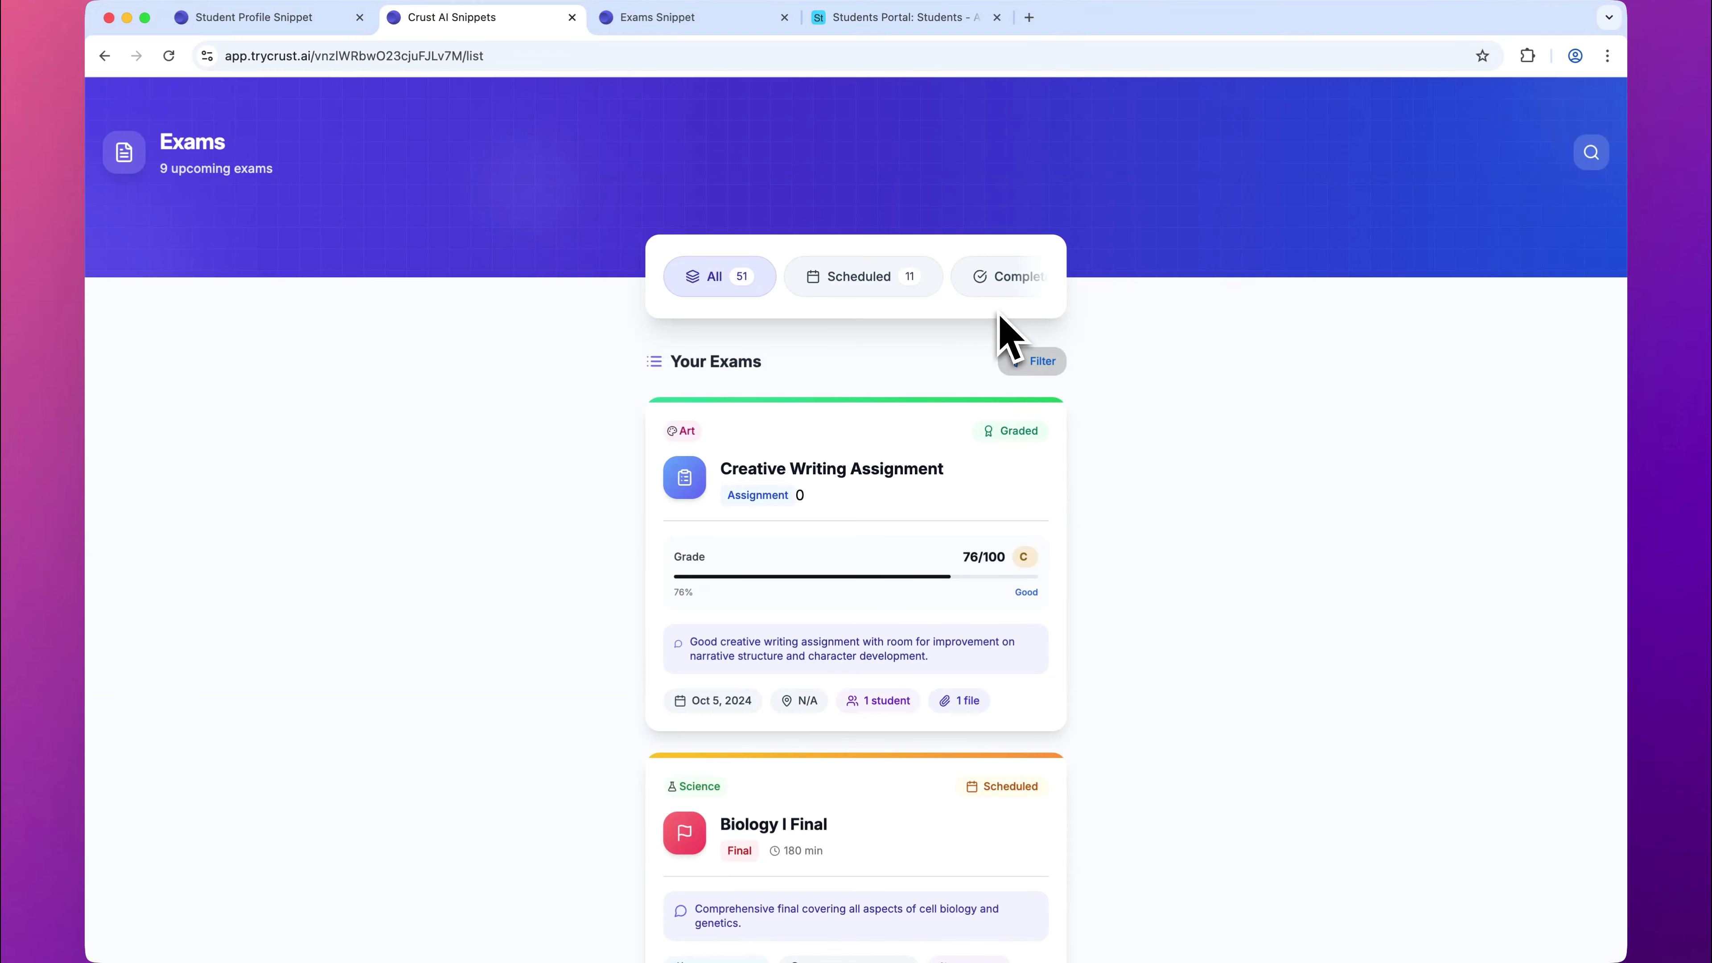
left_click(573, 17)
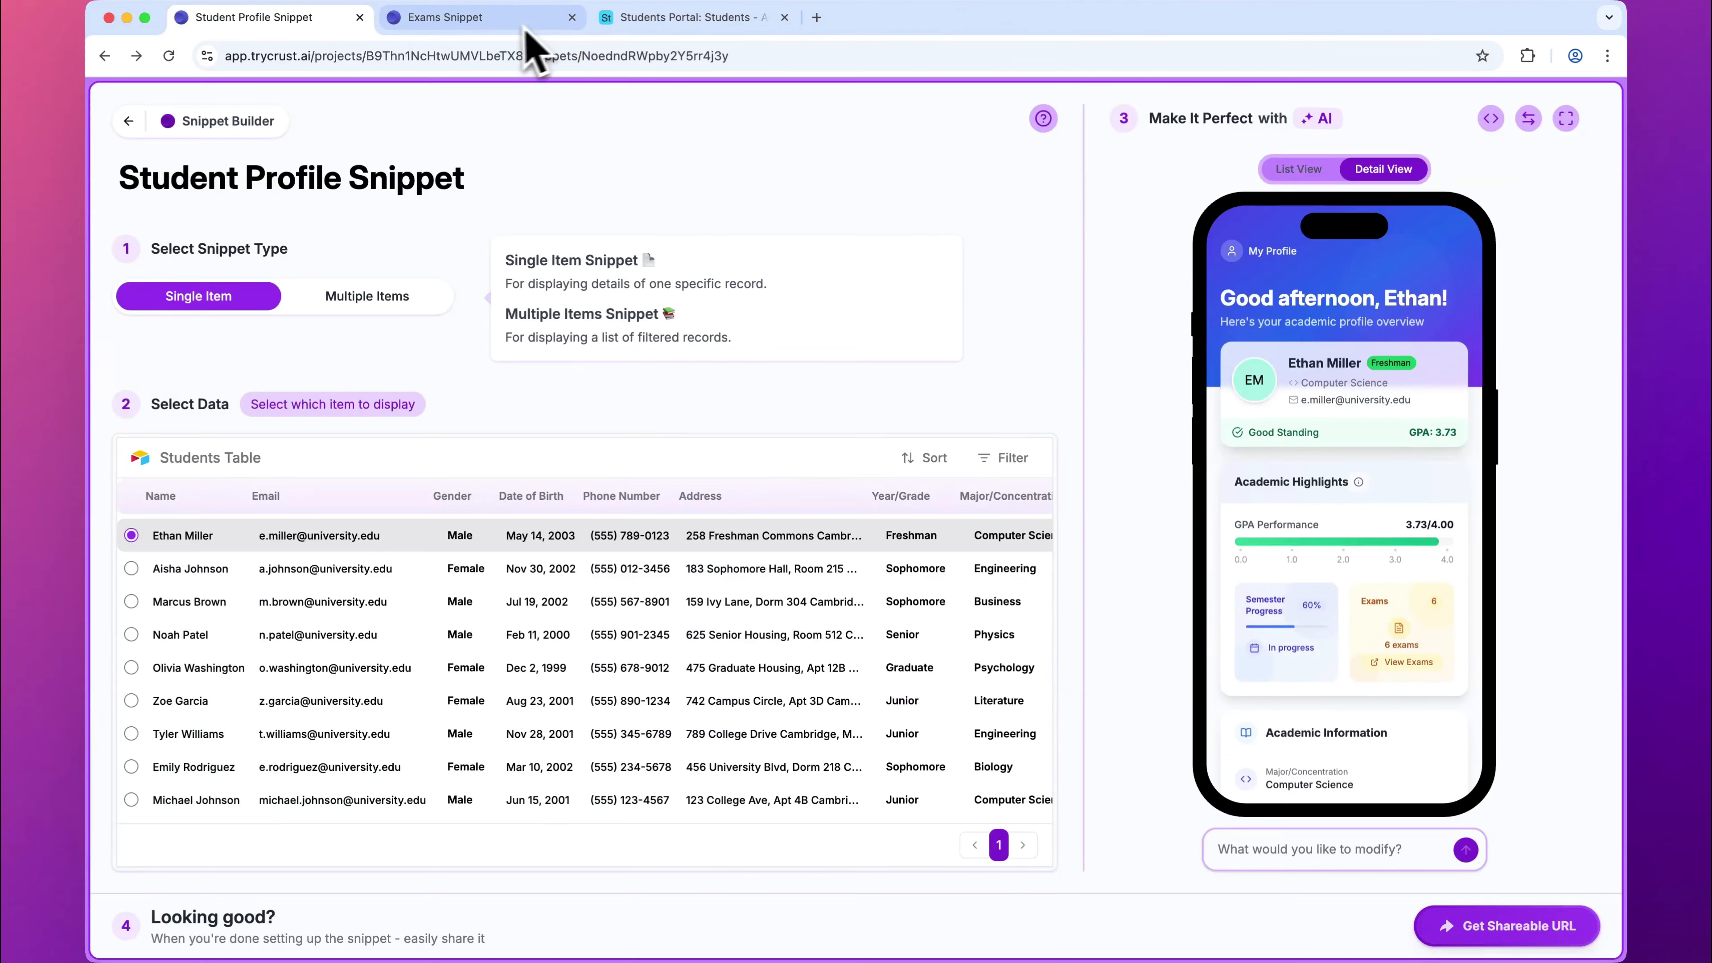
Step: Review the Exams Table records and the data access configuration in the Exams Snippet
left_click(509, 20)
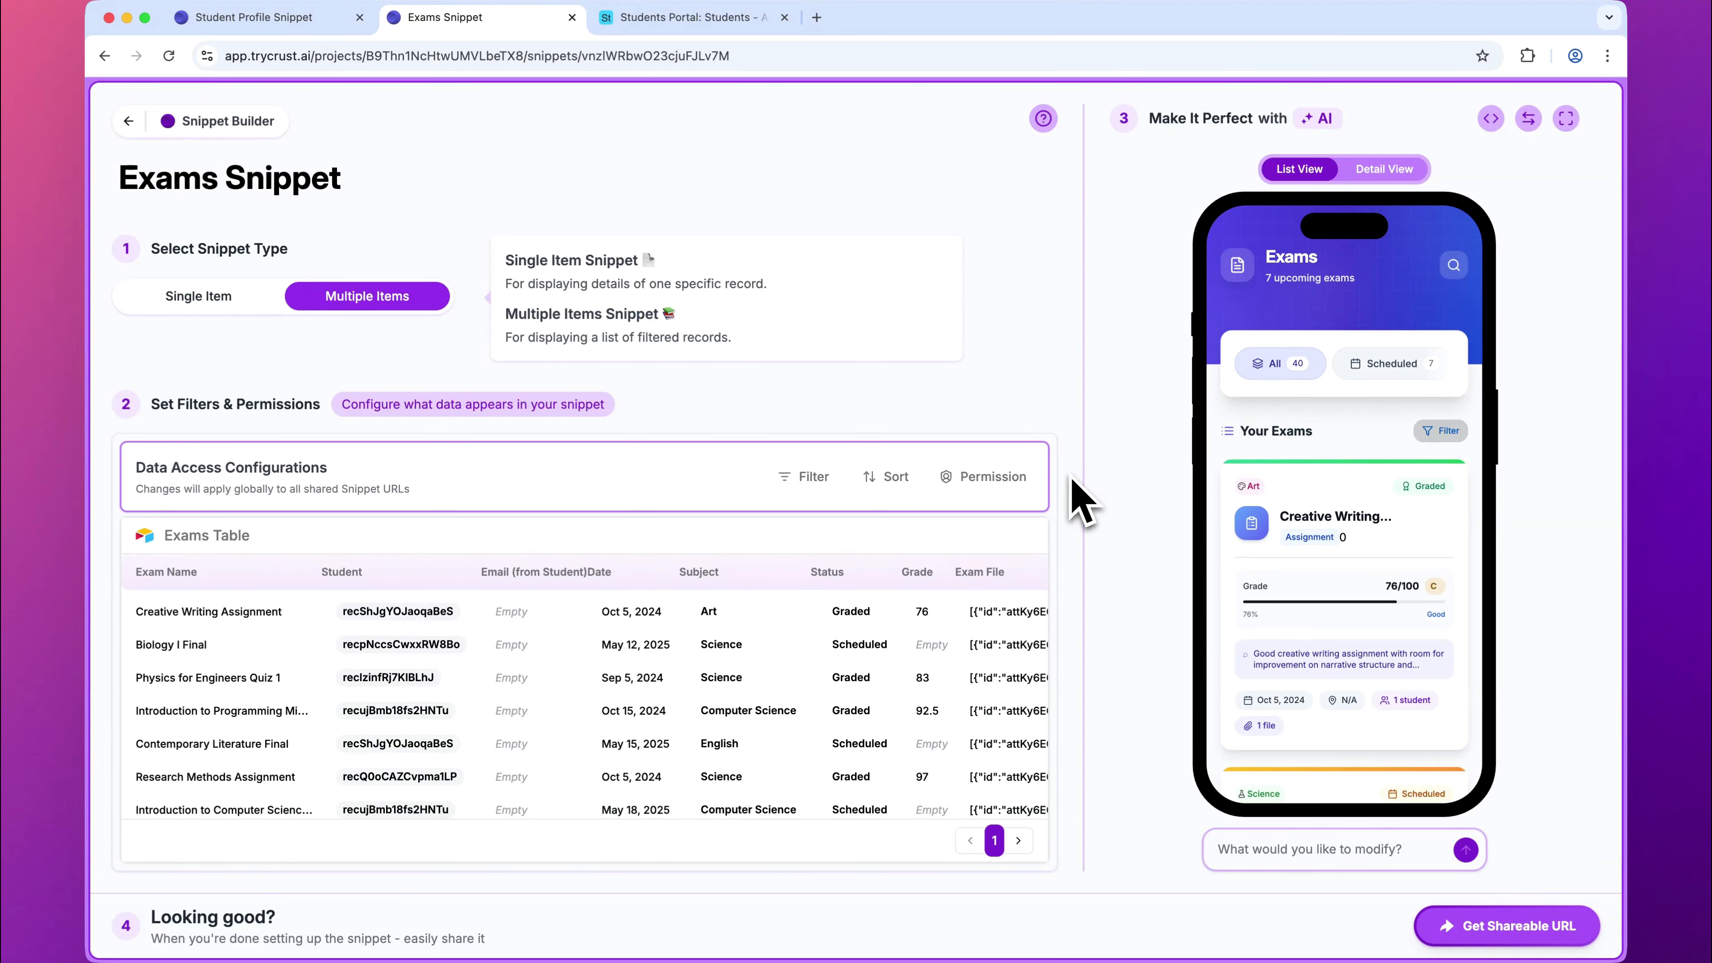
scroll(1082, 503, "down", 2)
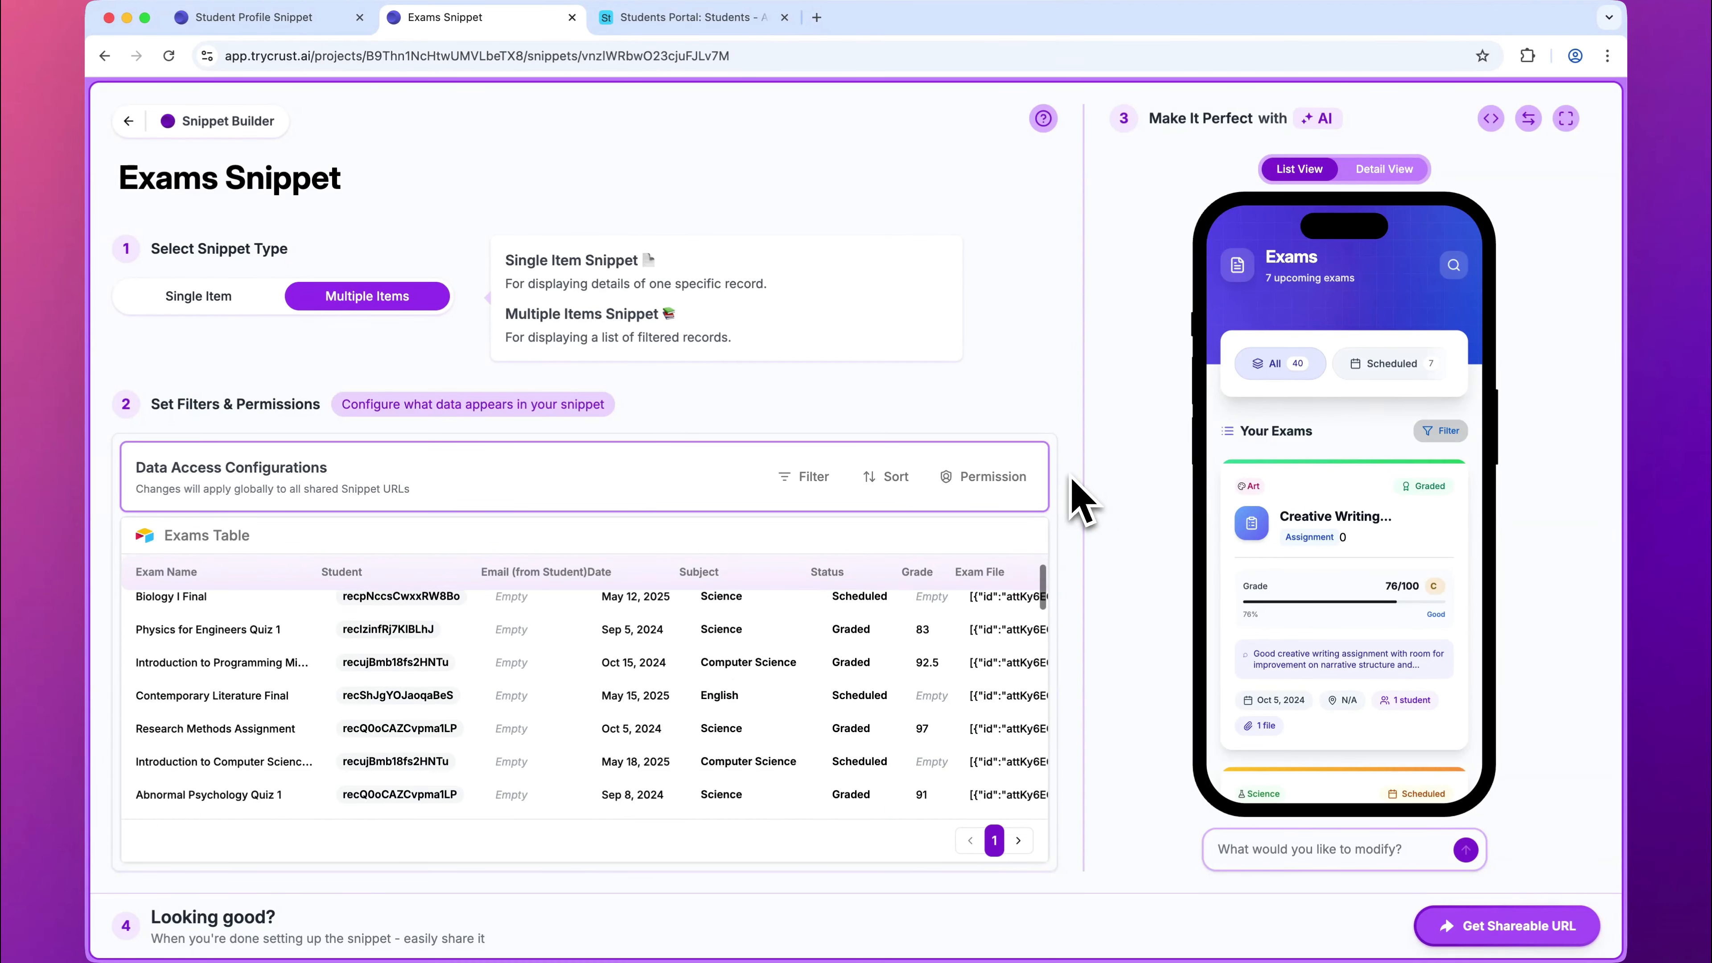
scroll(1082, 502, "up", 2)
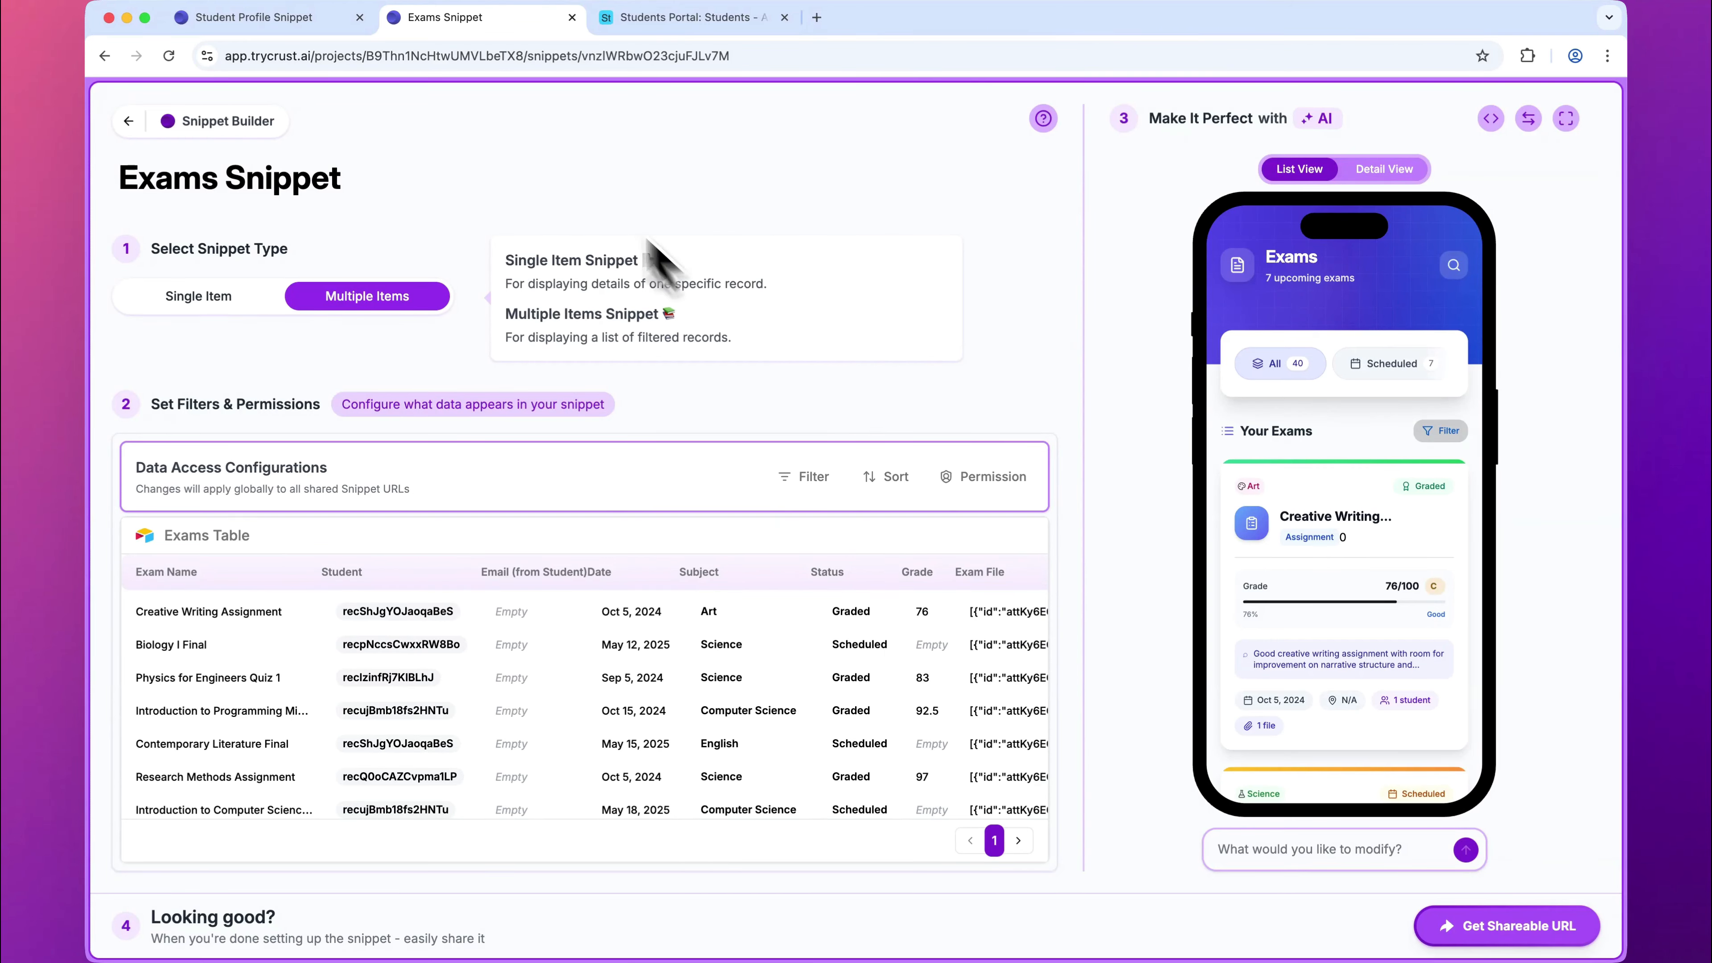
Step: Switch to the Airtable Exams table and add an Email lookup field from the linked Student field
left_click(663, 19)
left_click(225, 148)
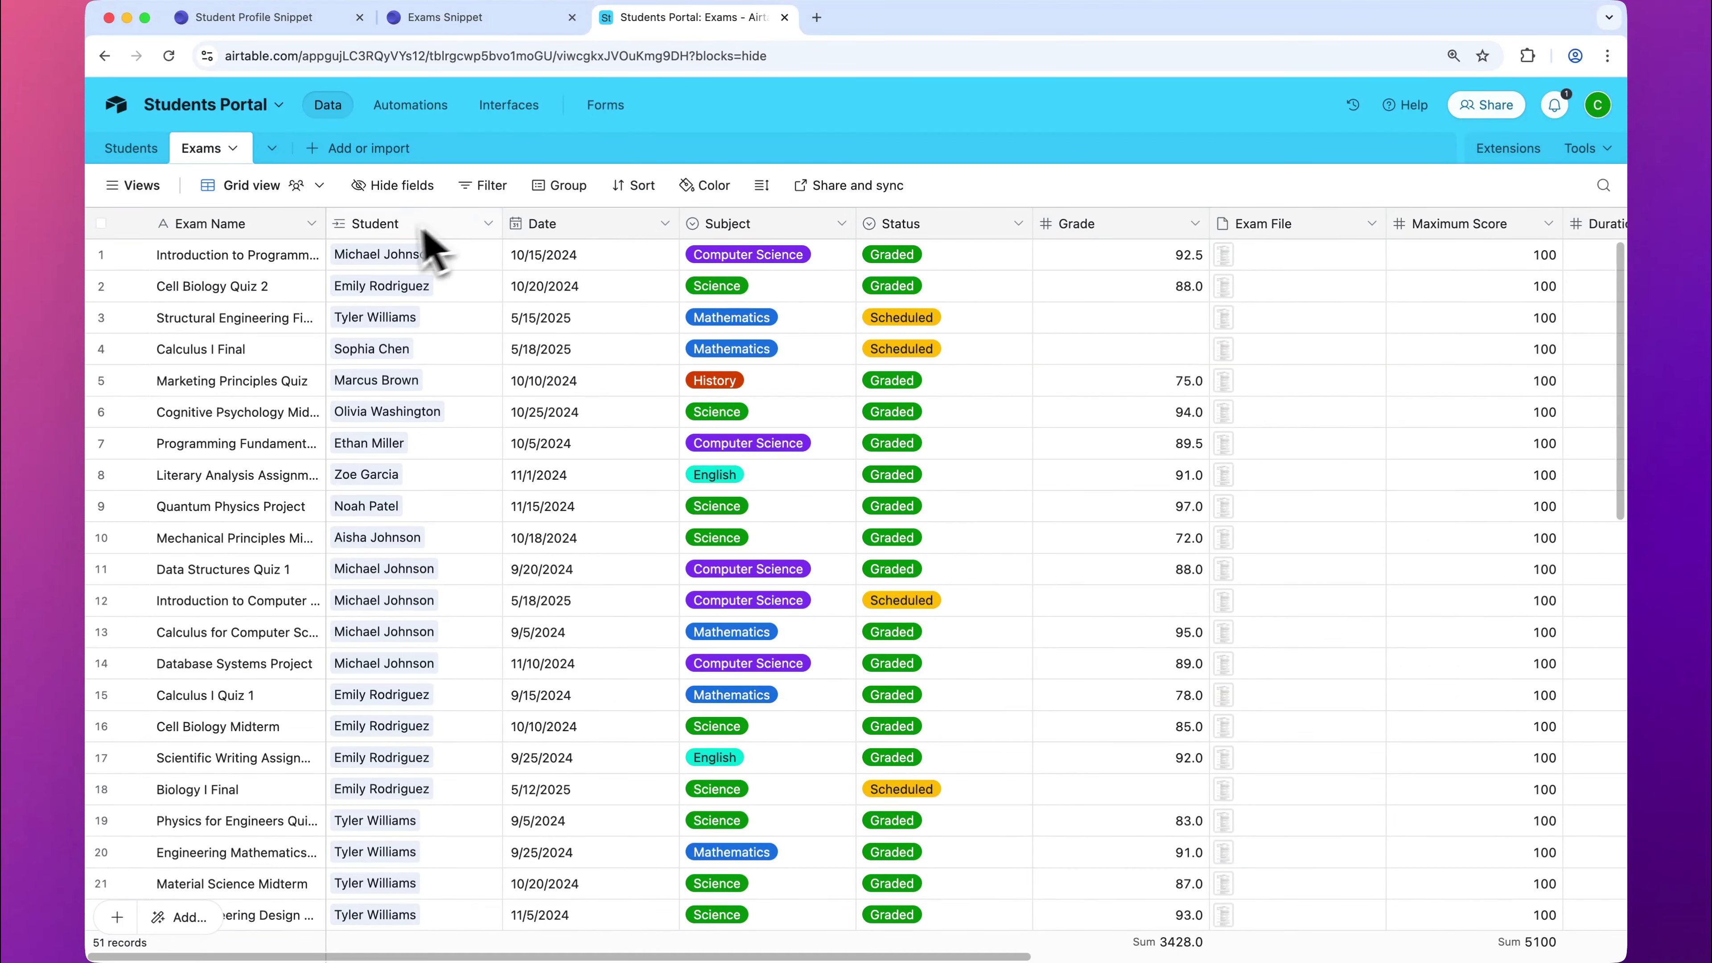
right_click(398, 232)
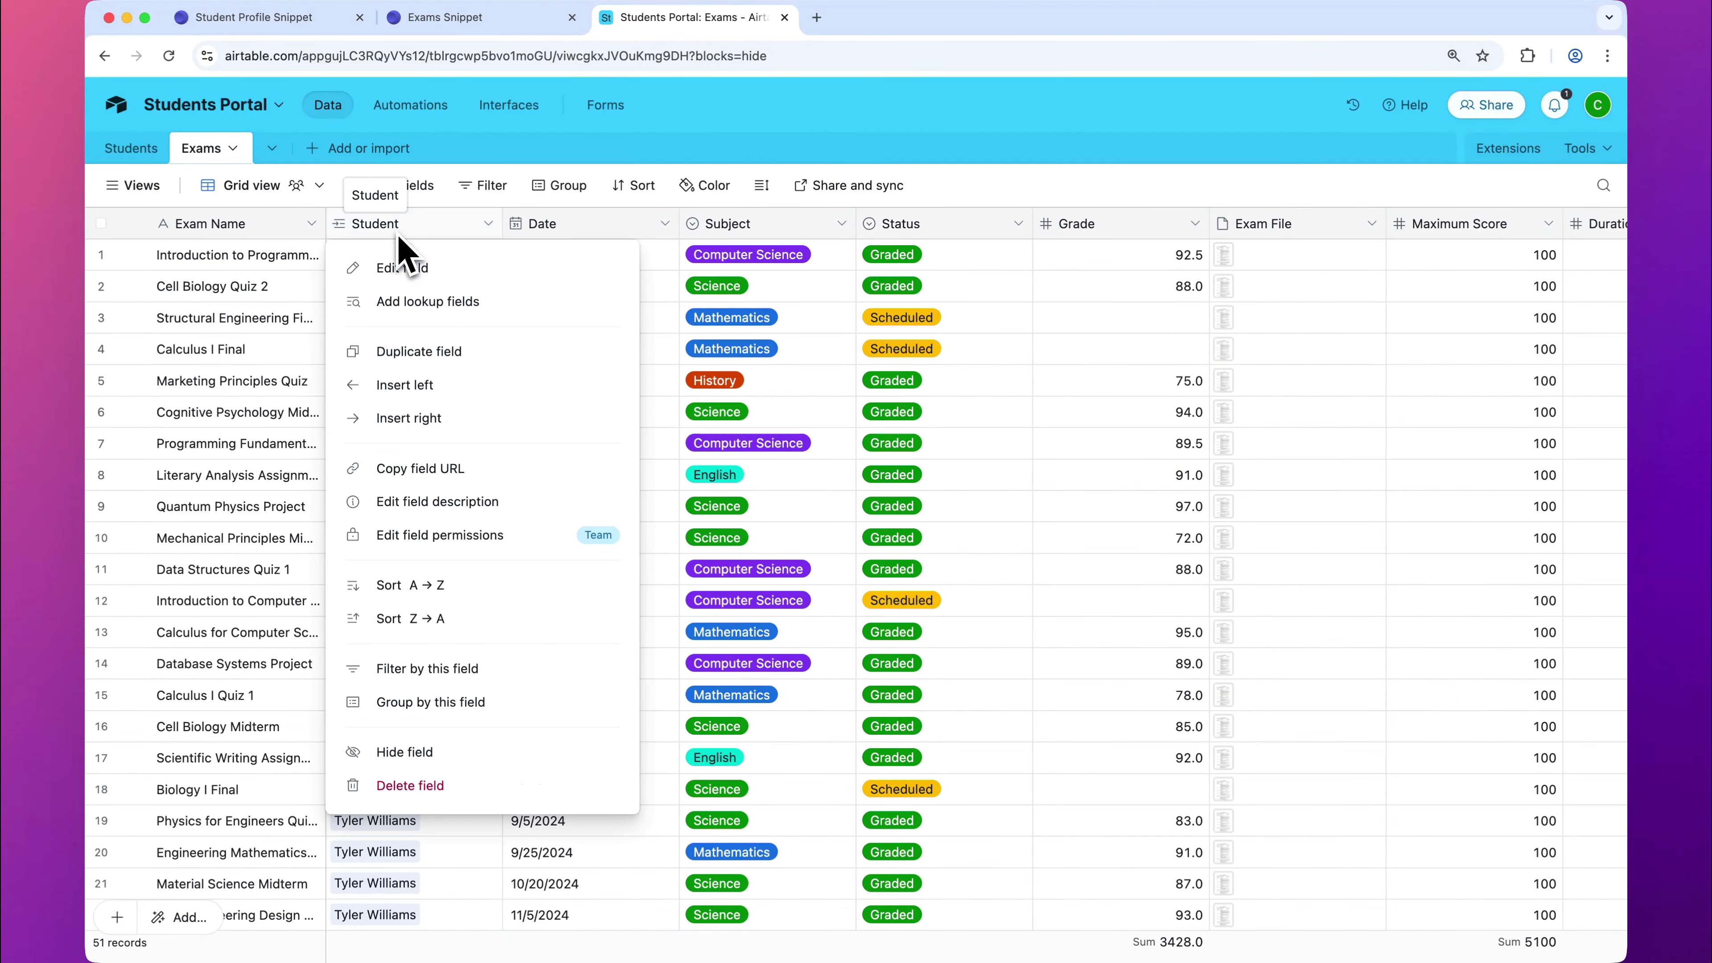
left_click(431, 305)
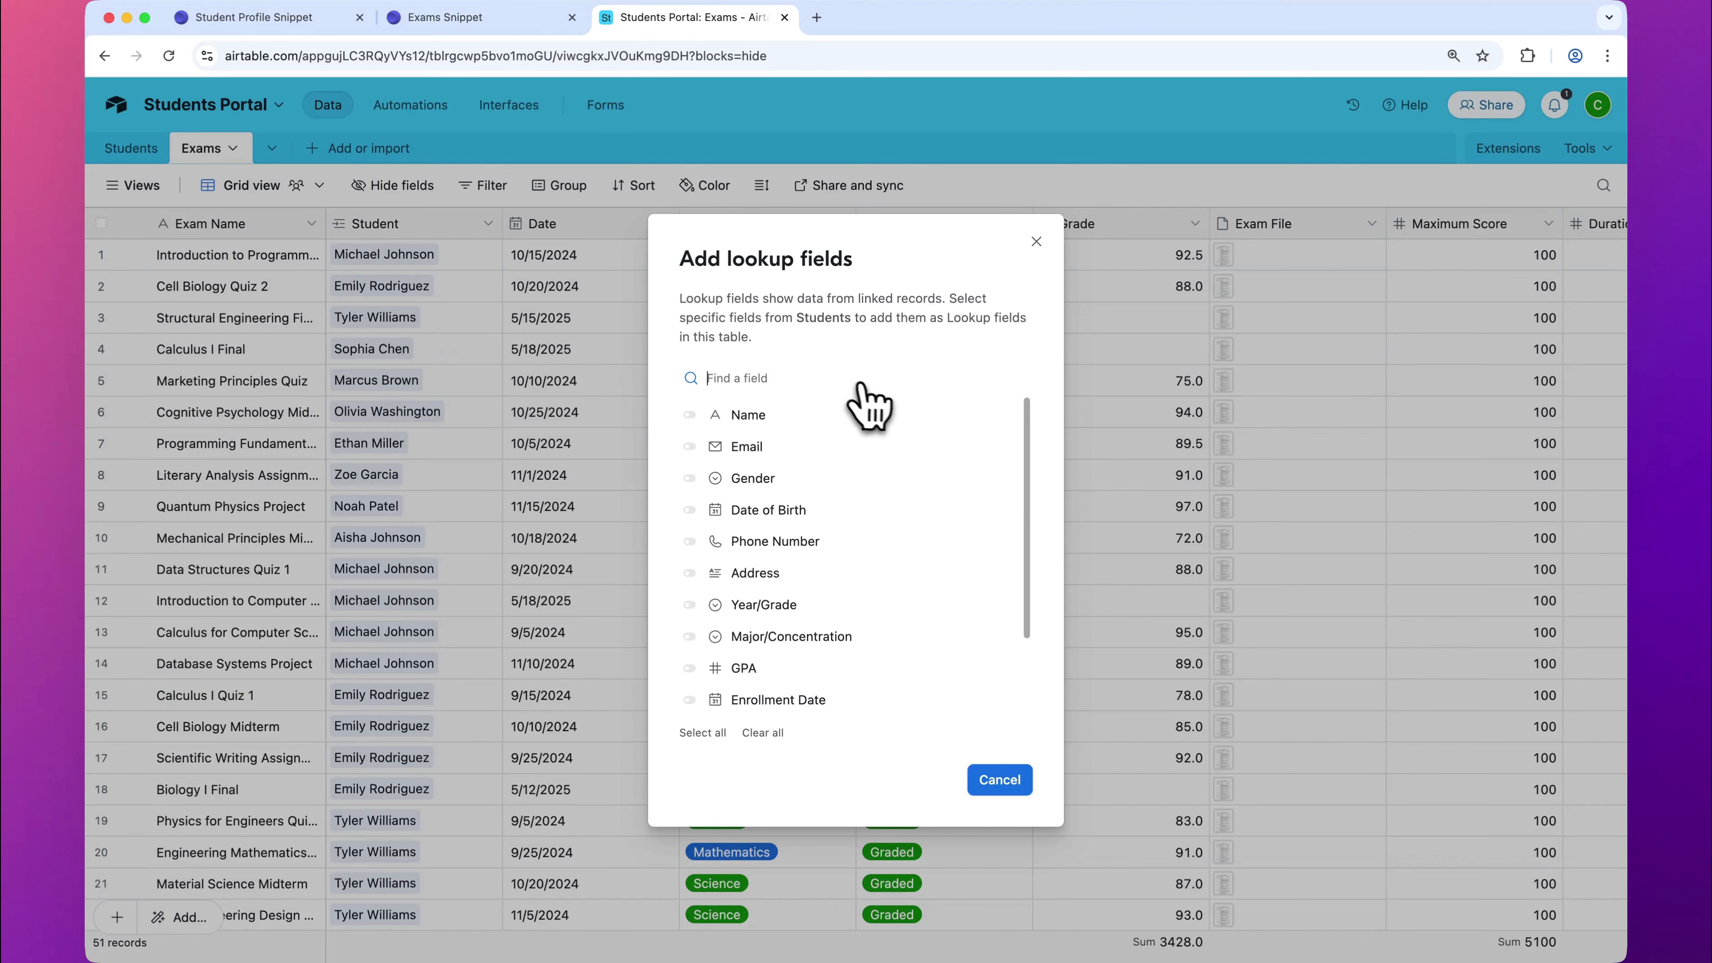
left_click(826, 449)
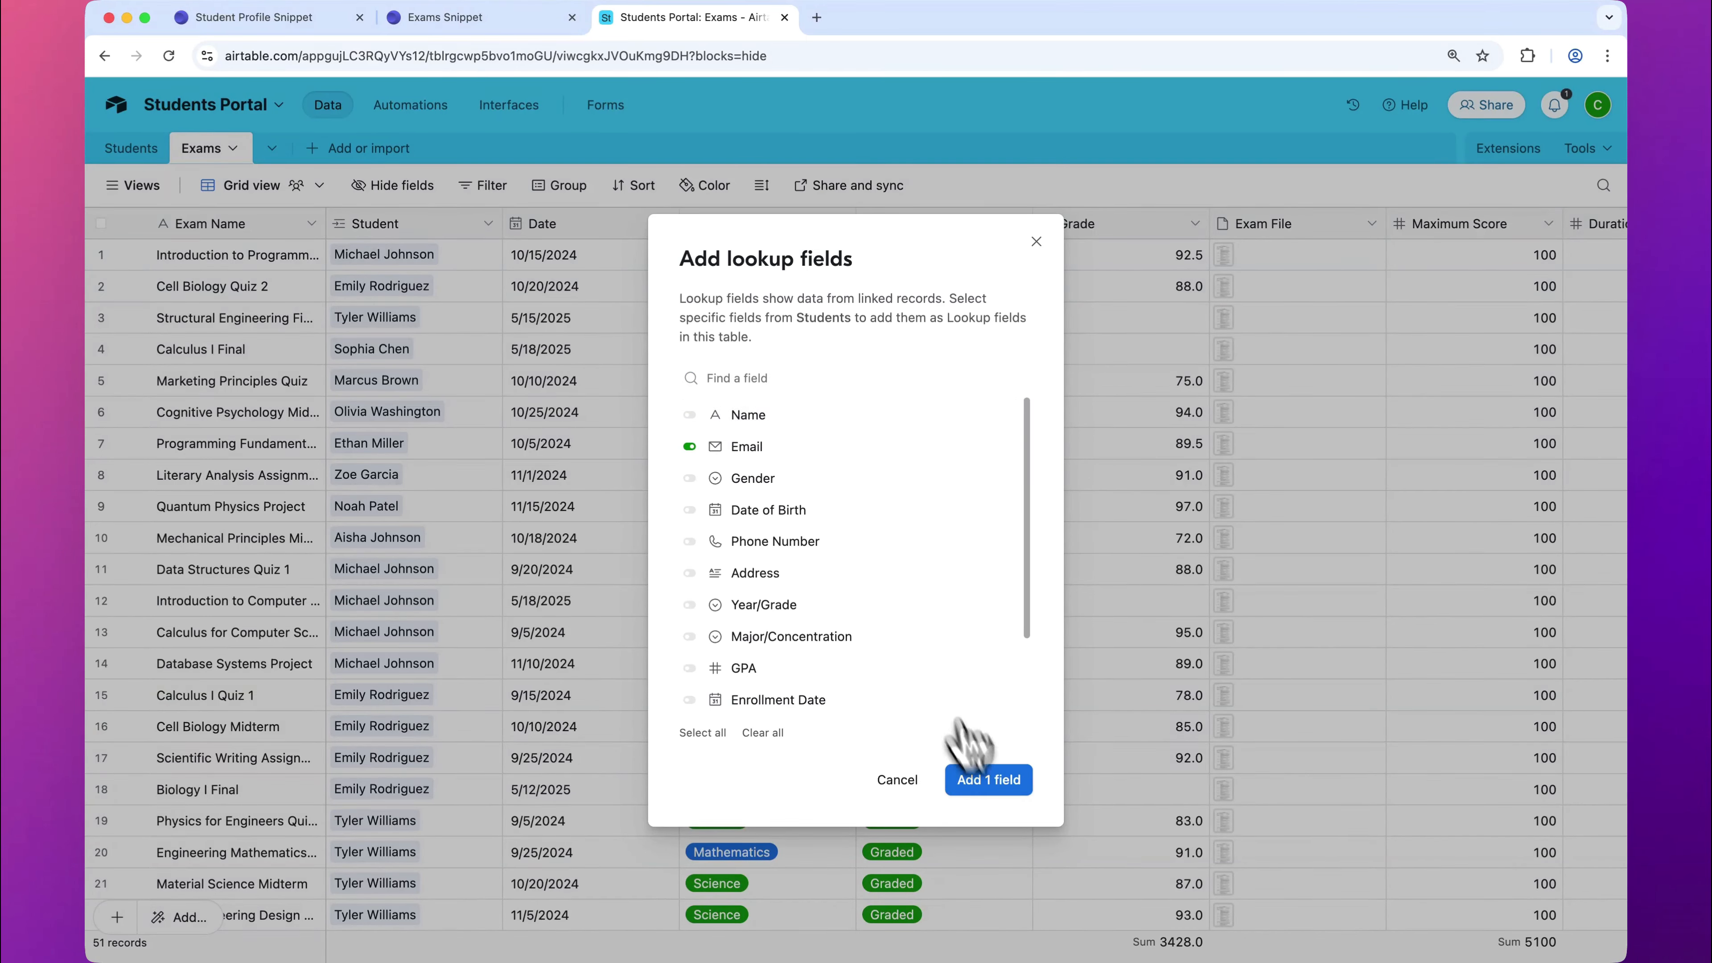
left_click(1001, 783)
scroll(1071, 574, "right", 10)
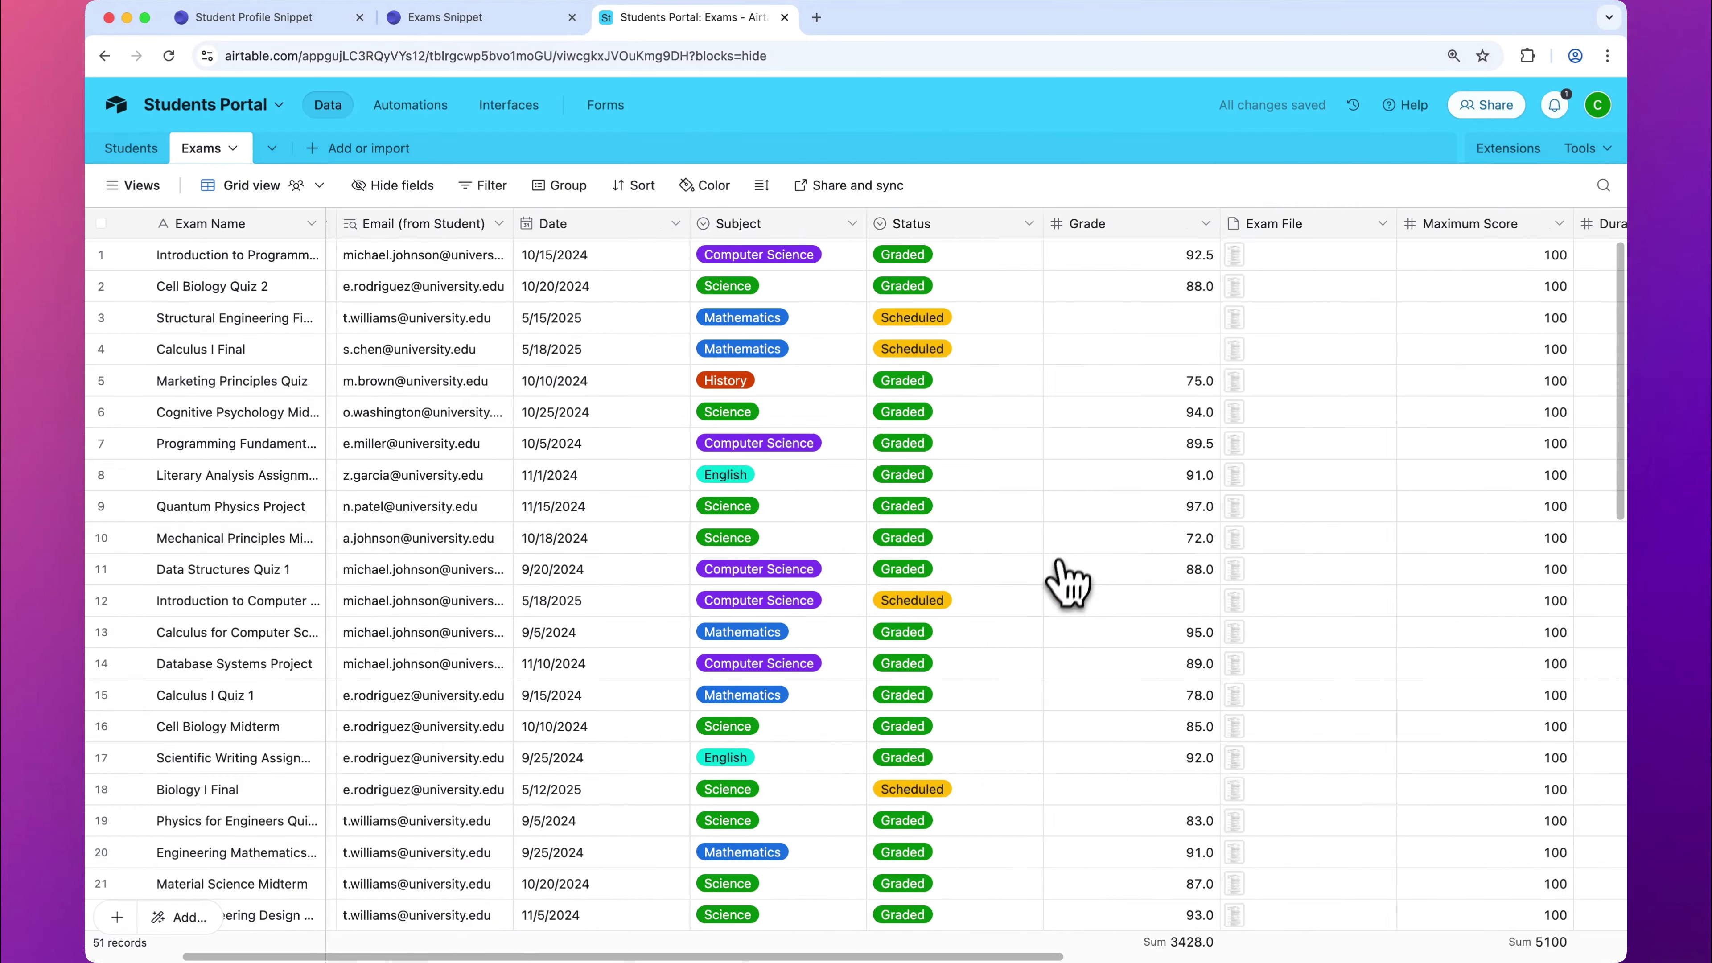
scroll(1071, 568, "left", 10)
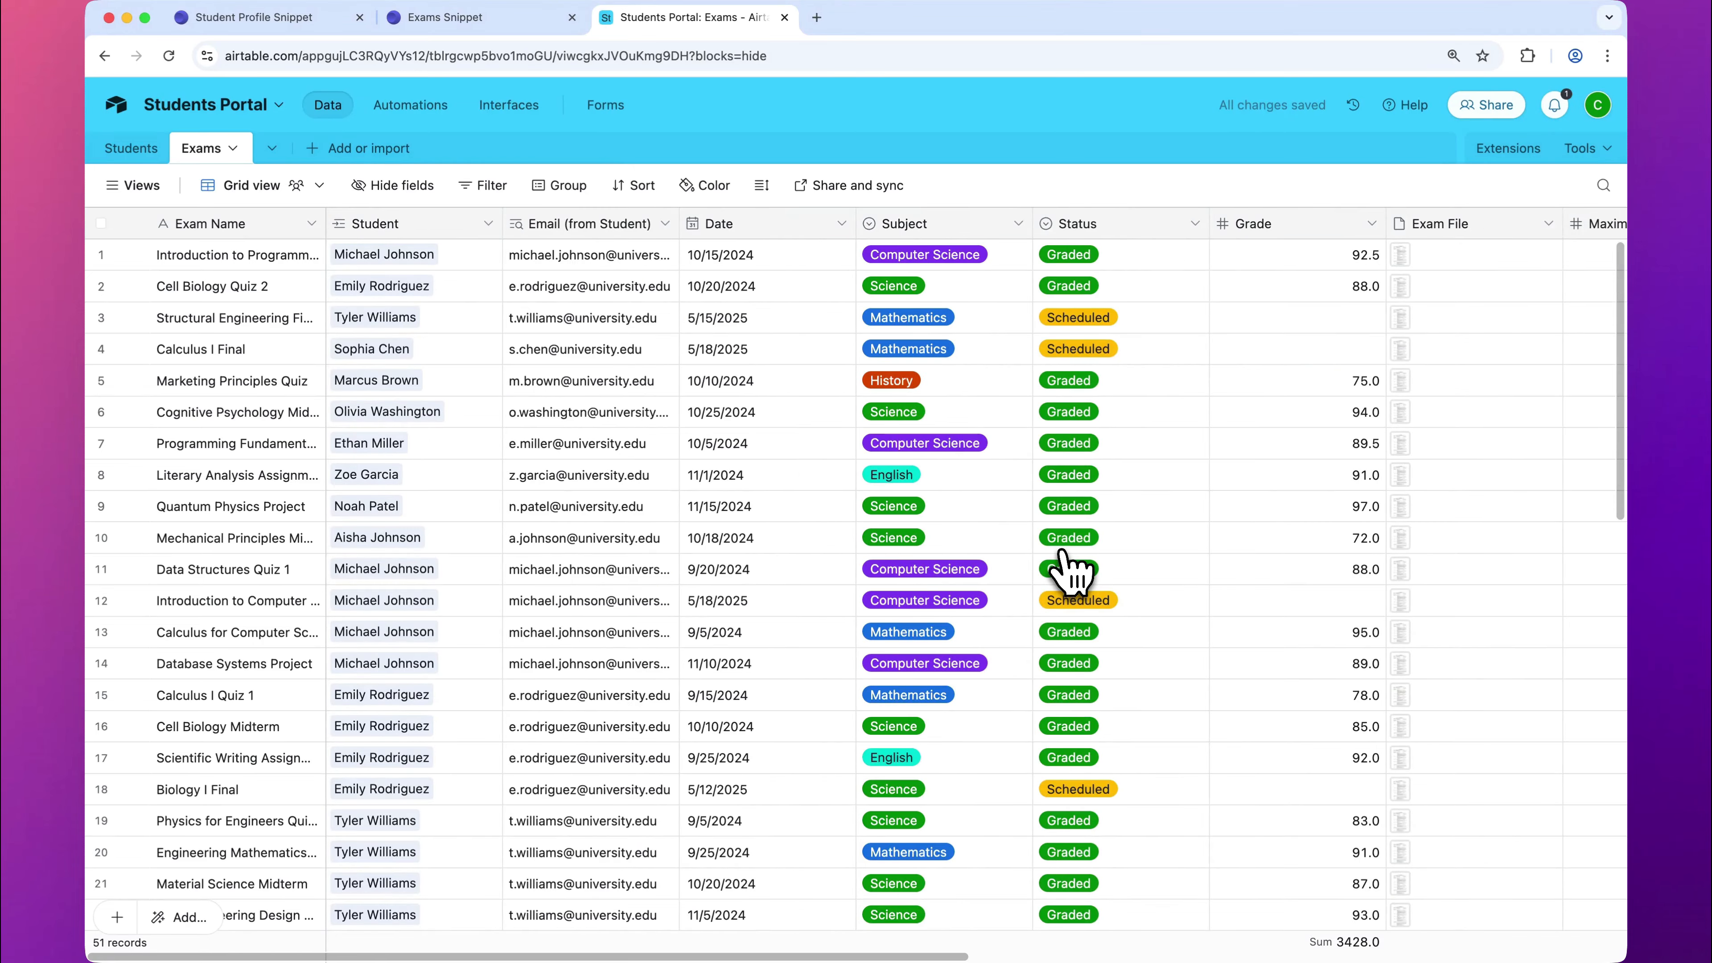
left_click(596, 225)
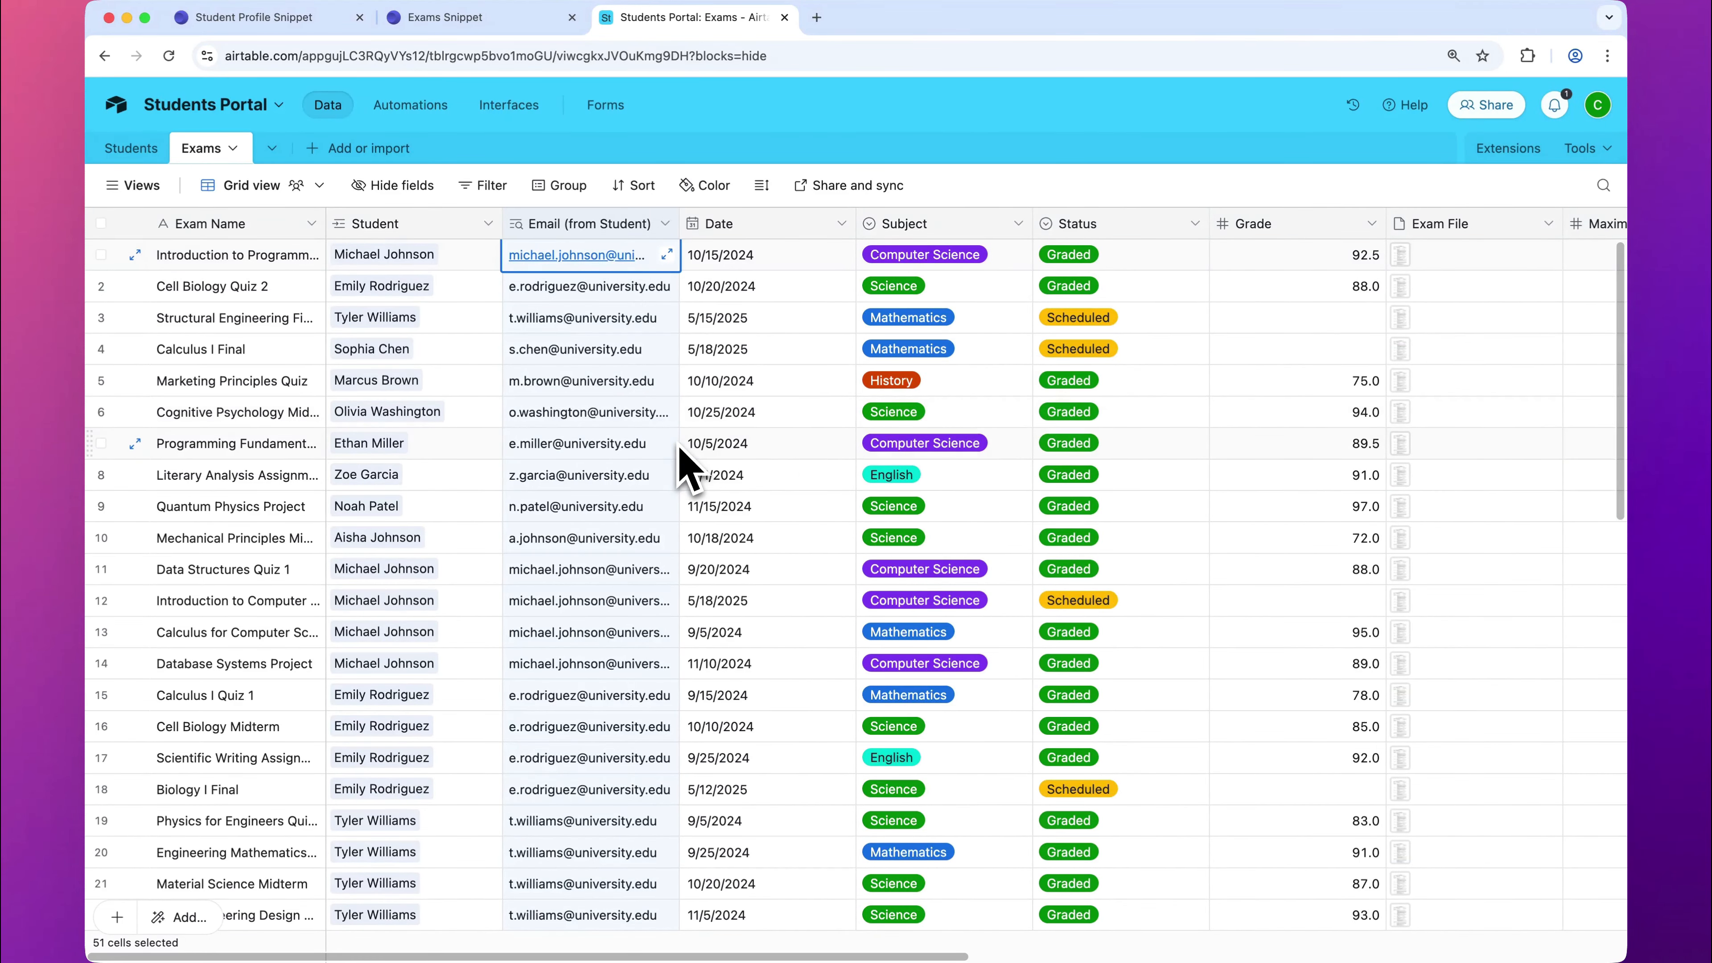
Step: Reload the Exams Snippet in Crust and apply user-based permission with Email (from Student) as the user's identifier field
left_click(502, 18)
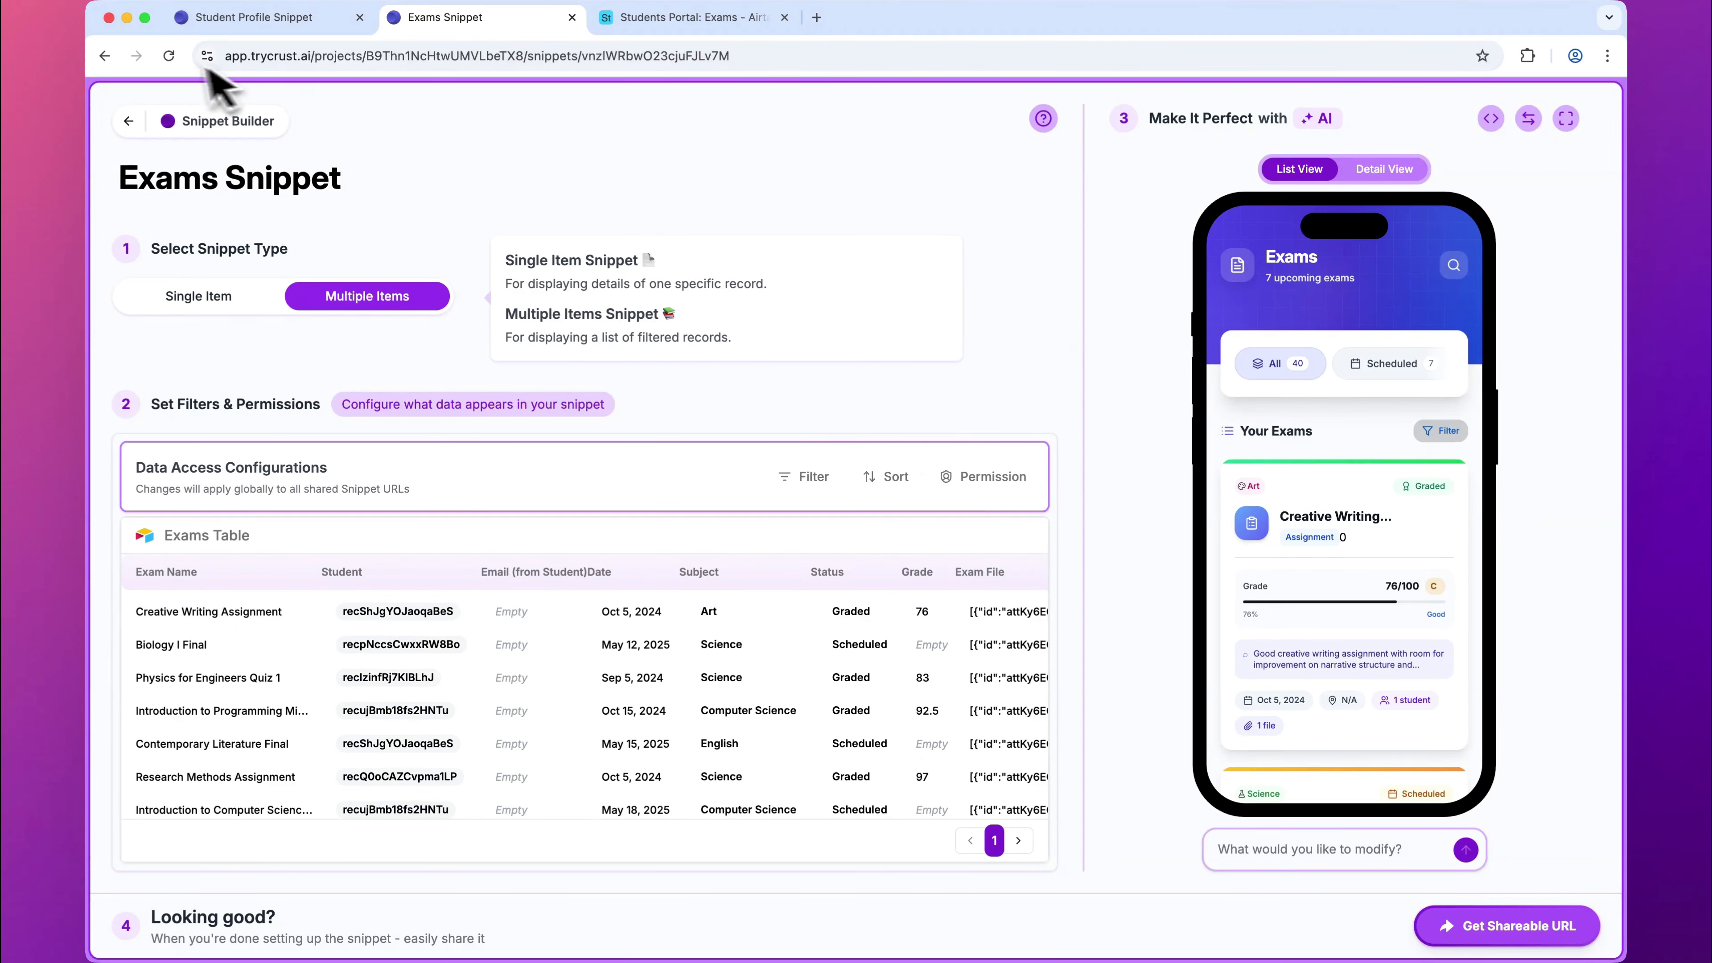
left_click(169, 55)
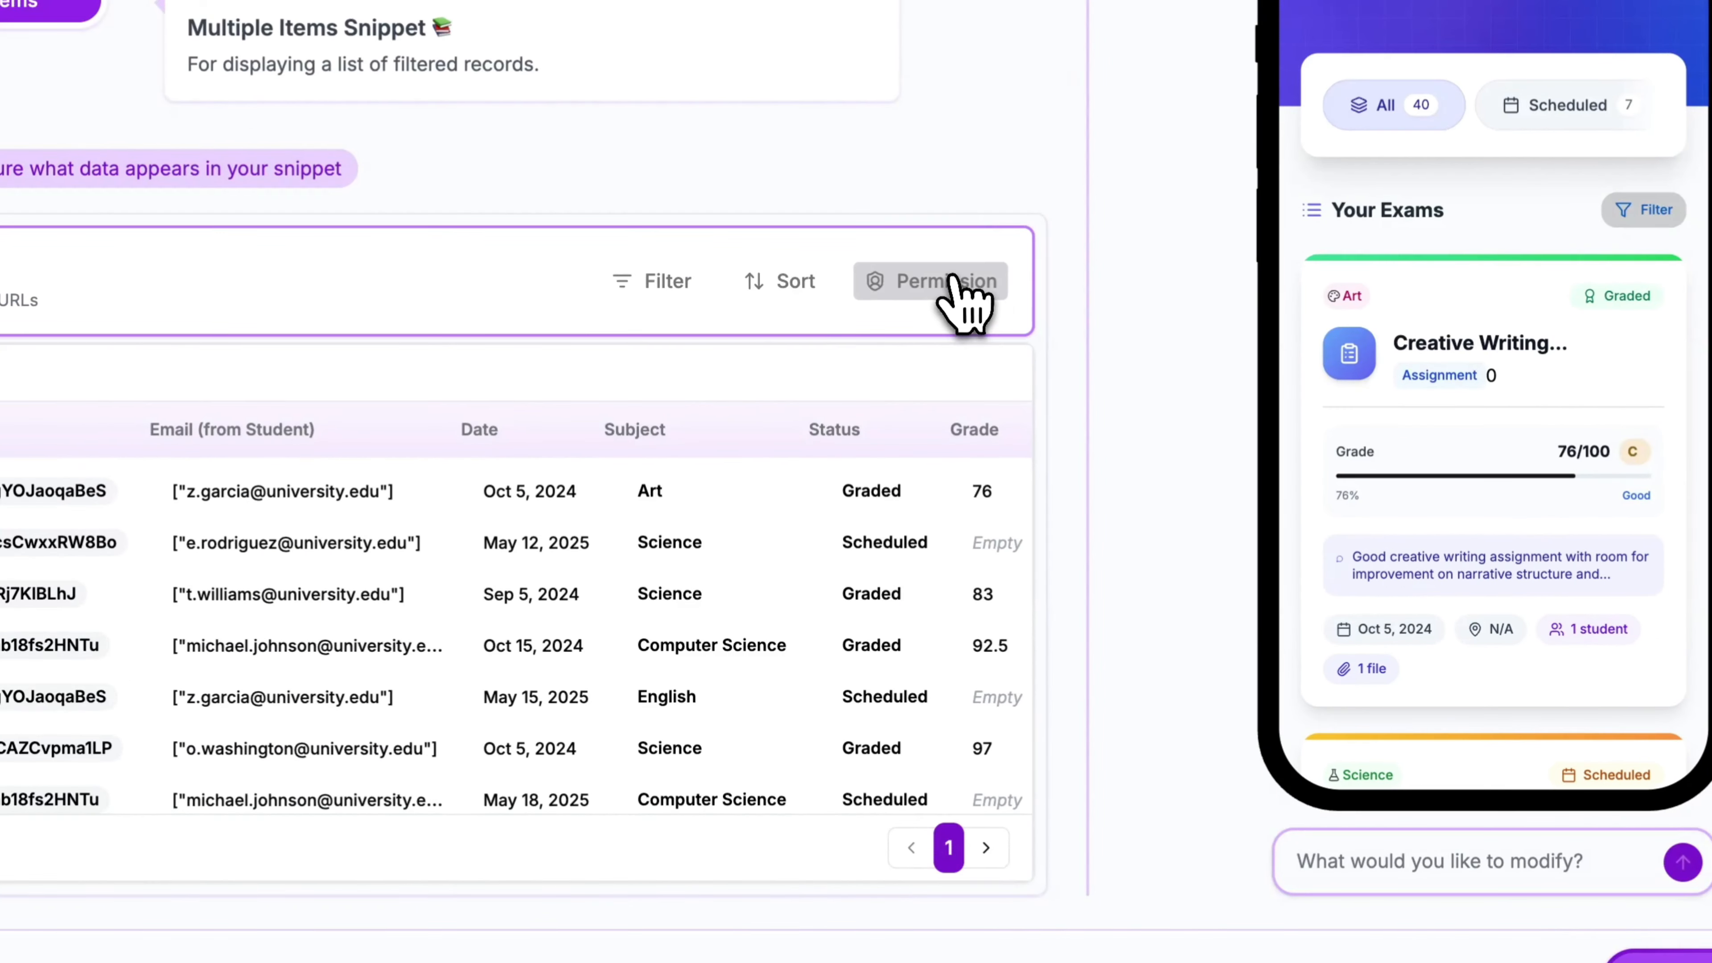
left_click(954, 282)
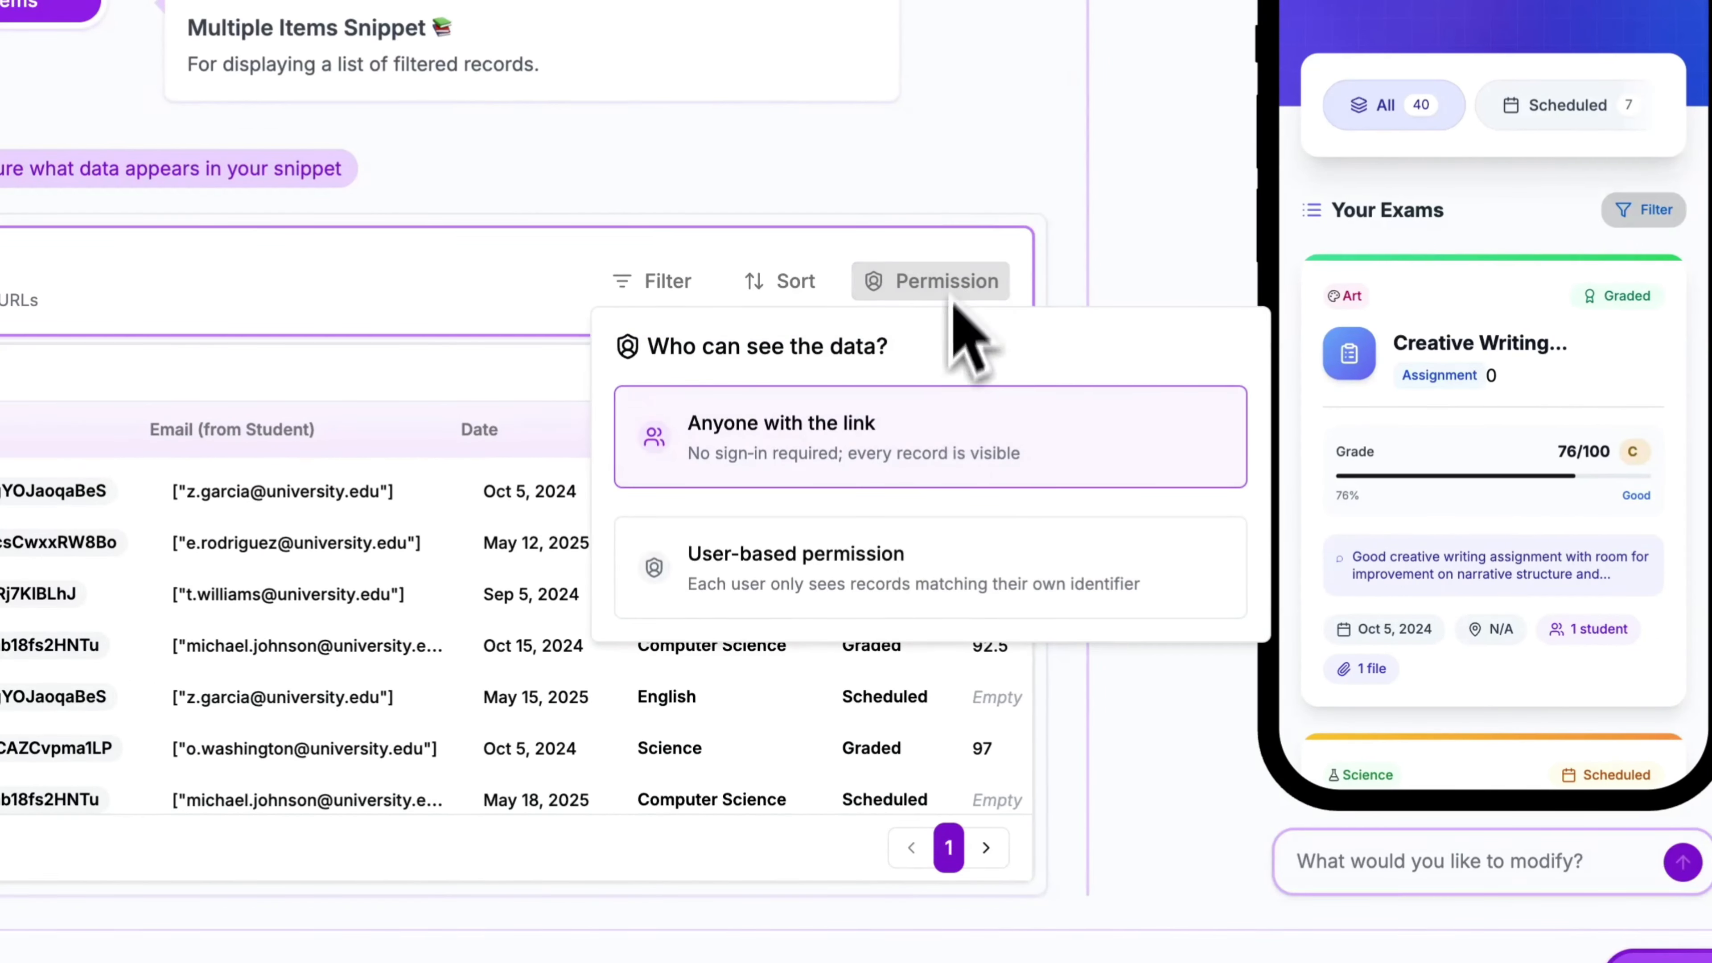
left_click(917, 570)
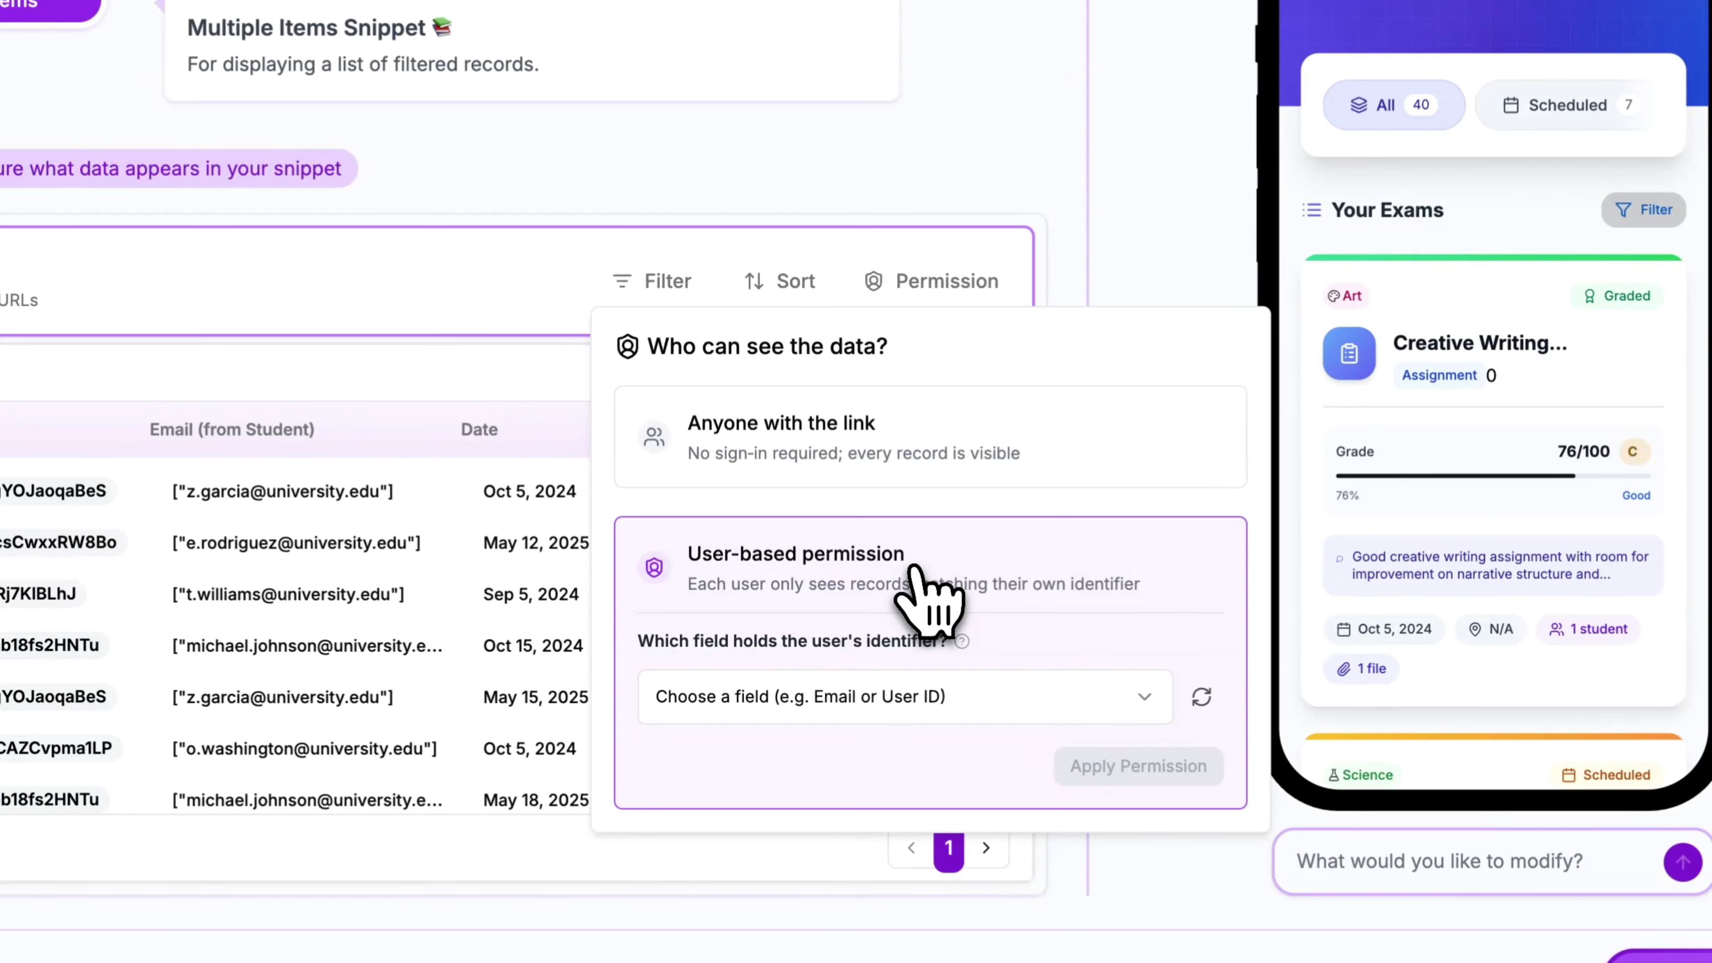
left_click(954, 701)
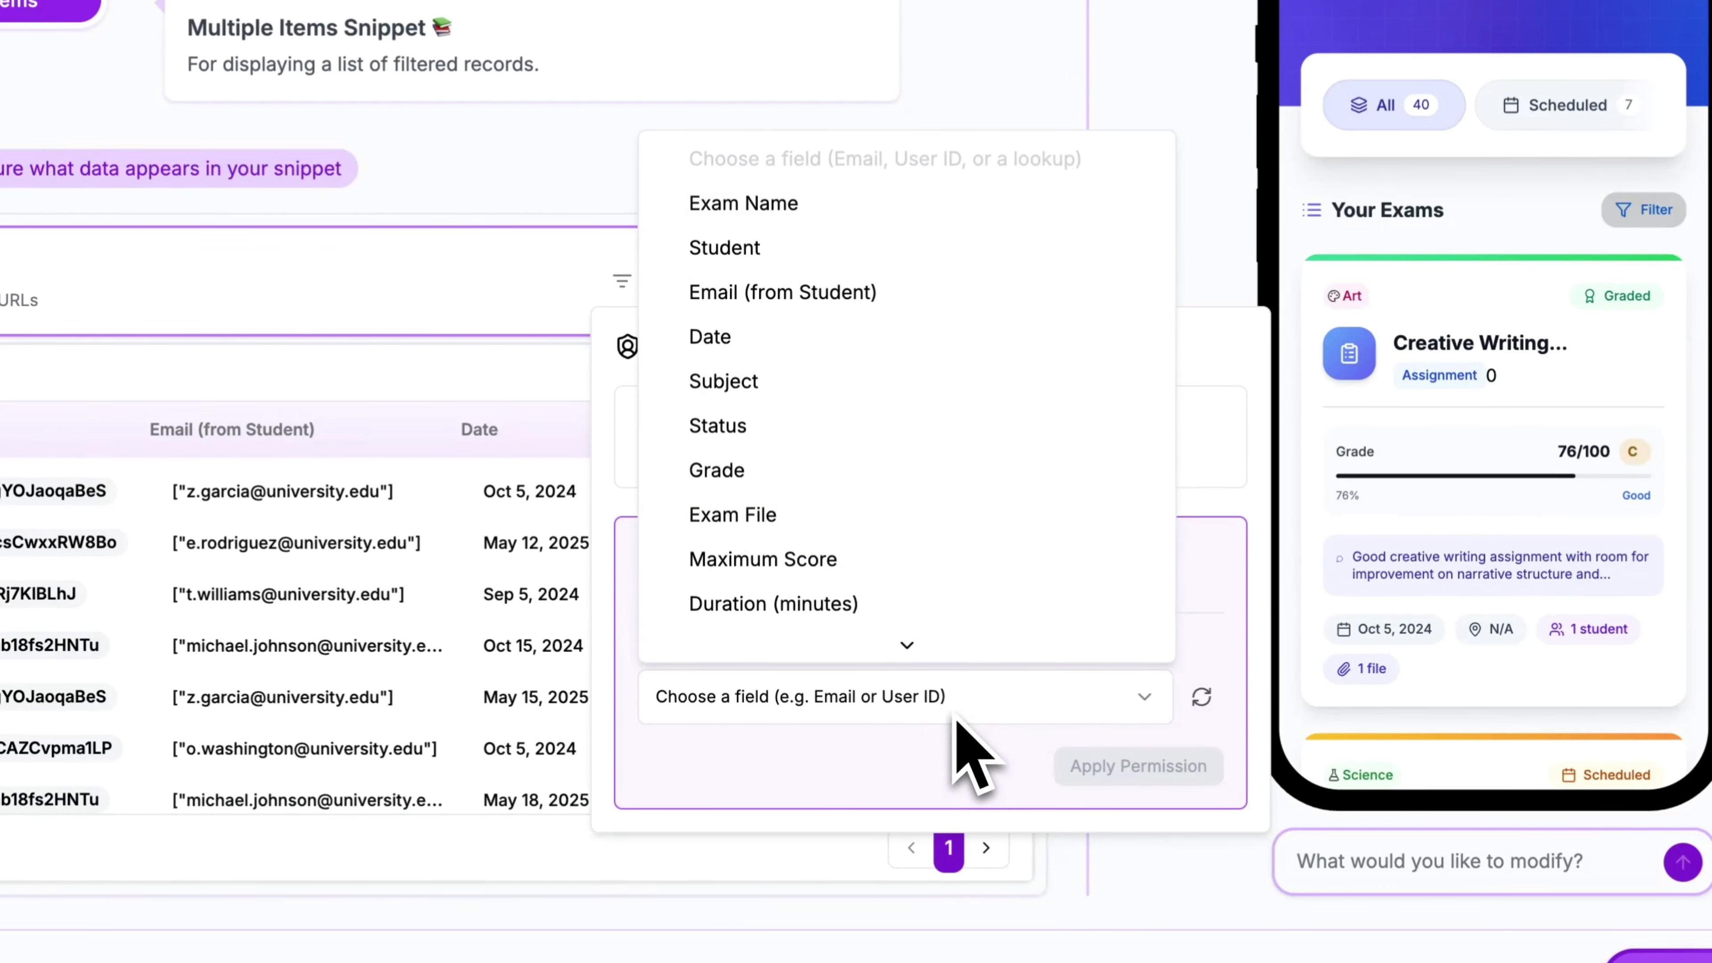
left_click(856, 307)
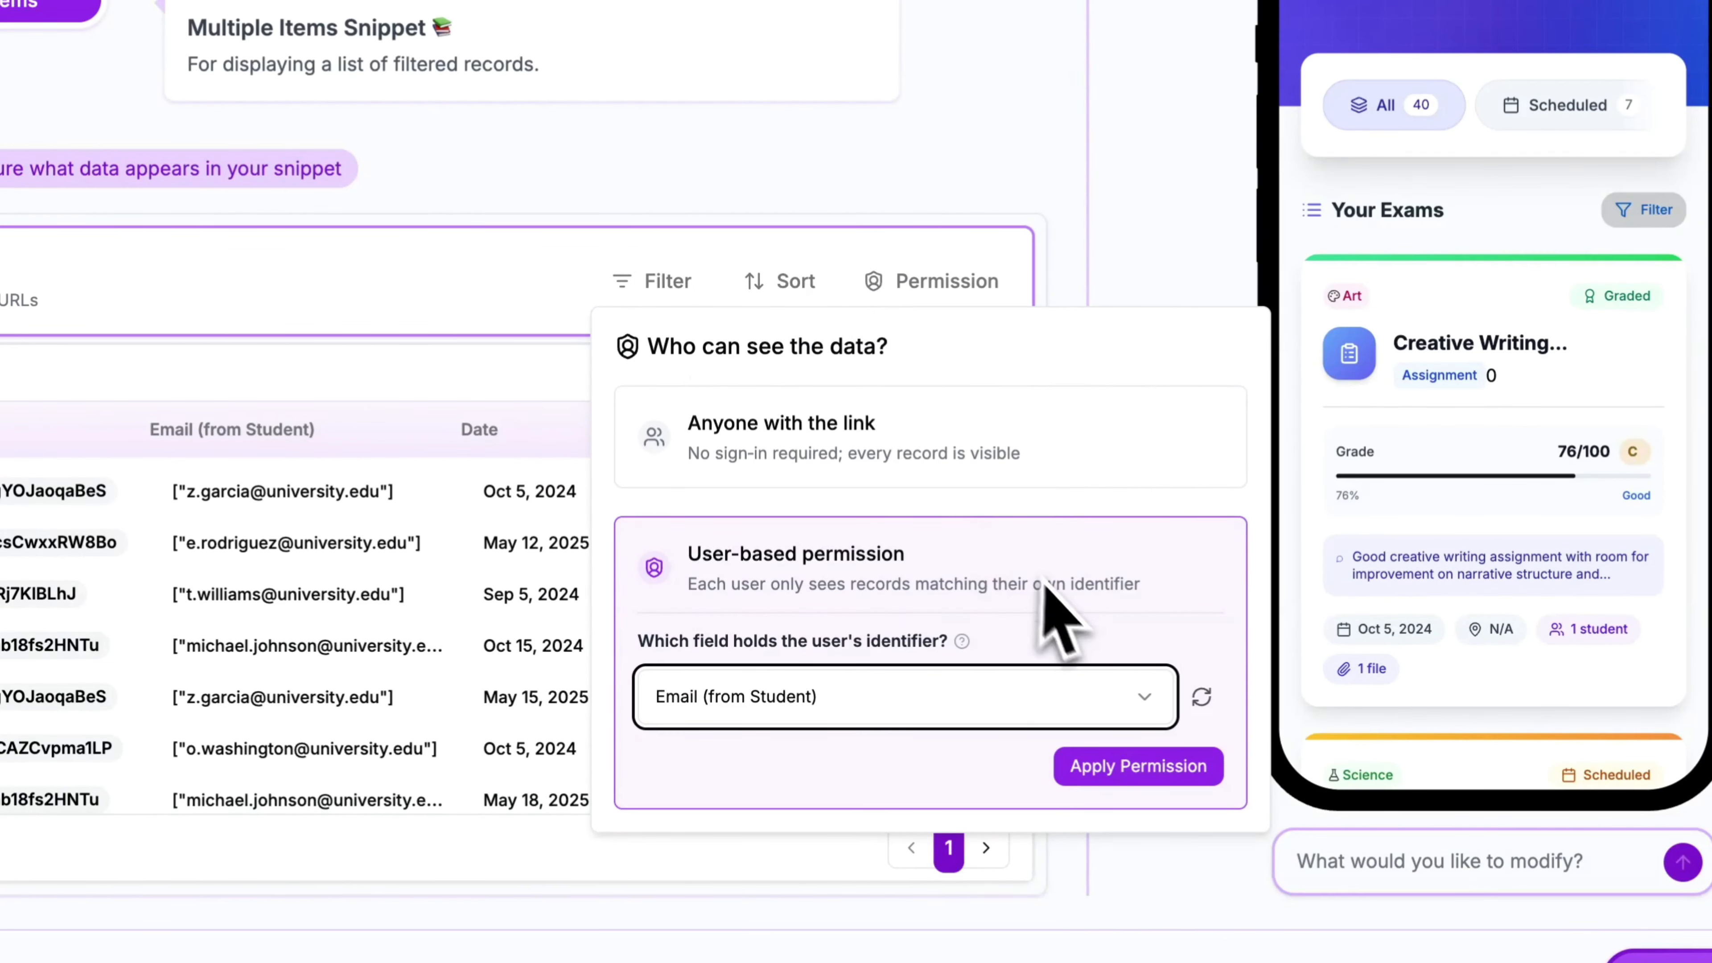
left_click(1190, 767)
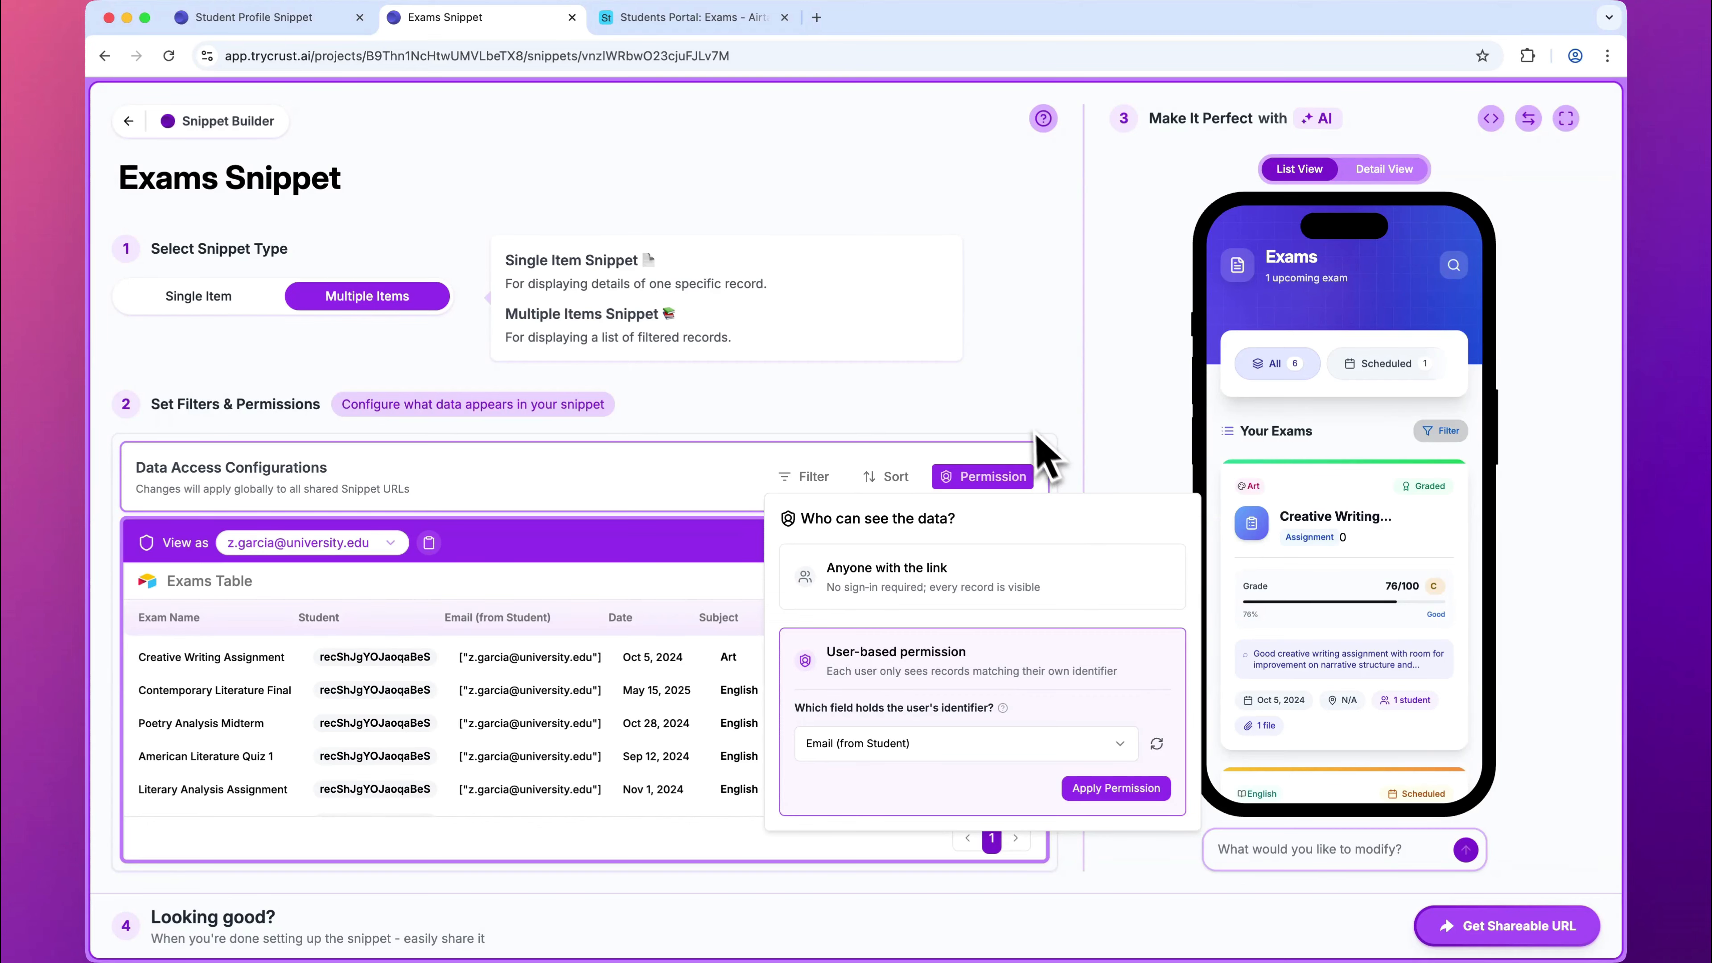
left_click(1079, 429)
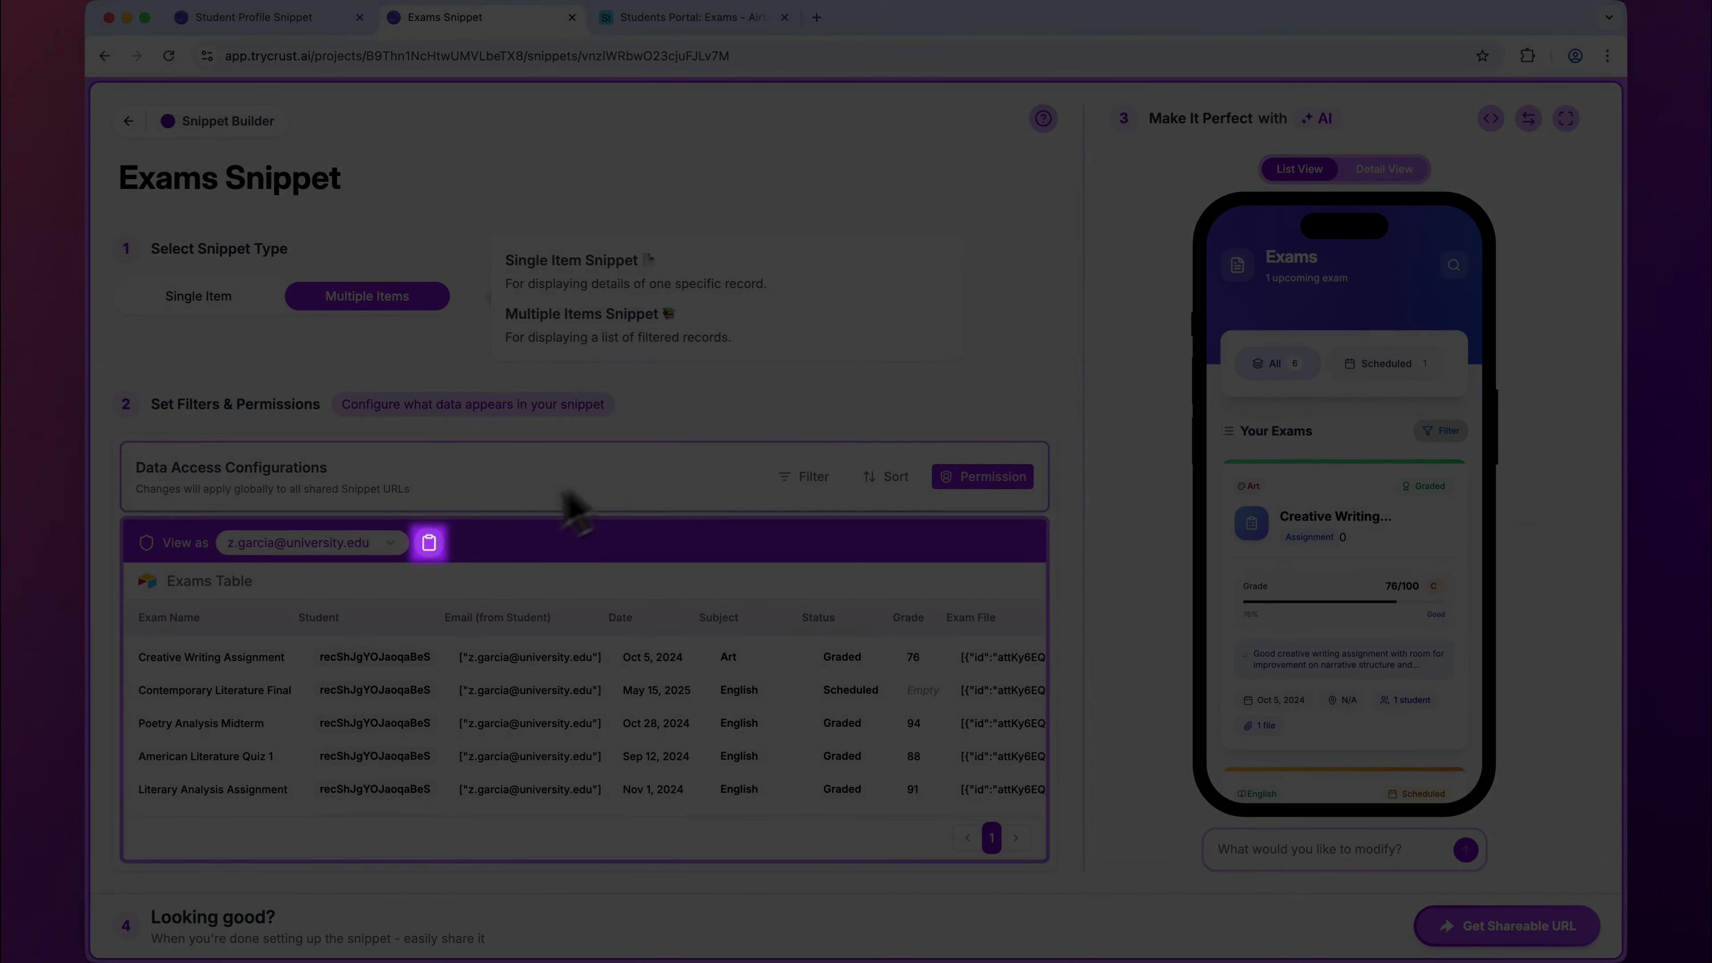
Step: Open the viewed student's personal exams URL, inspect its ?p= e-mail parameter, and copy the full address
left_click(429, 544)
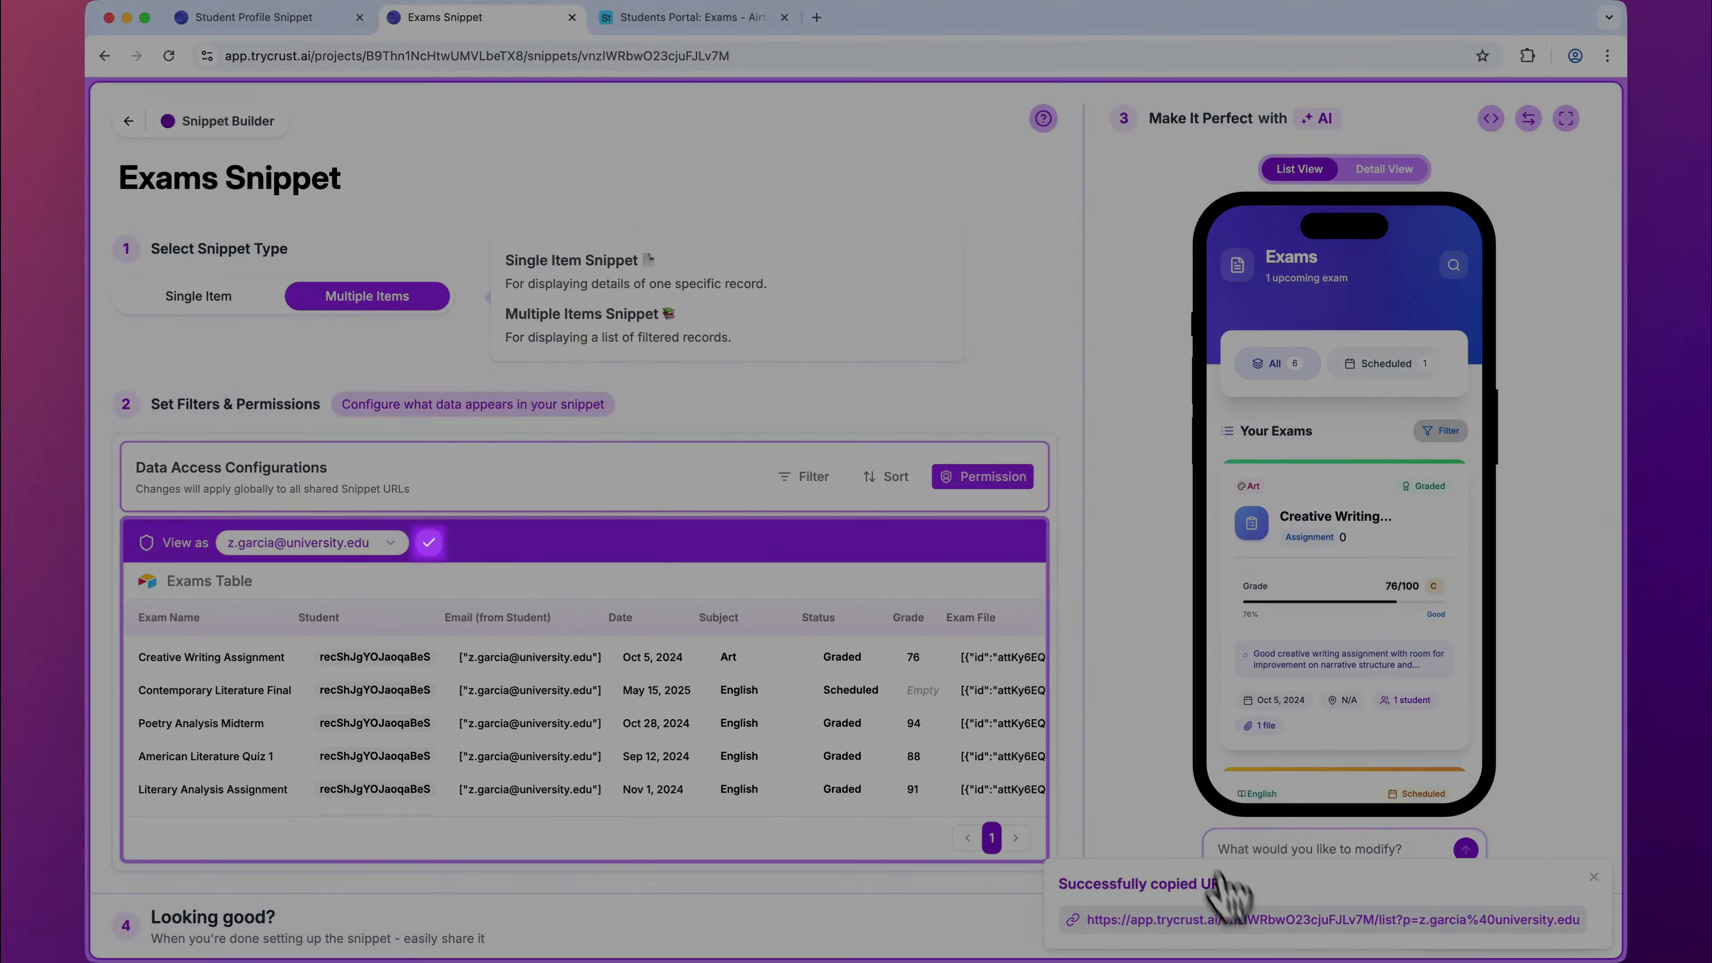
left_click(1255, 921)
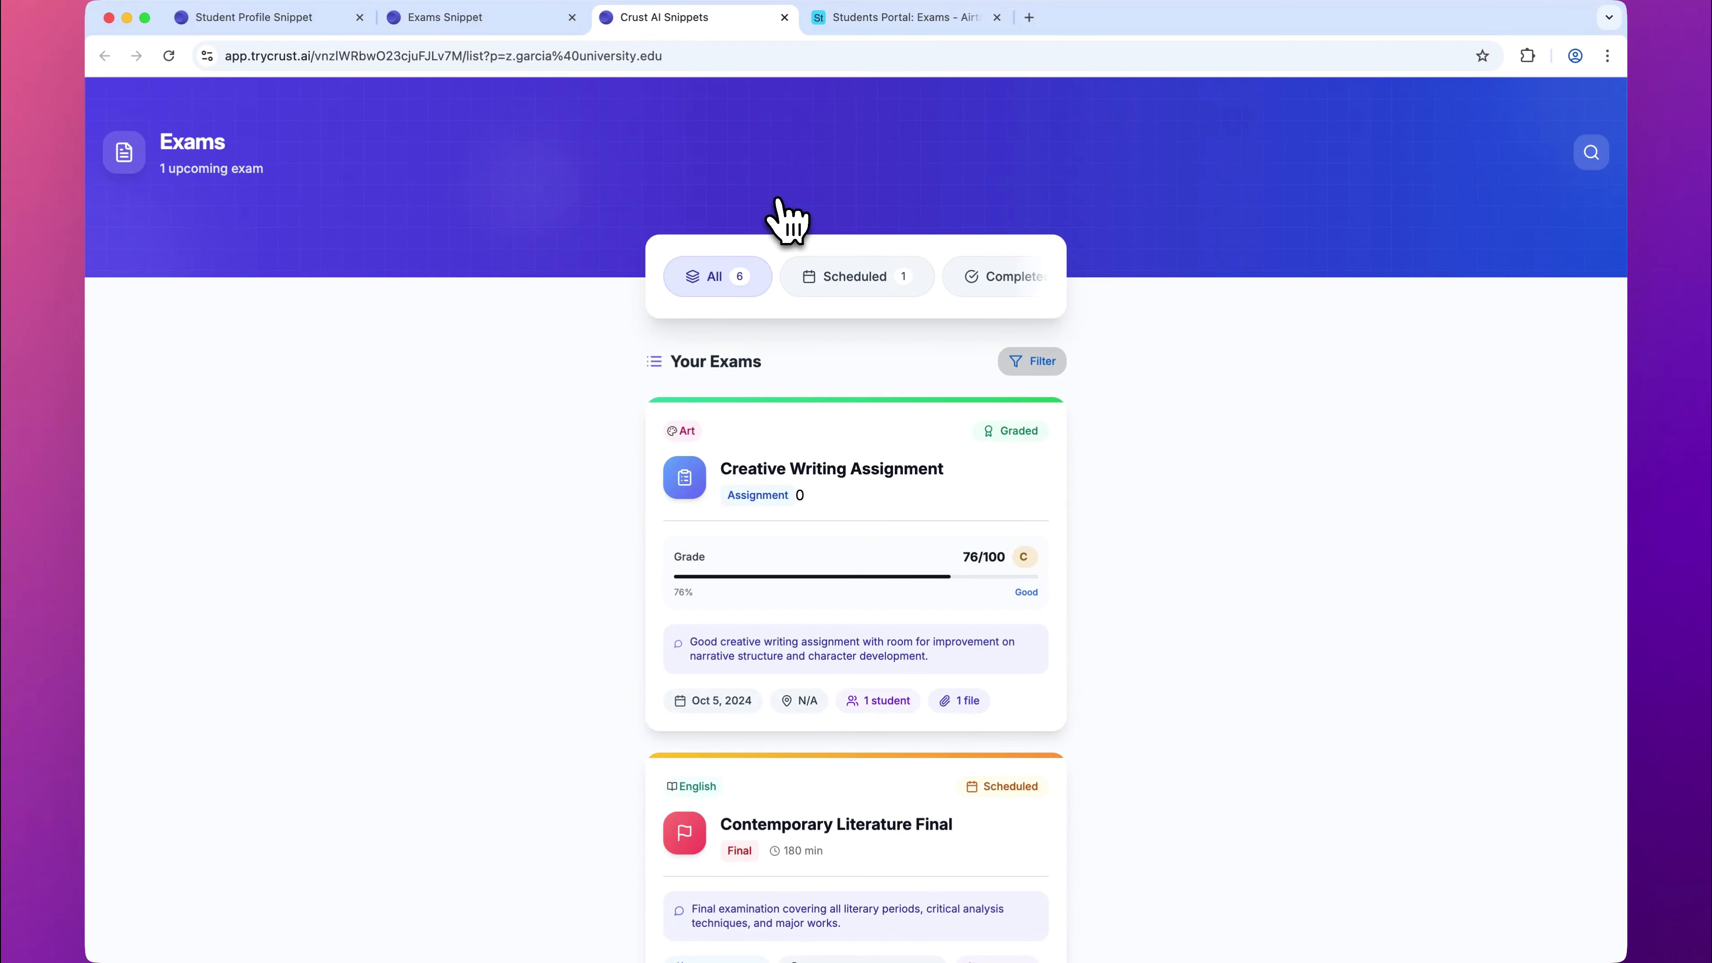
left_click(458, 58)
left_click(489, 58)
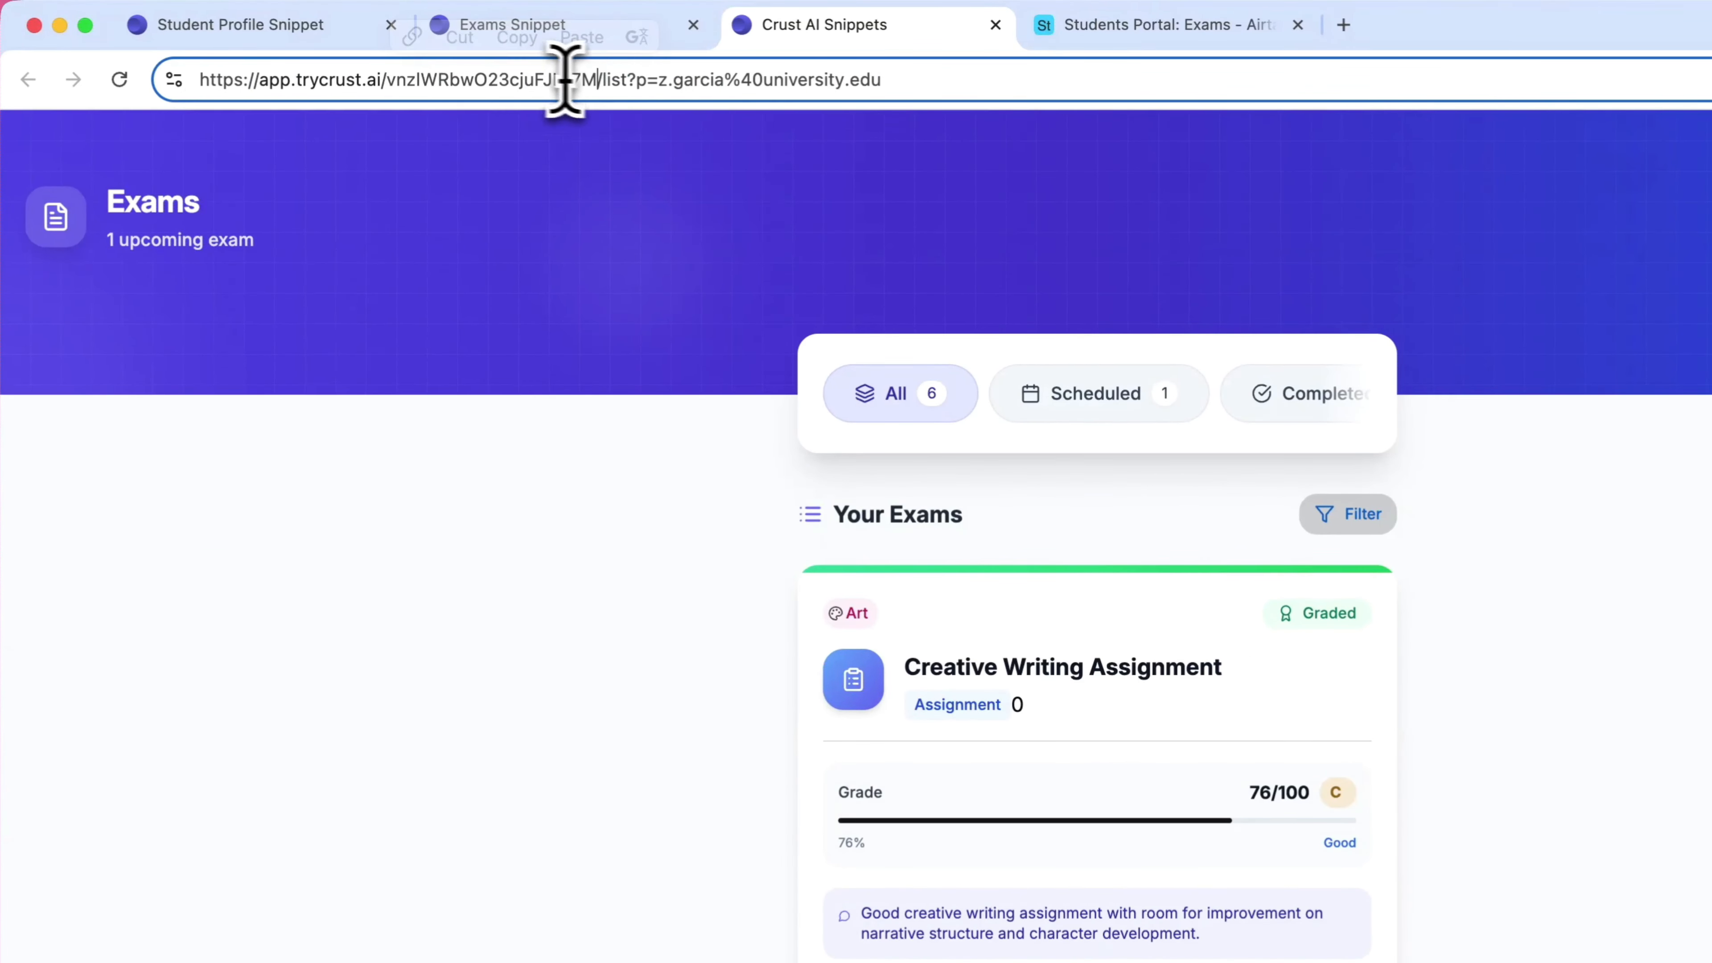
left_click_drag(629, 79, 918, 92)
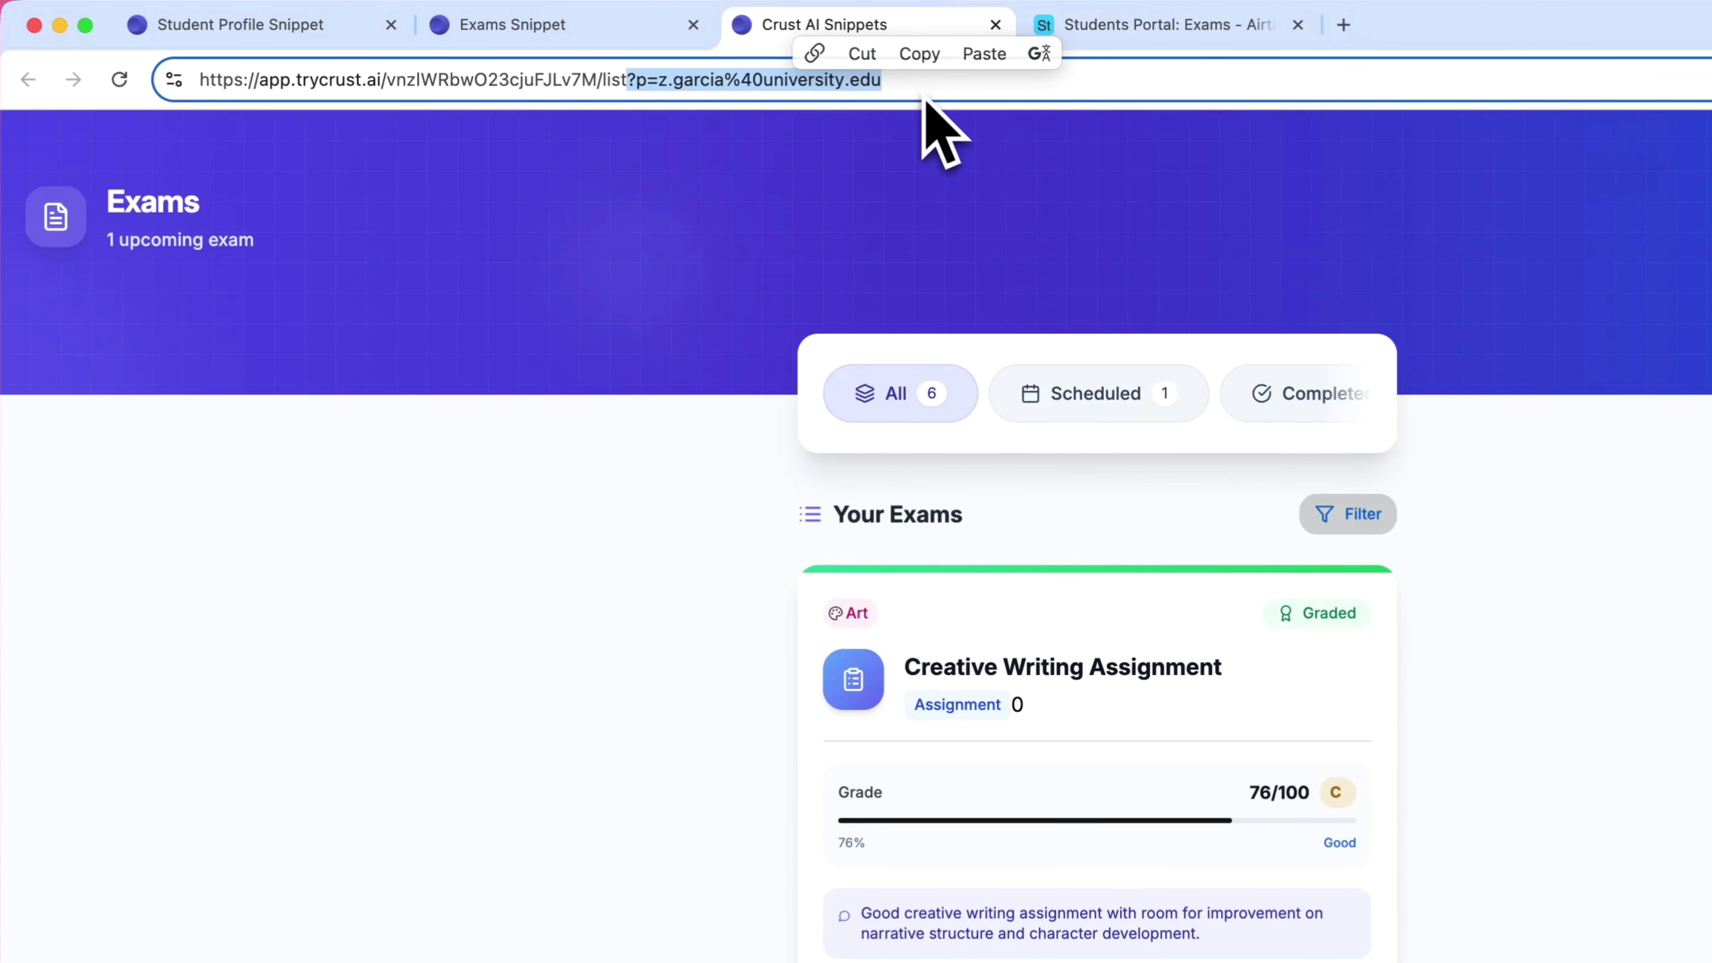
left_click(919, 54)
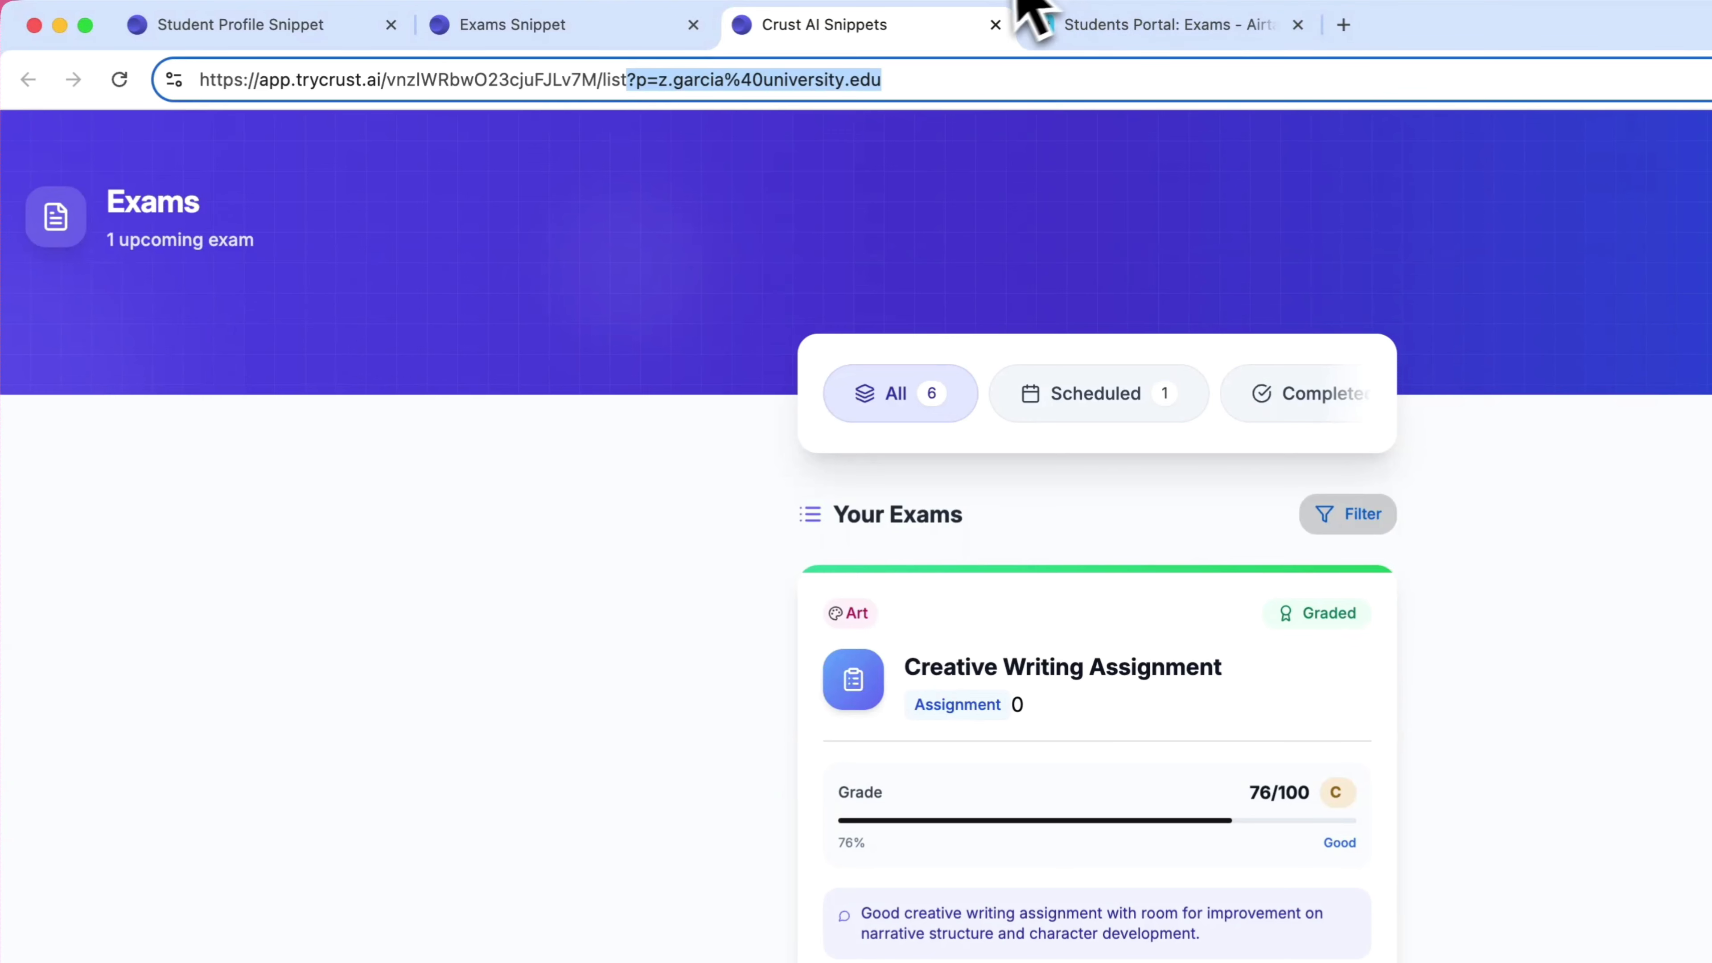
left_click(666, 80)
left_click_drag(666, 79, 934, 79)
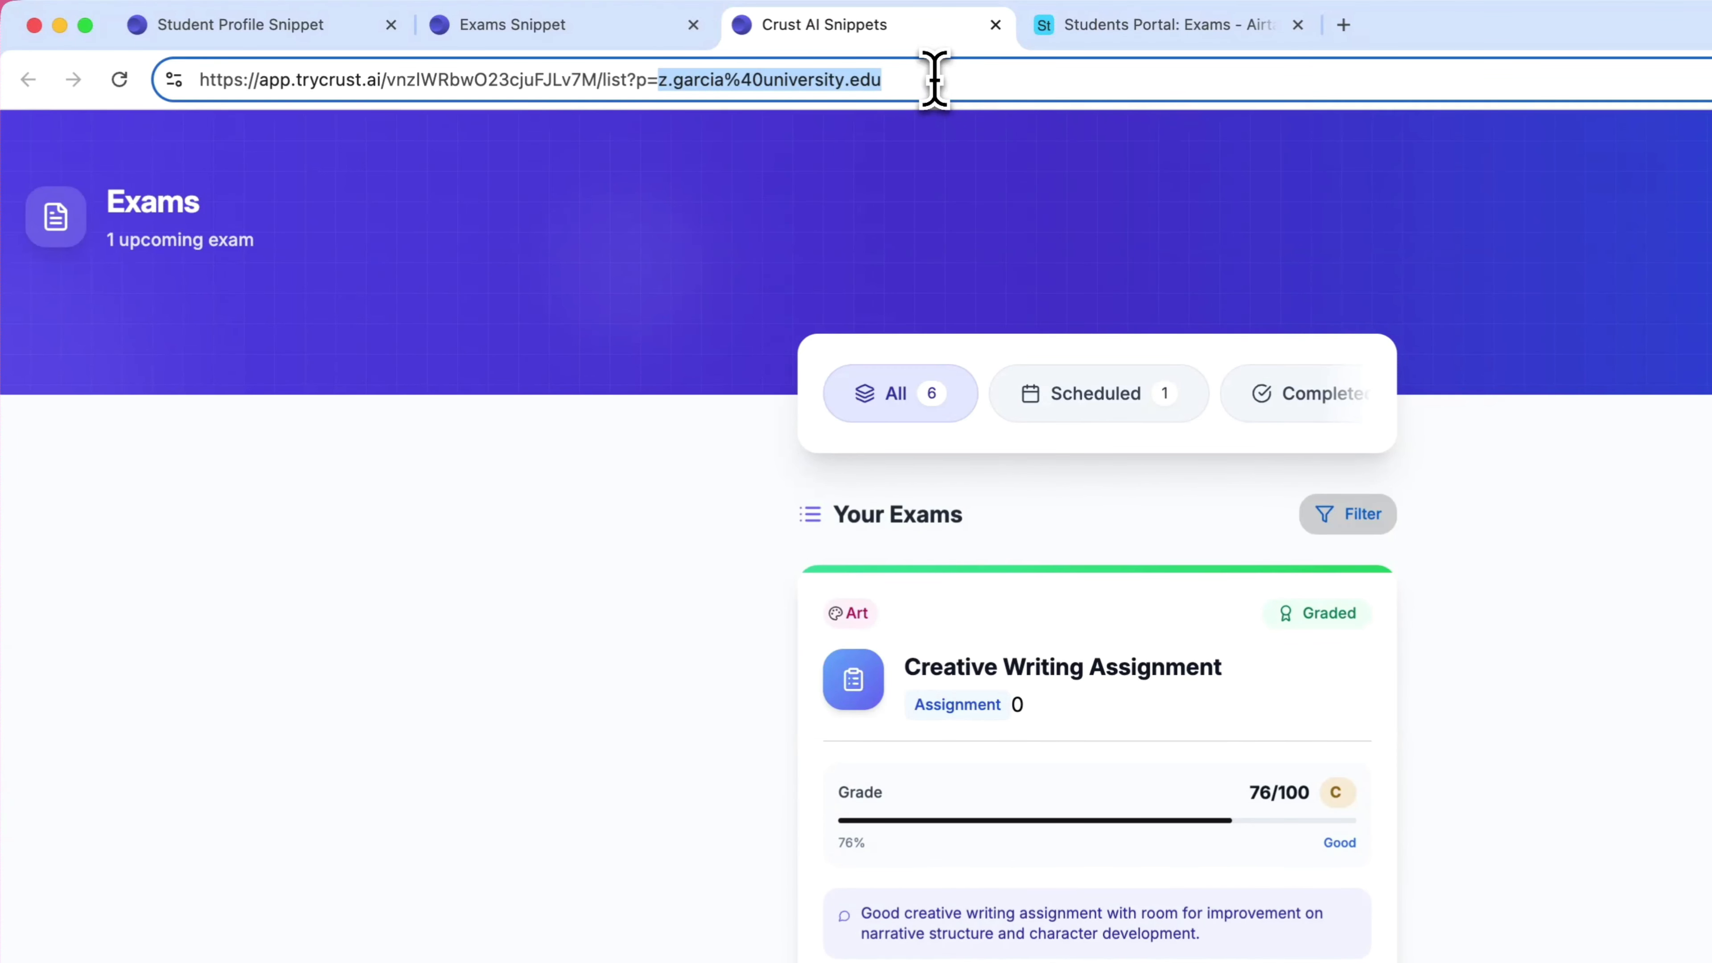
triple_click(936, 79)
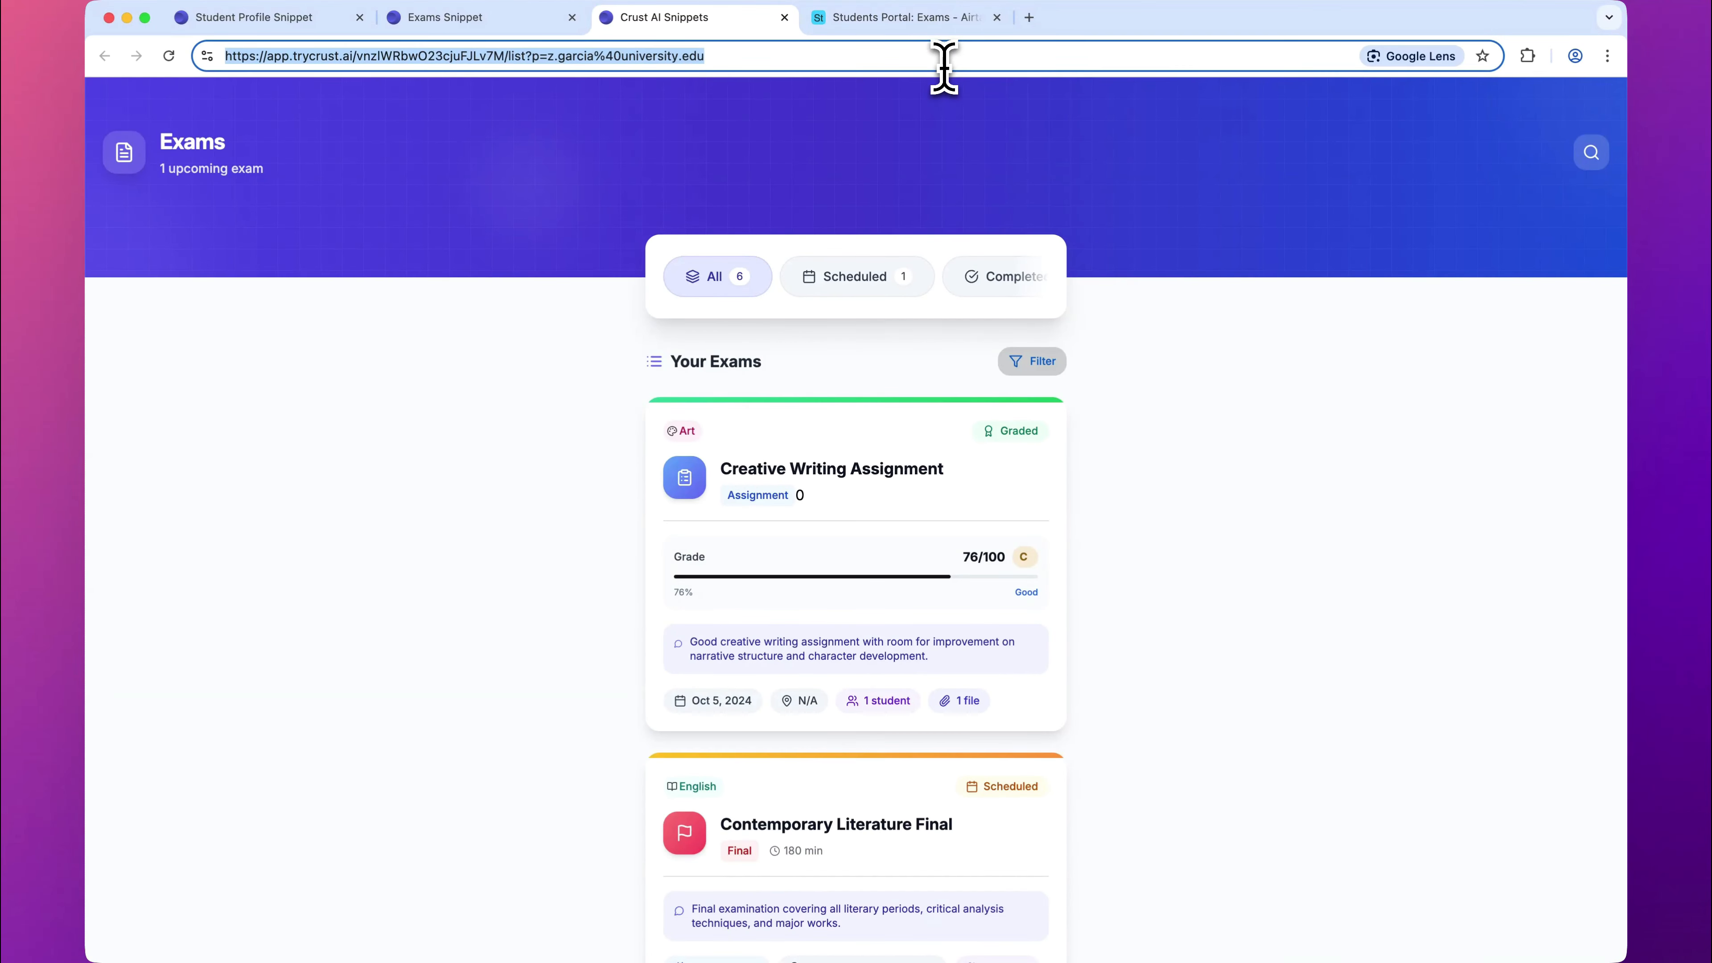
Step: Edit the Navigate to Exams button field in Airtable's Students table, replacing its URL formula with the copied address in quotation marks
left_click(900, 19)
left_click(138, 150)
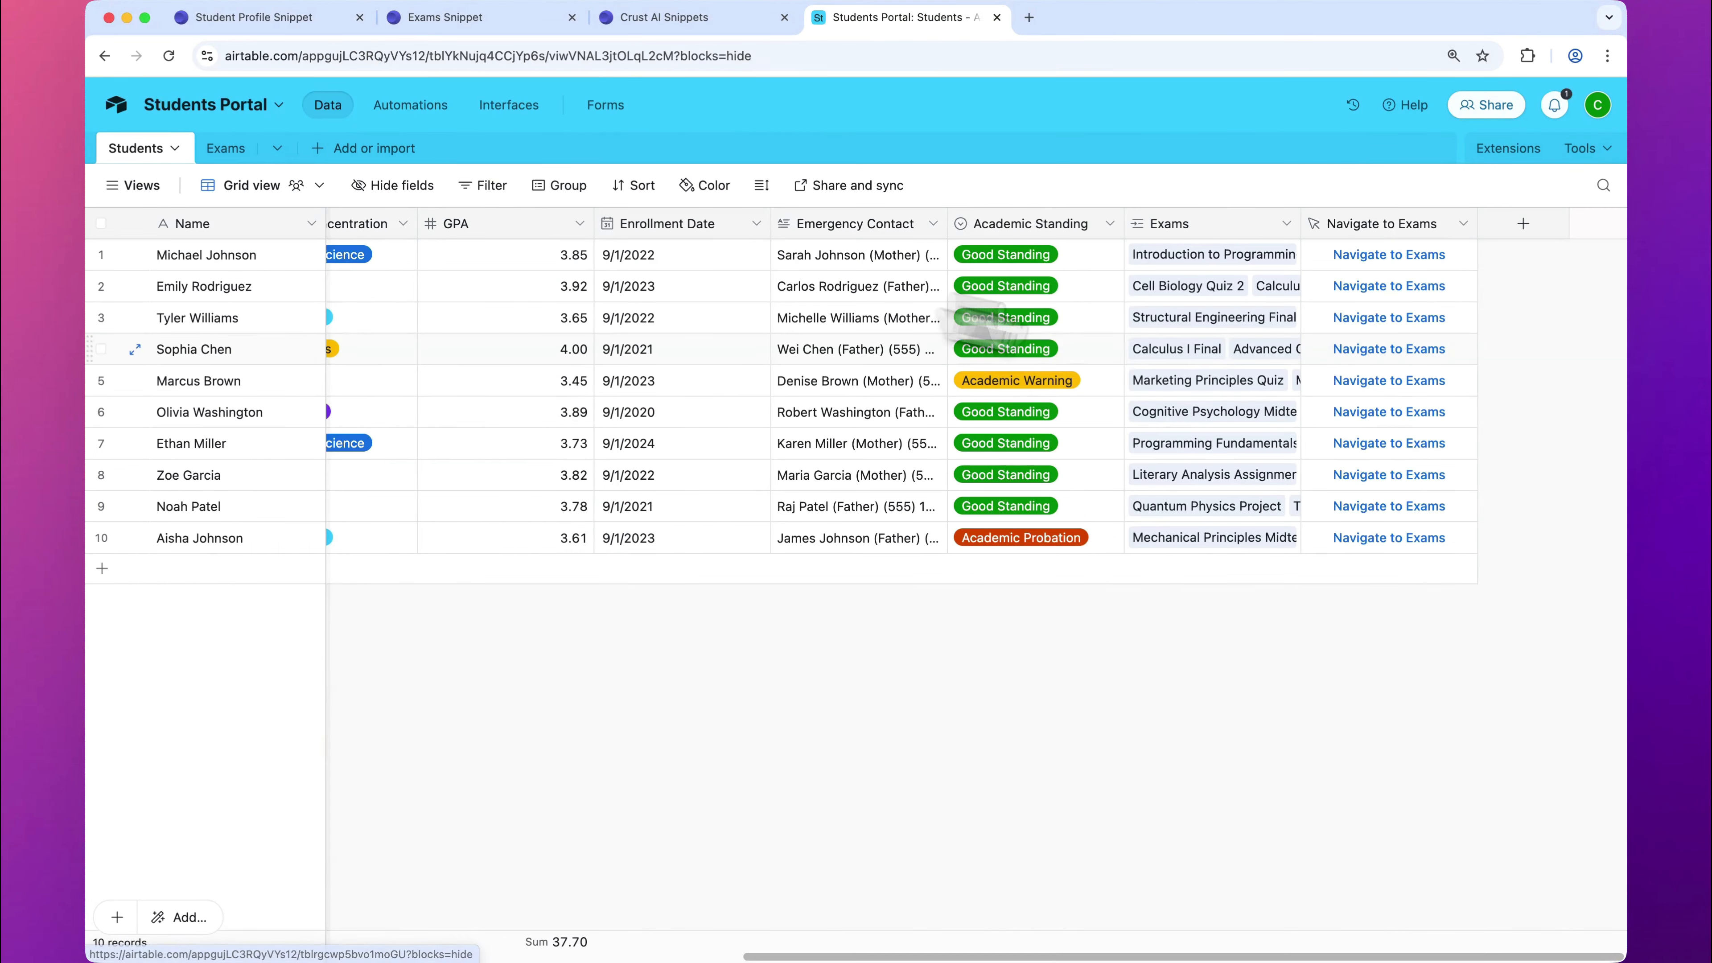
left_click(1460, 225)
left_click(1449, 280)
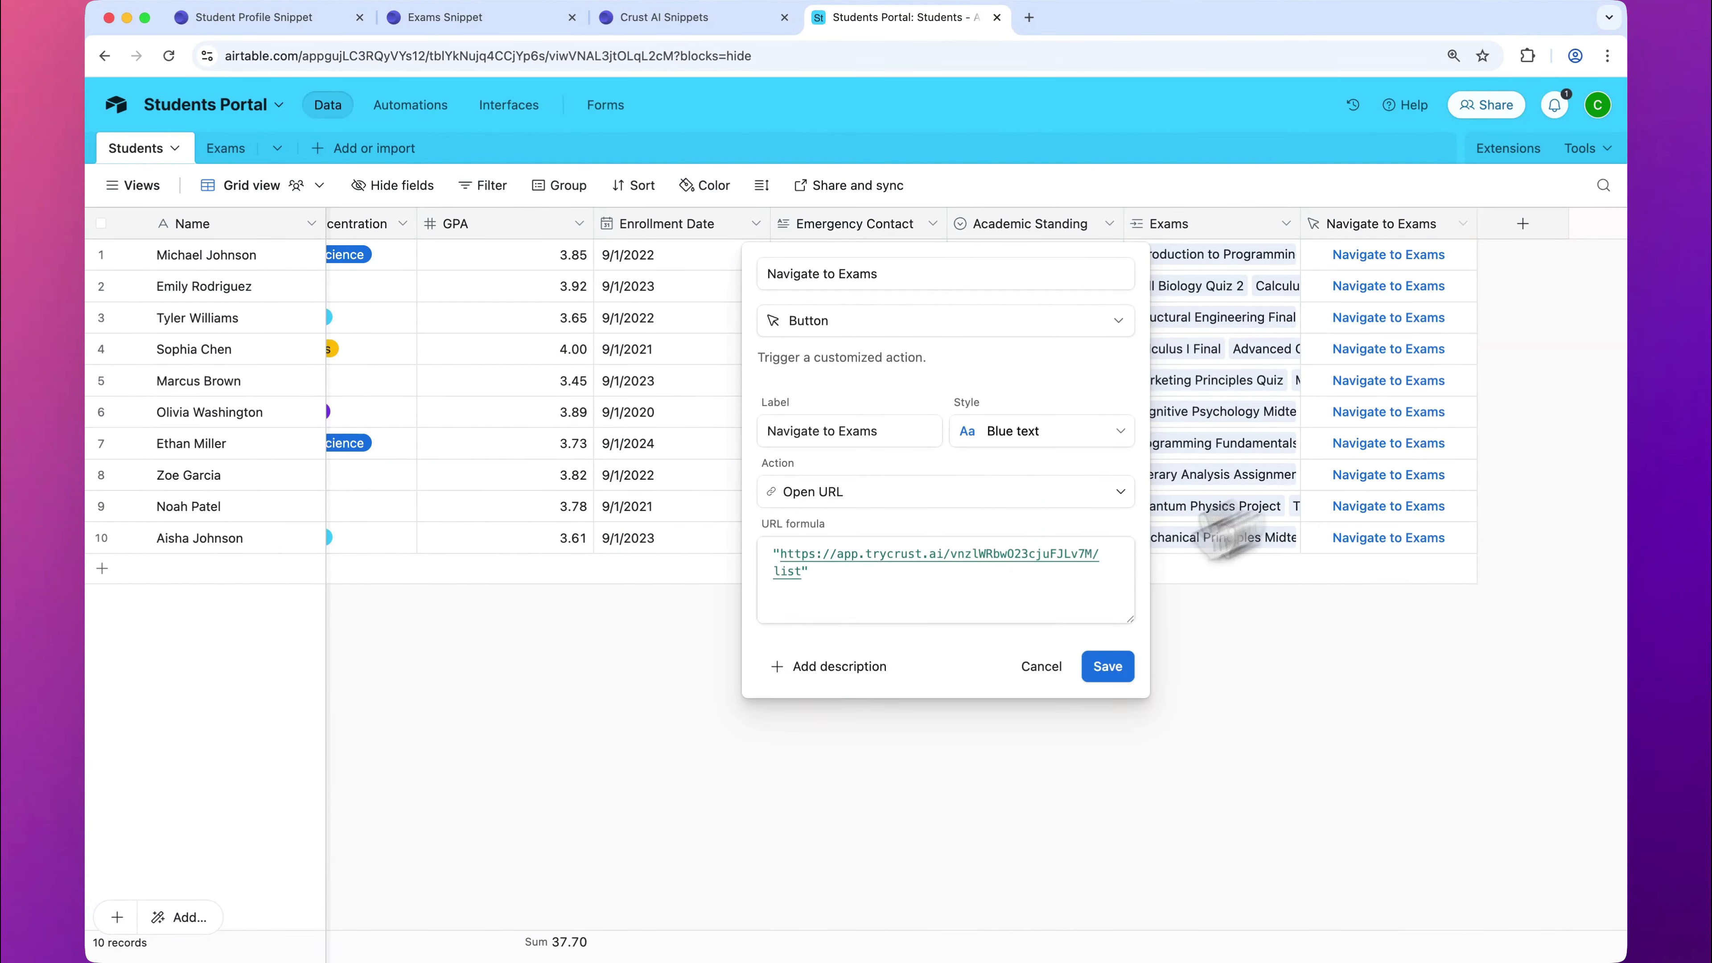
left_click(986, 600)
left_click_drag(987, 601, 735, 573)
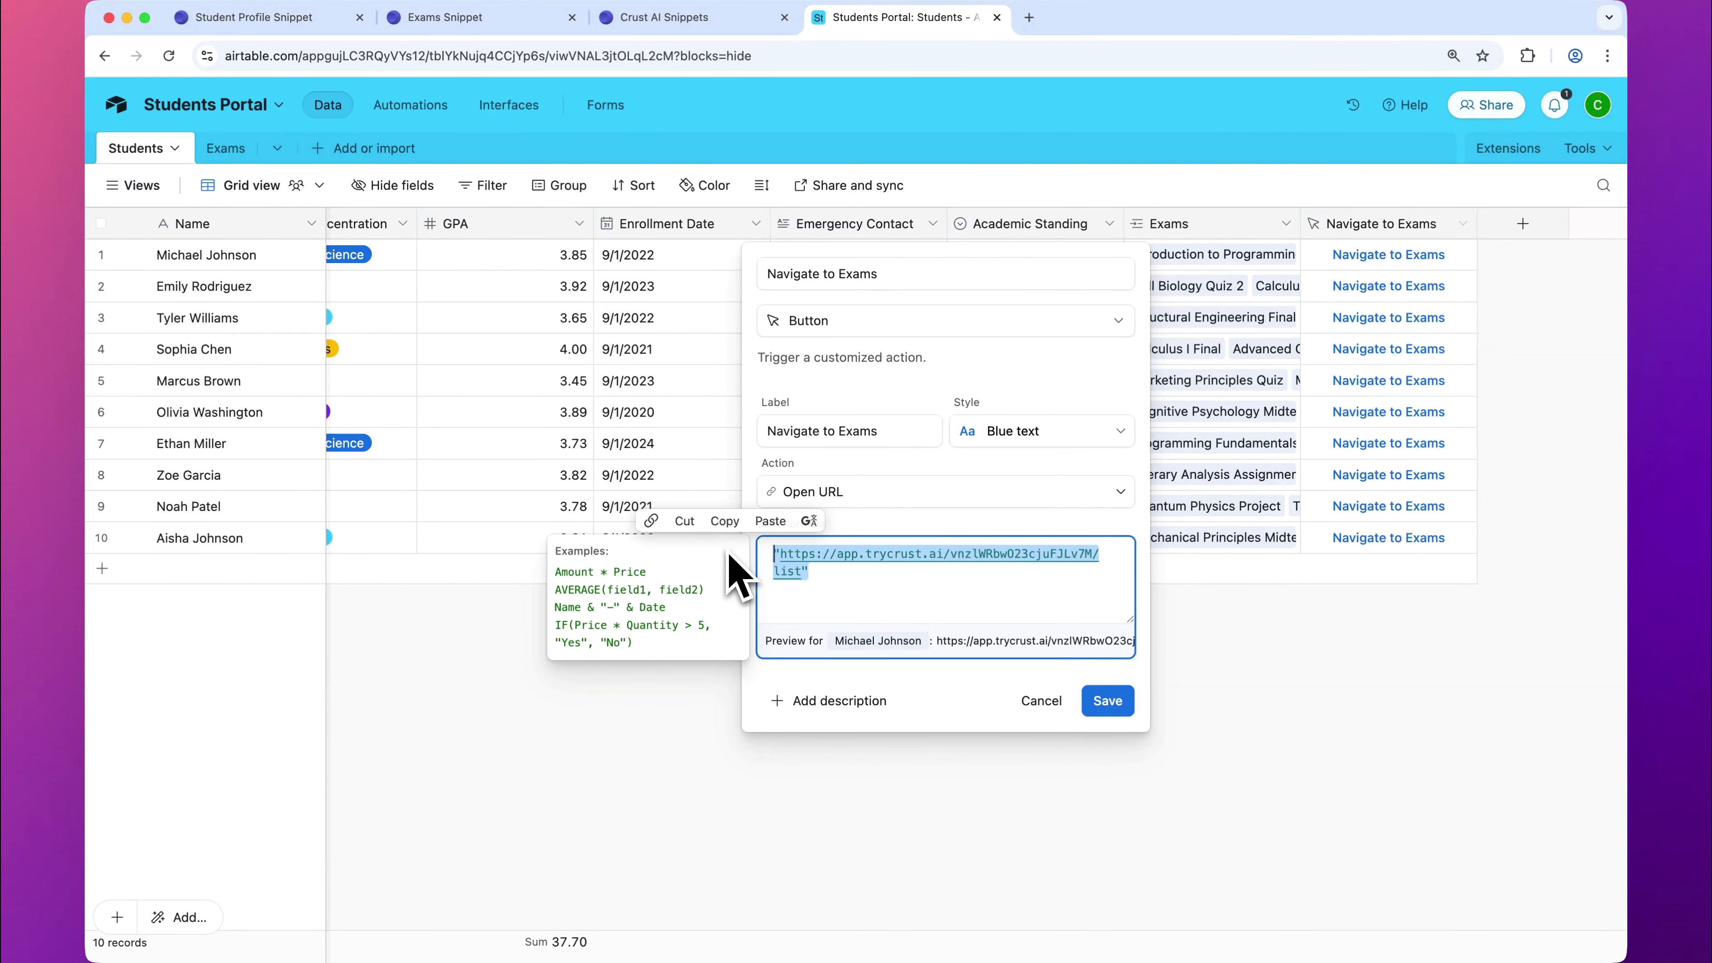
key("super+v")
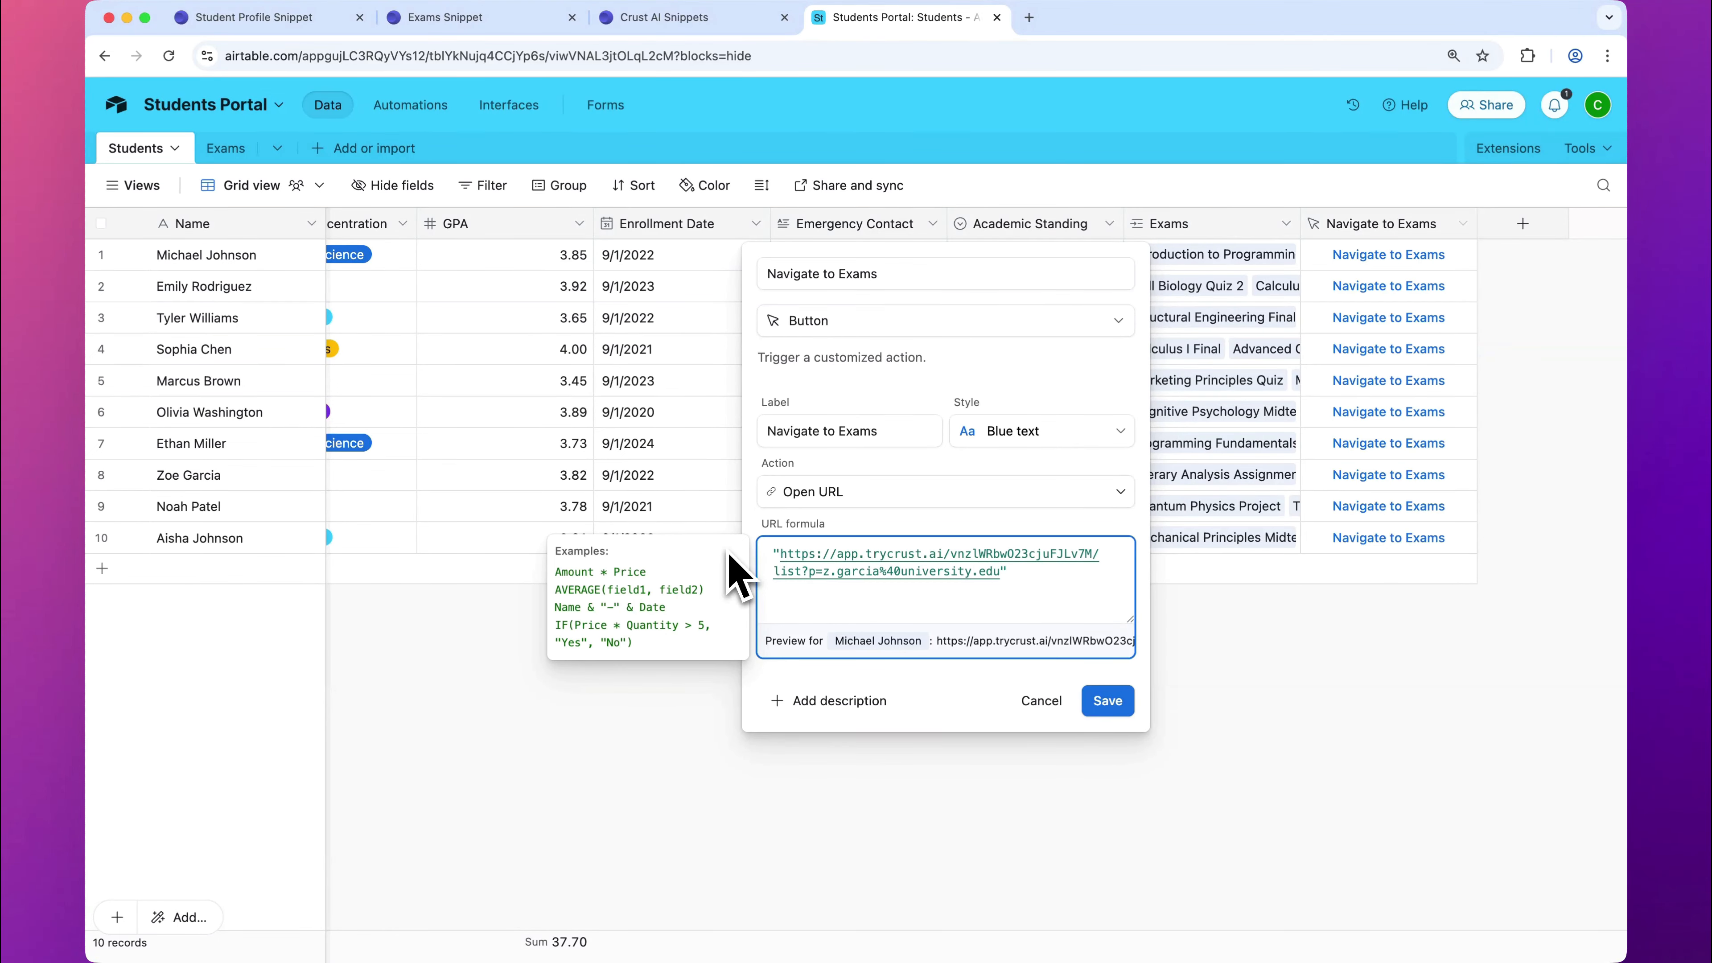
Step: Replace the fixed e-mail in the URL formula with the Email field, ending it list?p=" & Email, and save the field
left_click(826, 578, "shift")
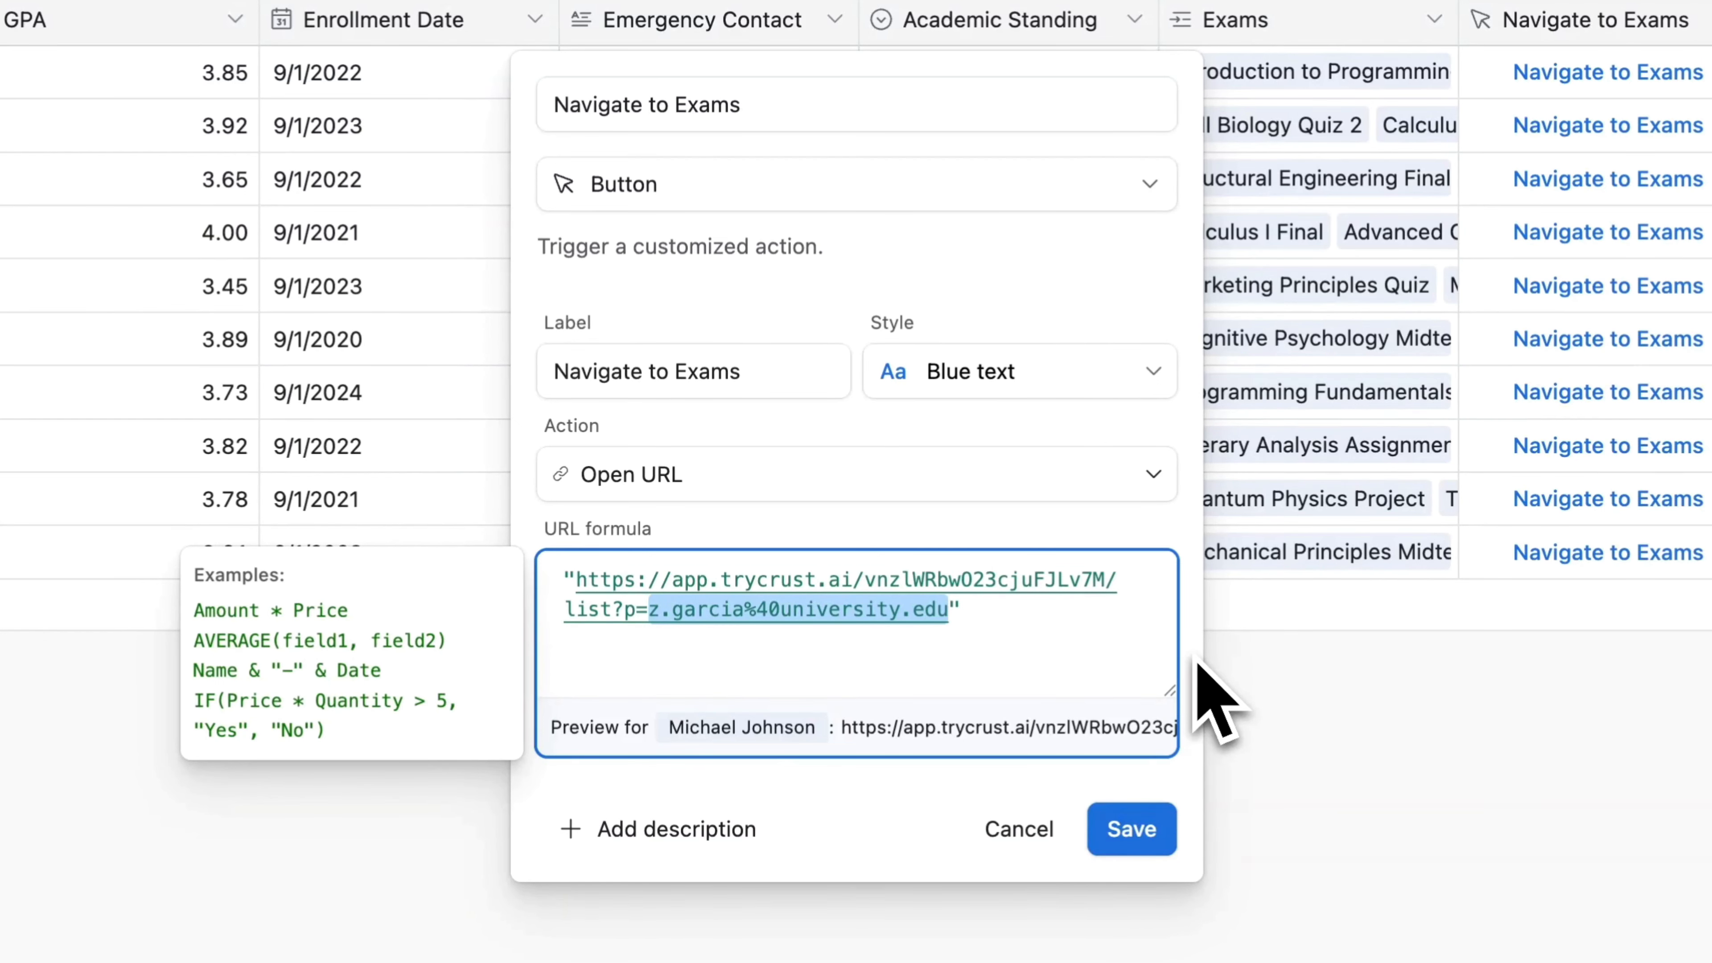
key("BackSpace")
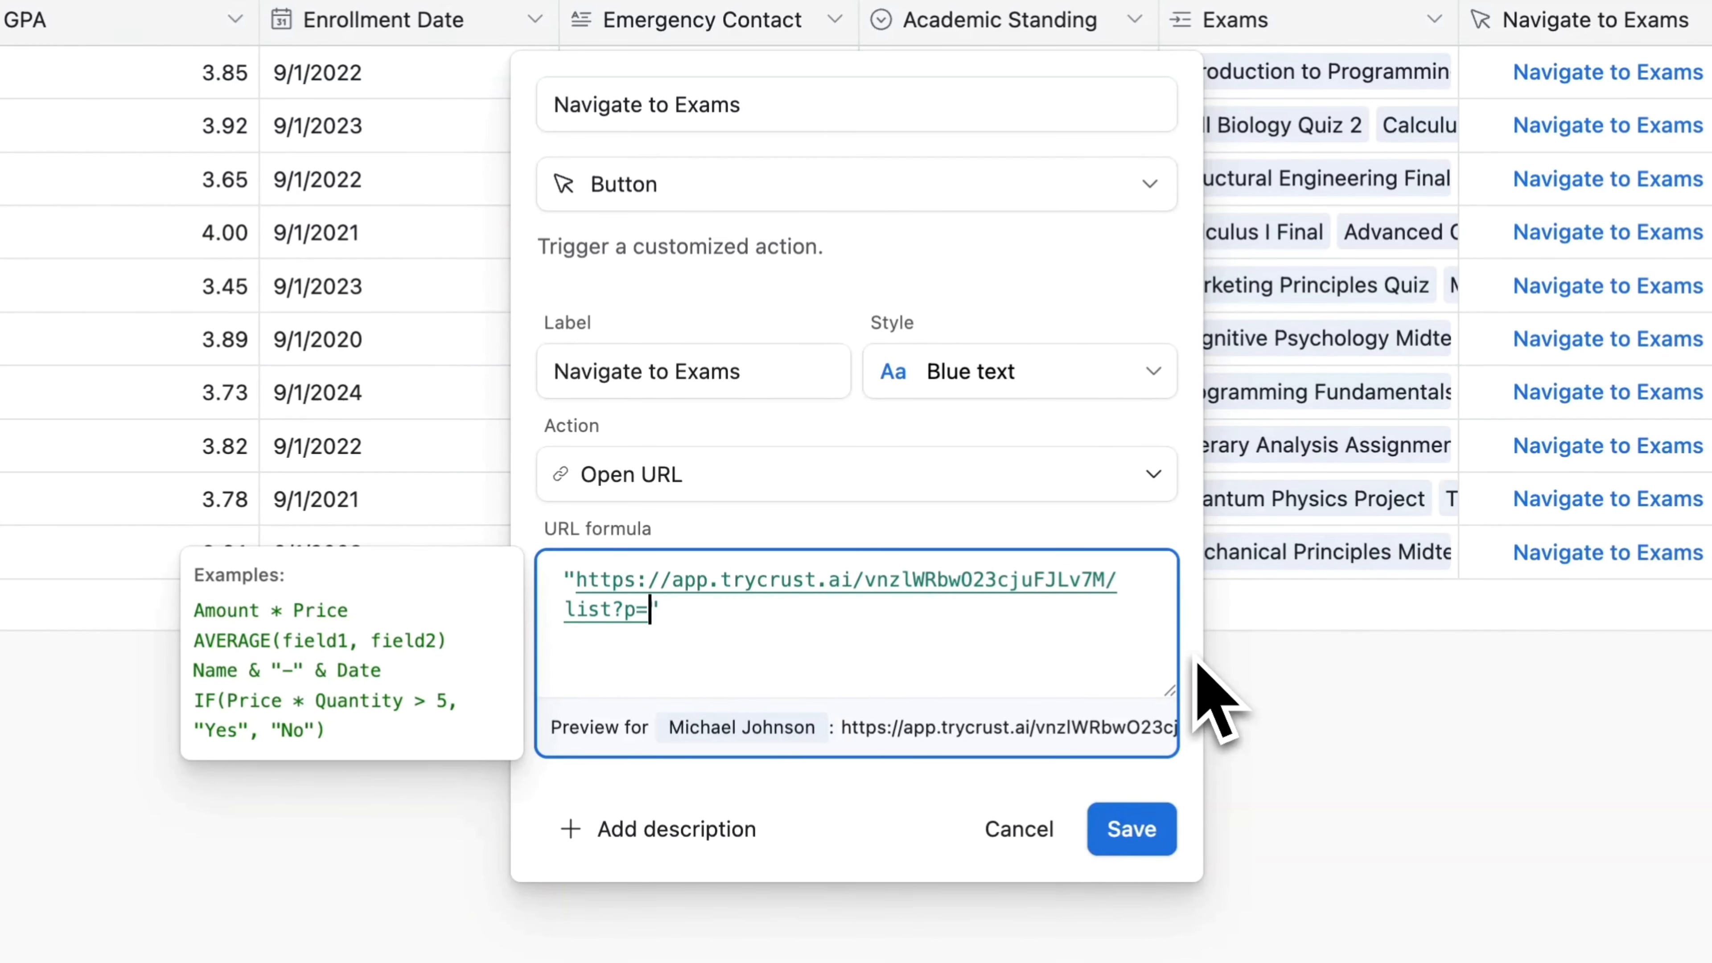
type("& Email")
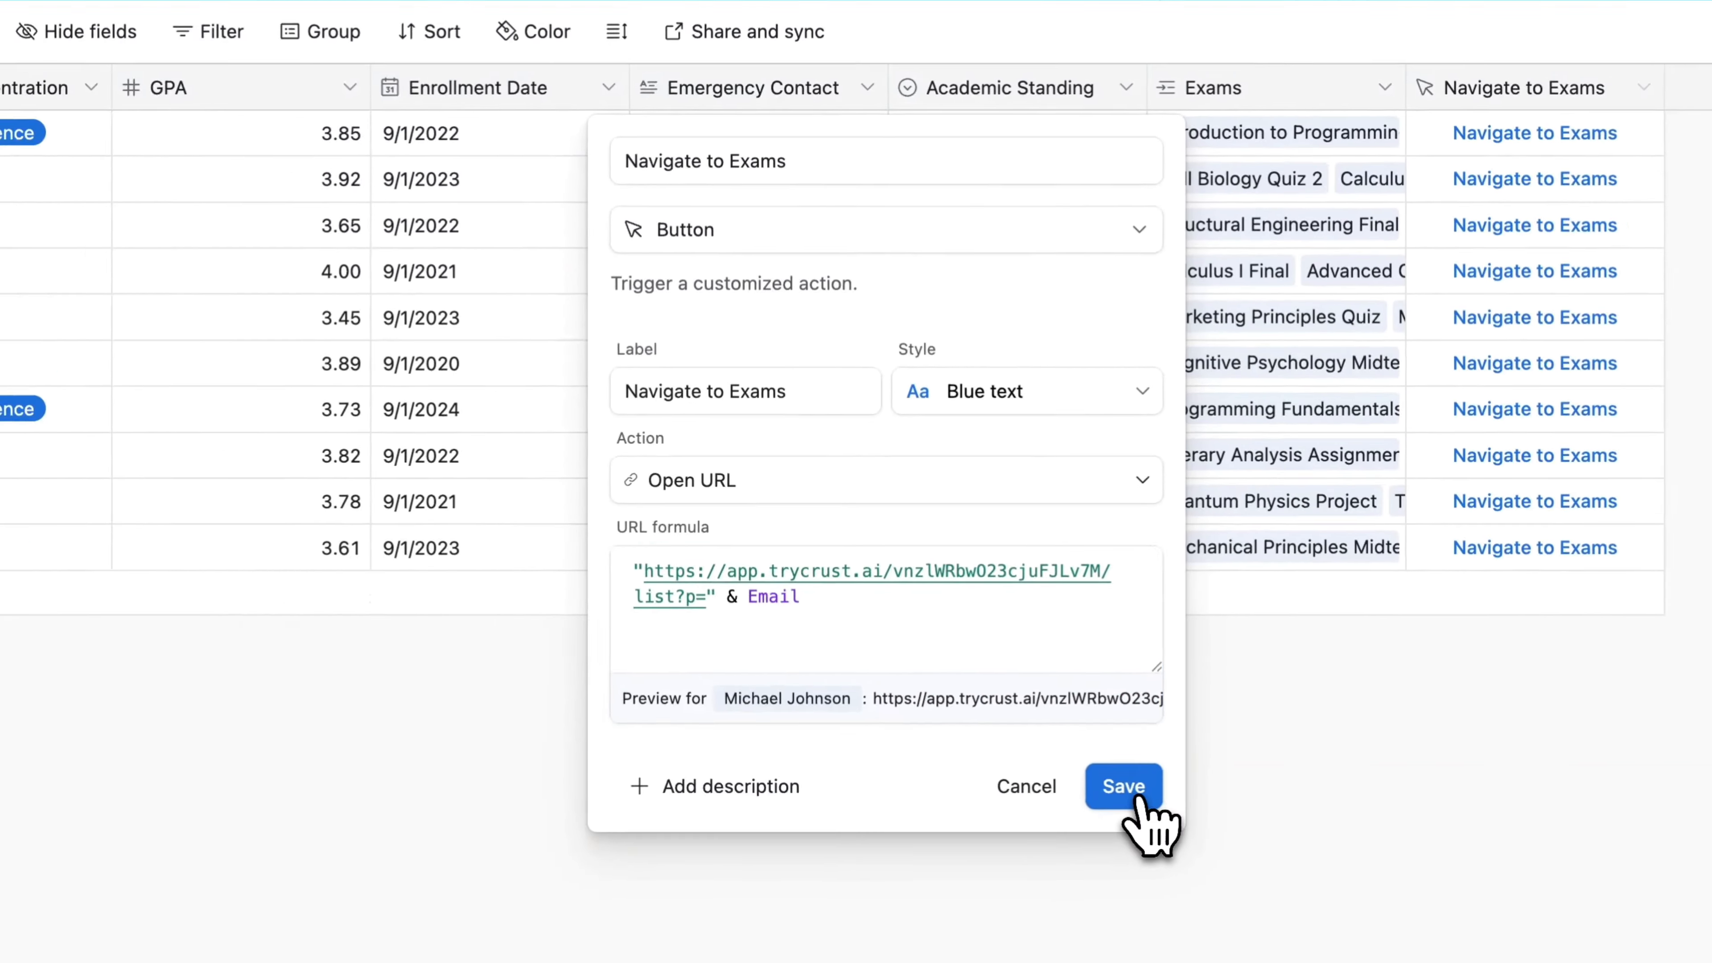
left_click(1132, 829)
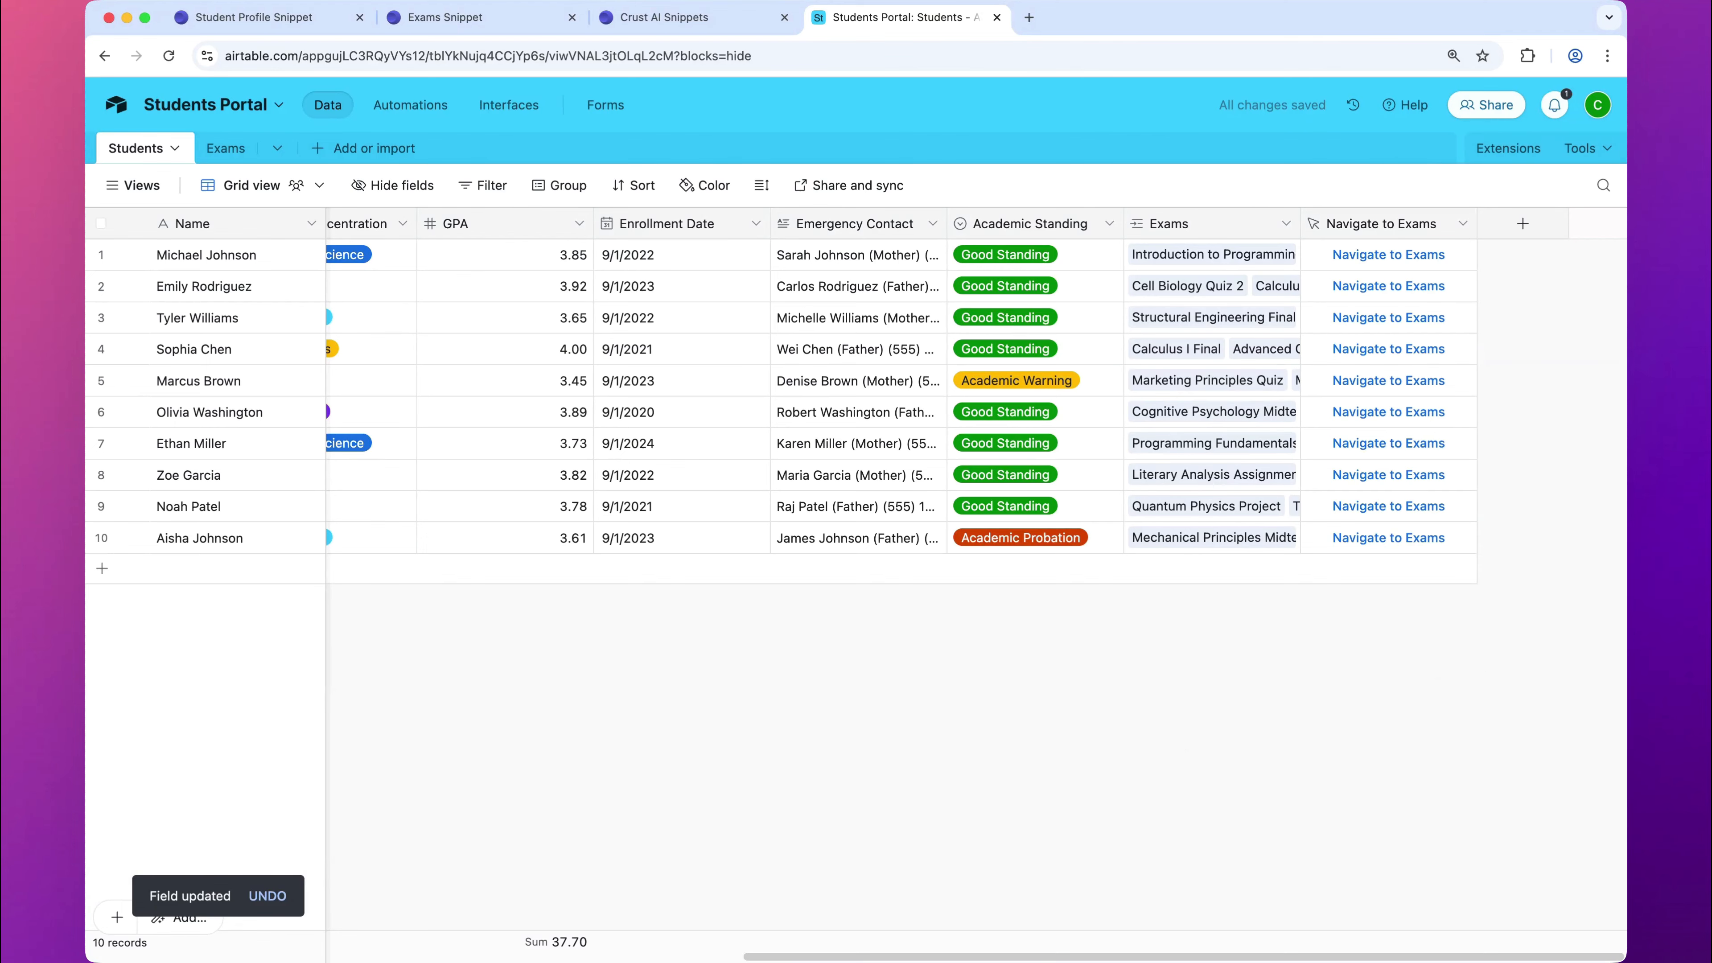
Step: Test the Navigate to Exams buttons in rows 2 and 6, inspect the e-mail in each URL, and close the opened pages
left_click(1389, 286)
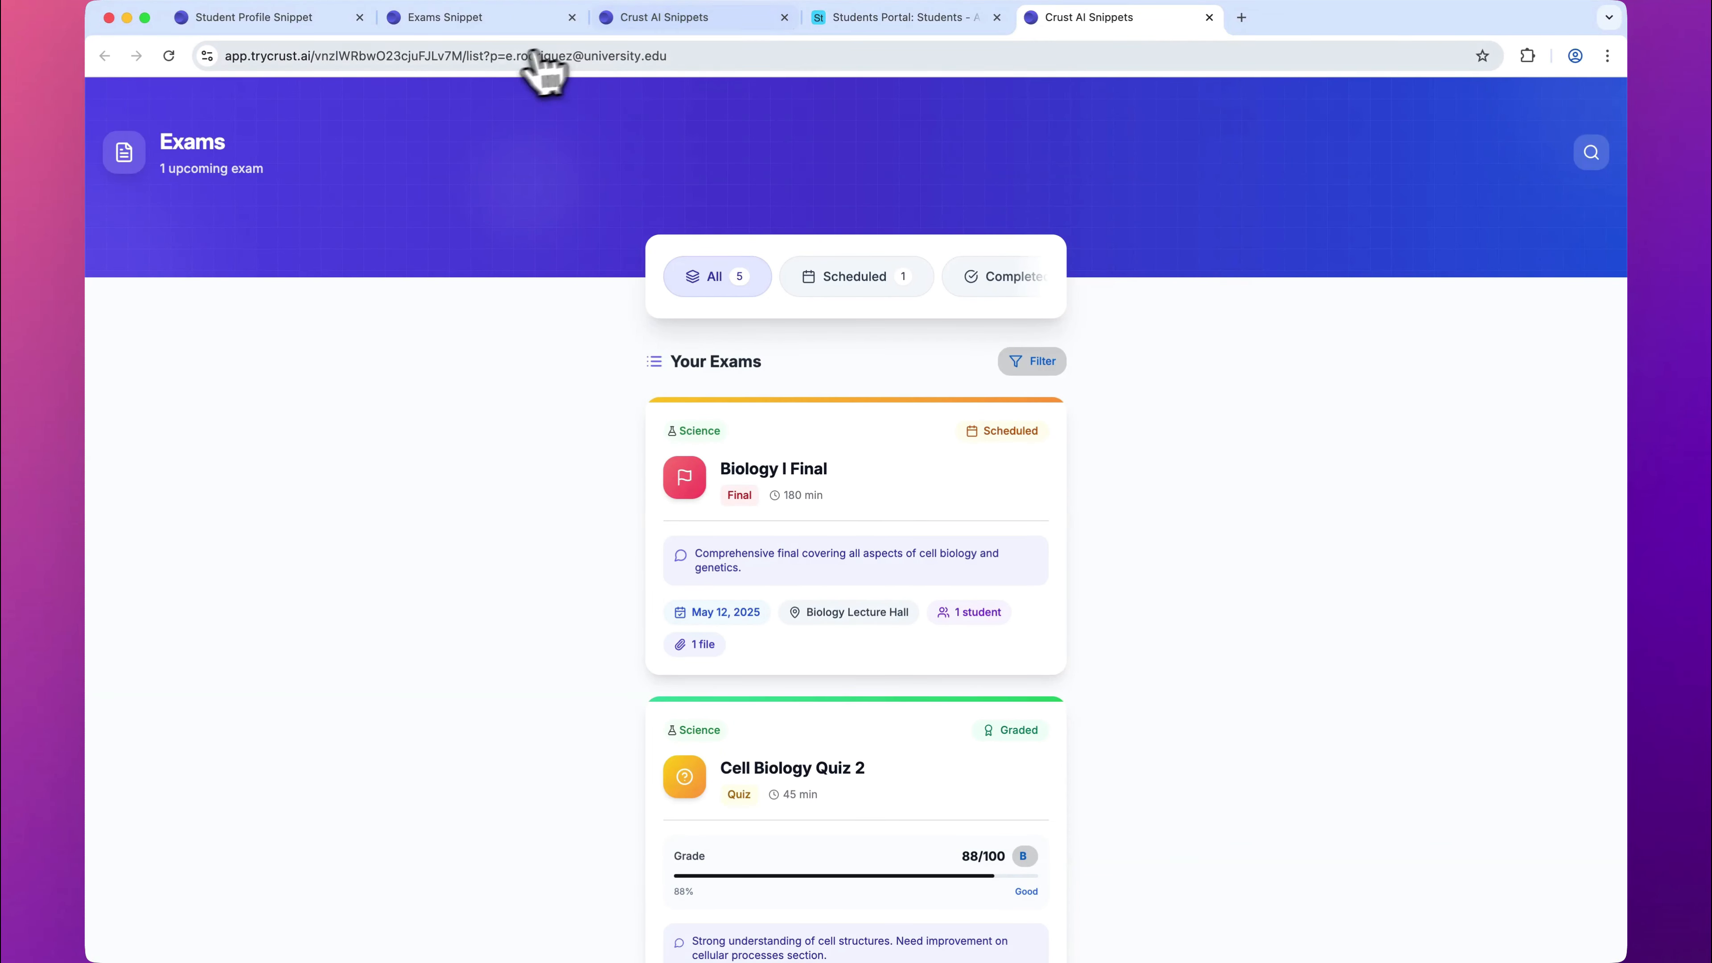
left_click_drag(507, 56, 753, 55)
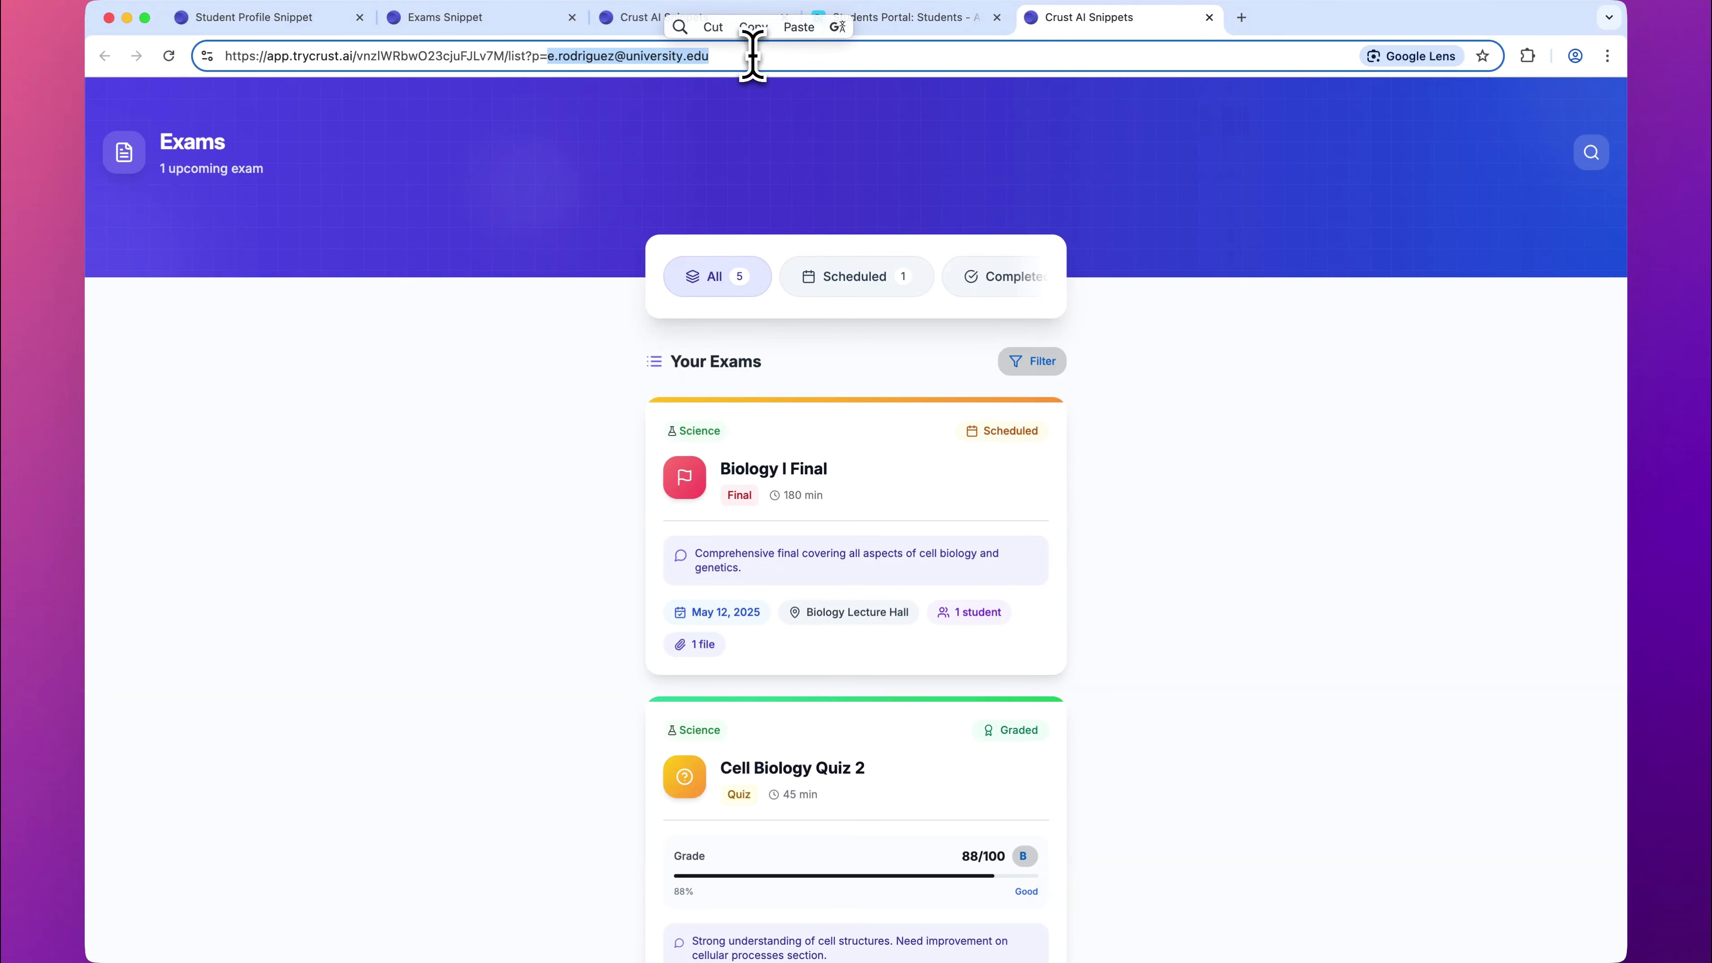
left_click(1209, 16)
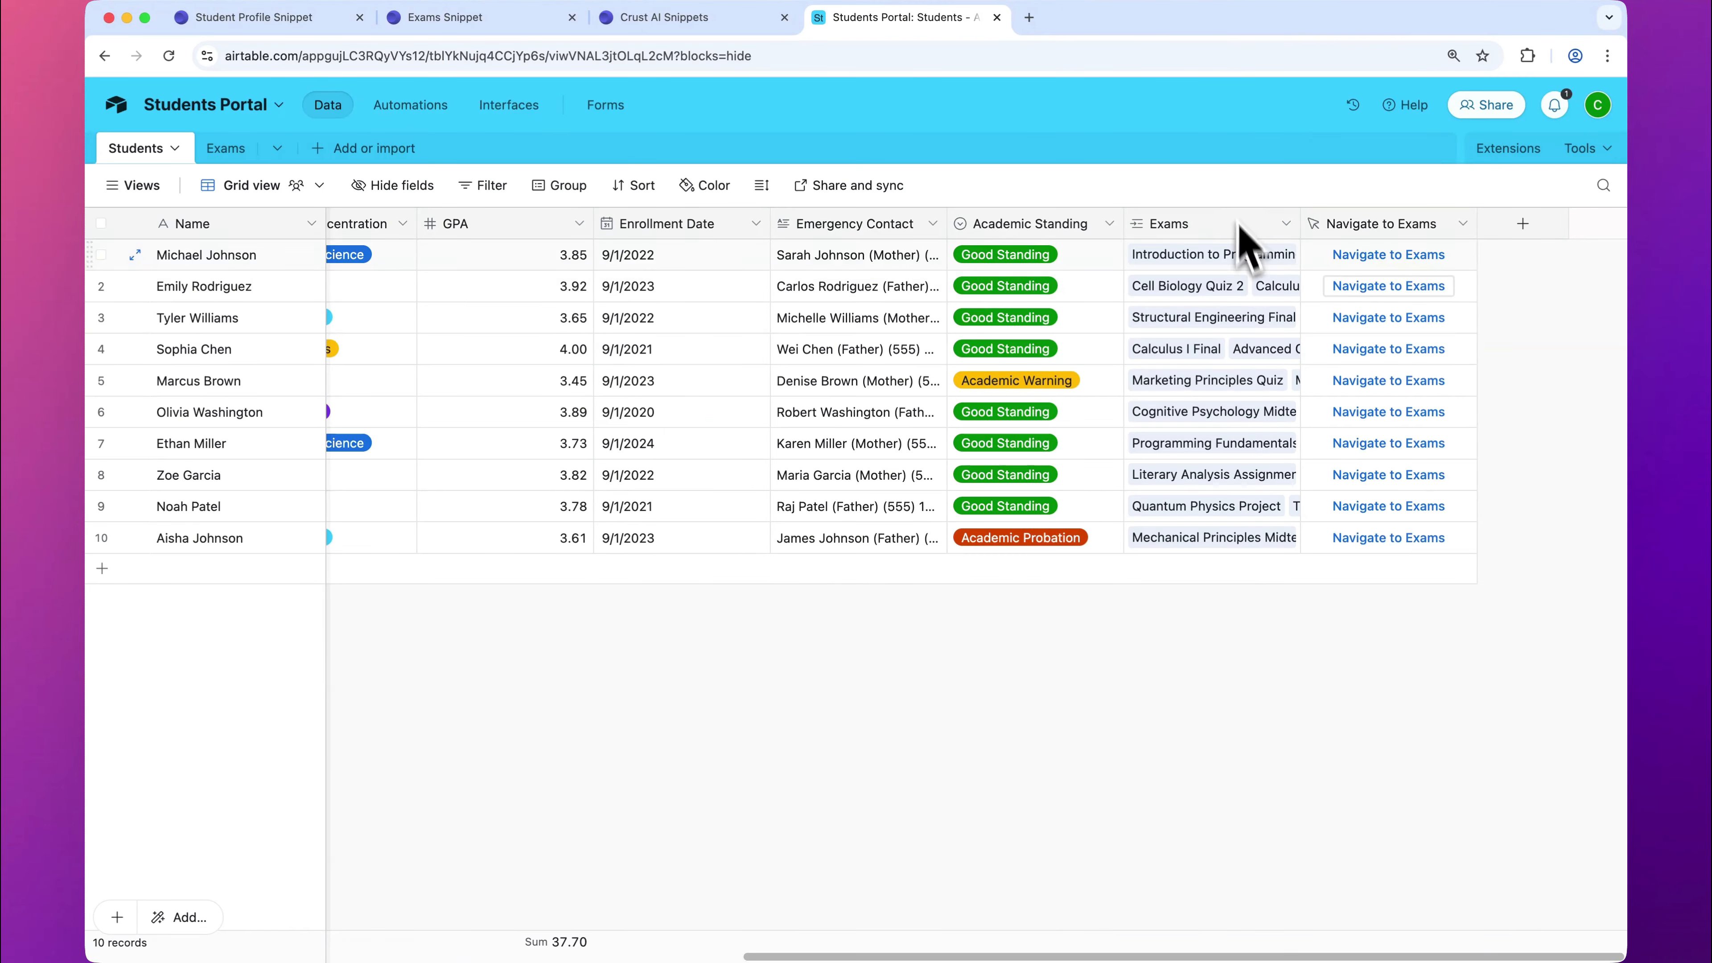
left_click(1422, 412)
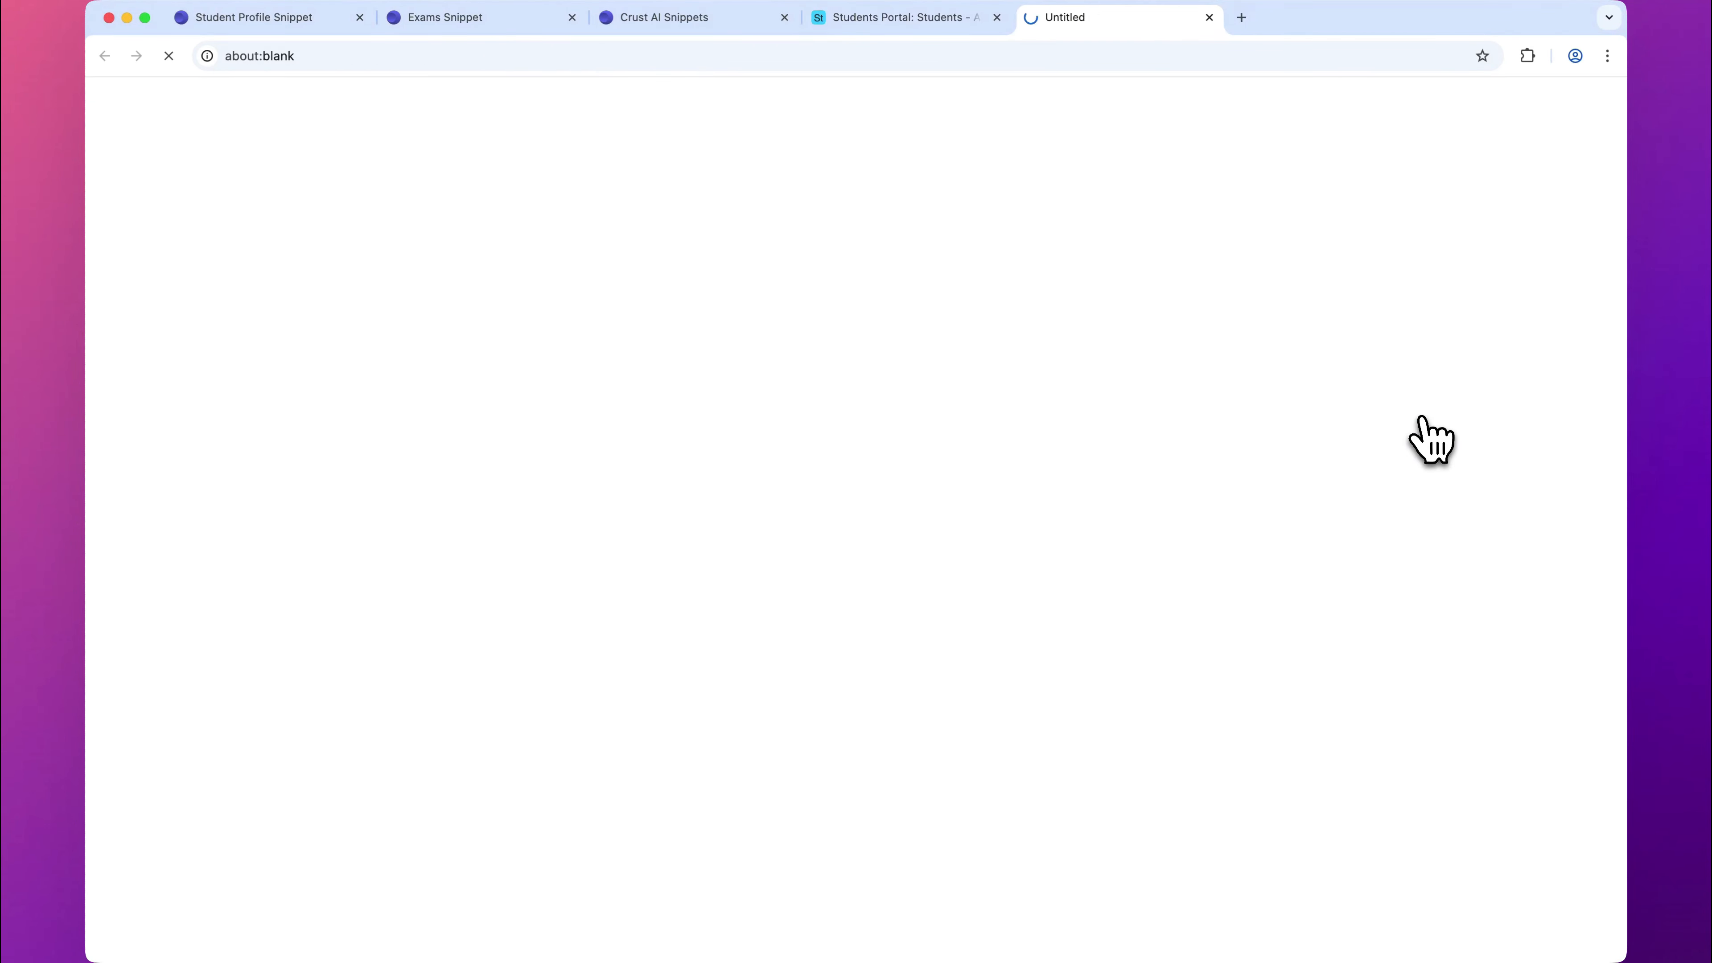
left_click_drag(509, 55, 726, 59)
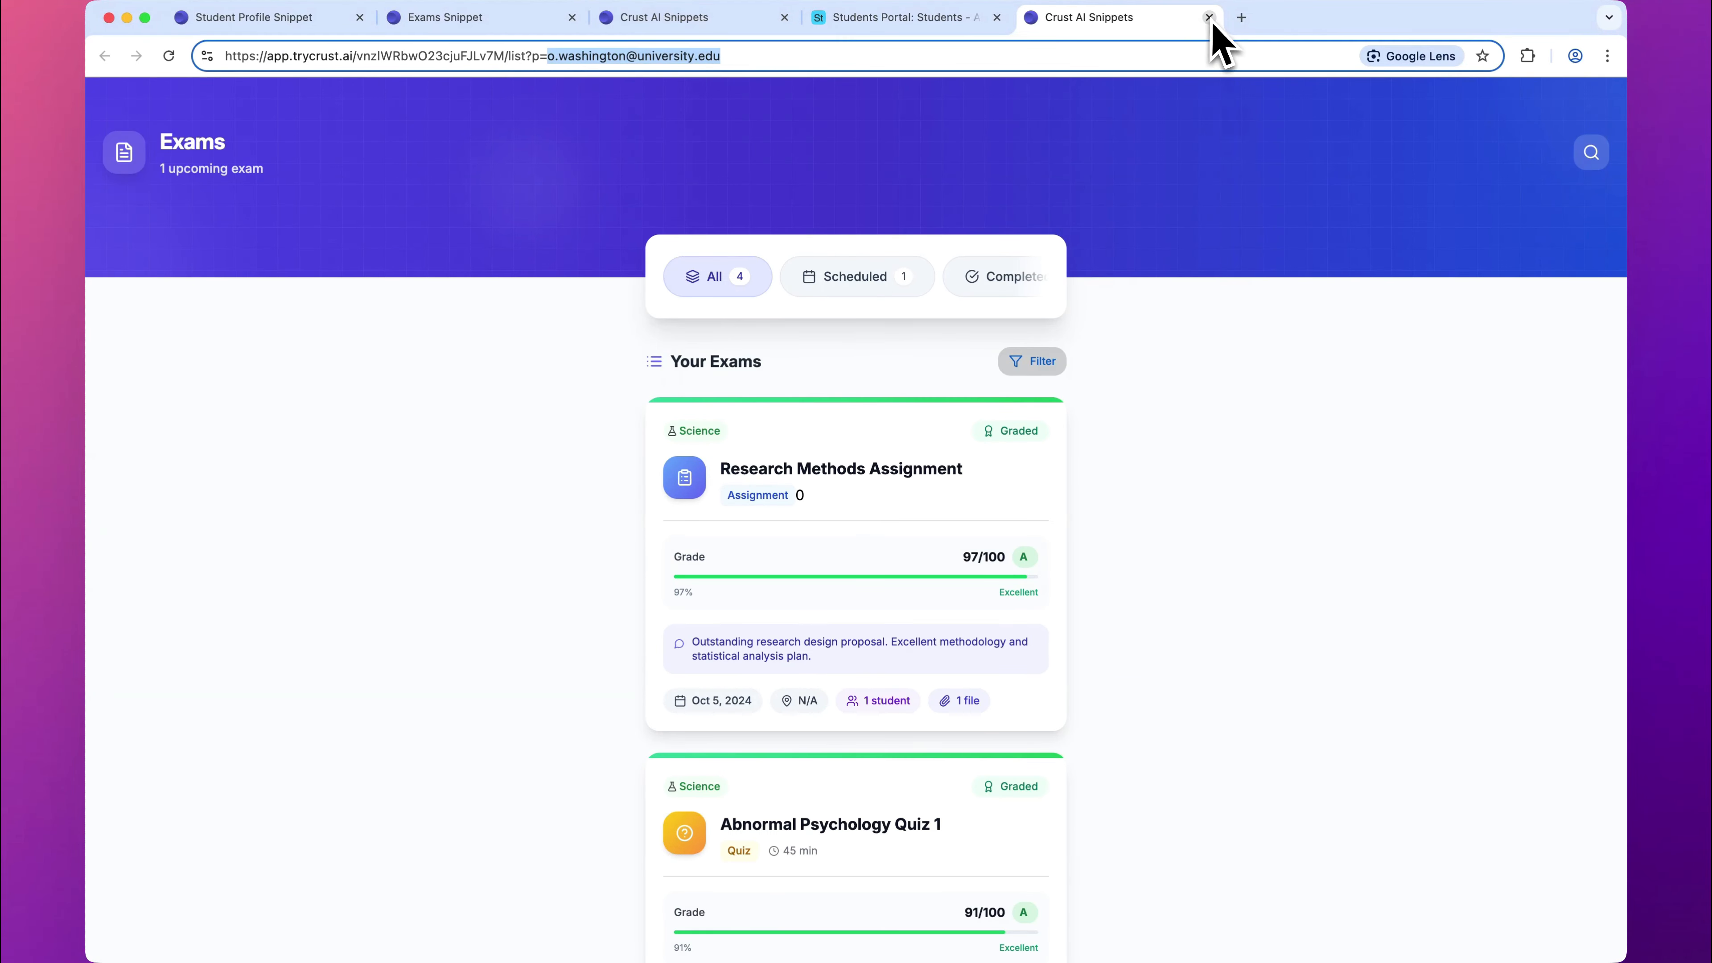
left_click(1209, 17)
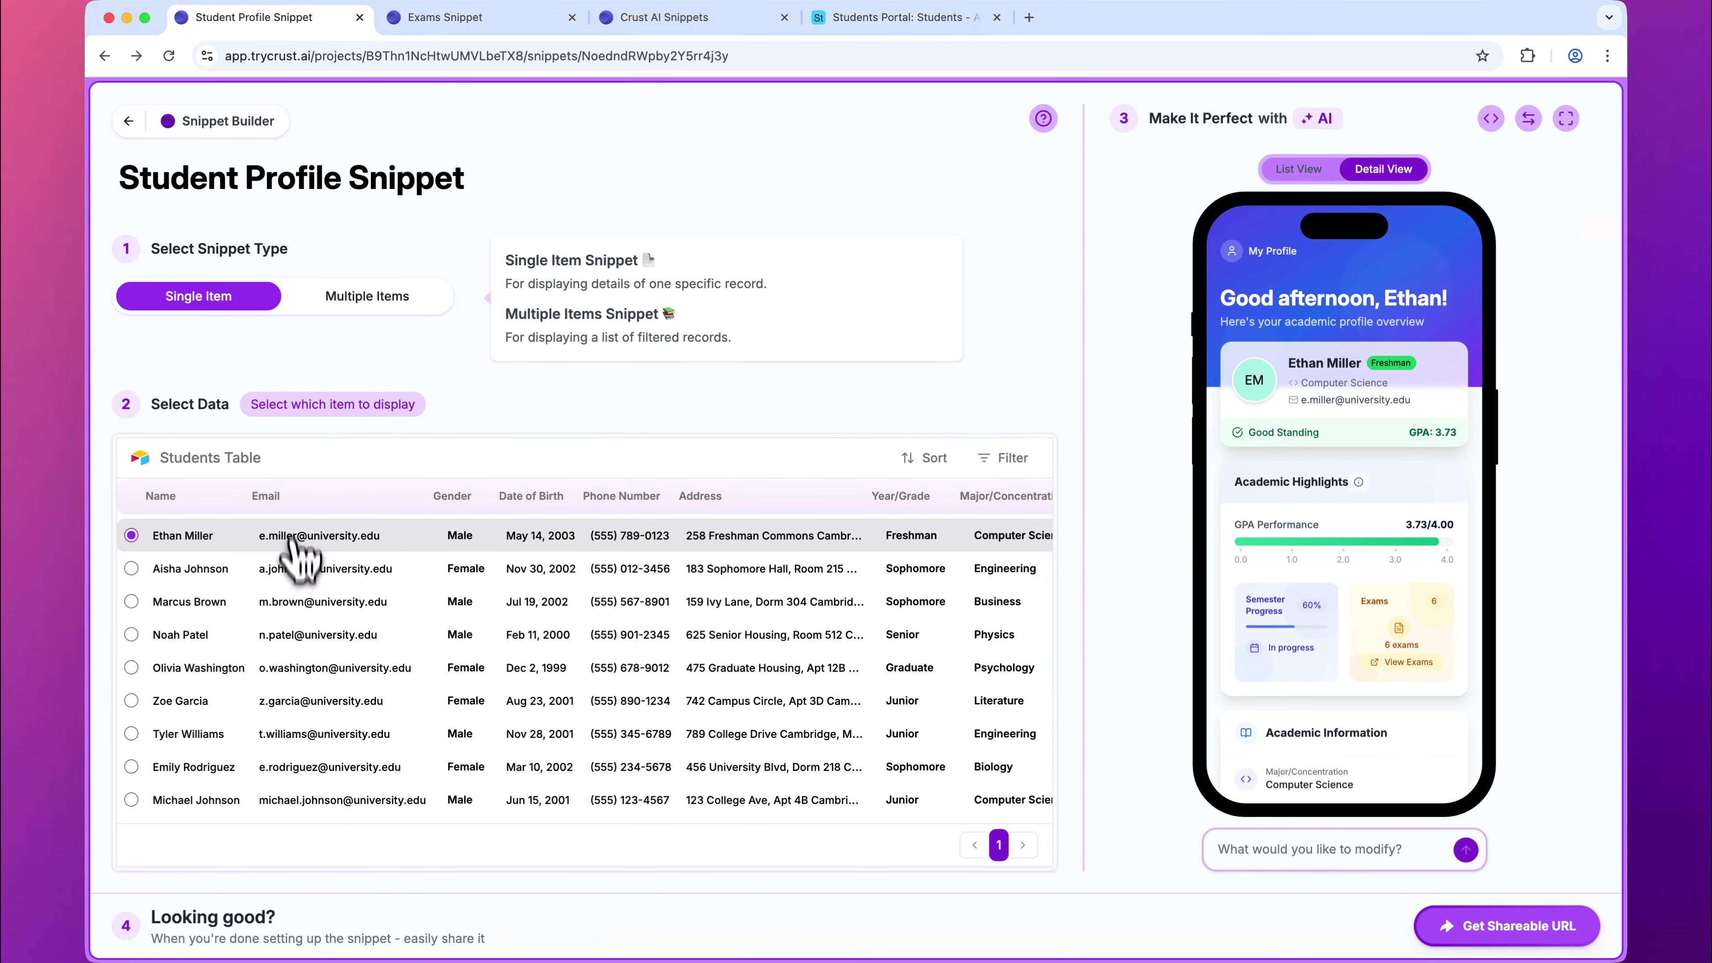
Step: Open the Student Profile Snippet's shareable URL, follow View Exams to check the student's own exams list, and close the page
left_click(1453, 930)
left_click(1443, 921)
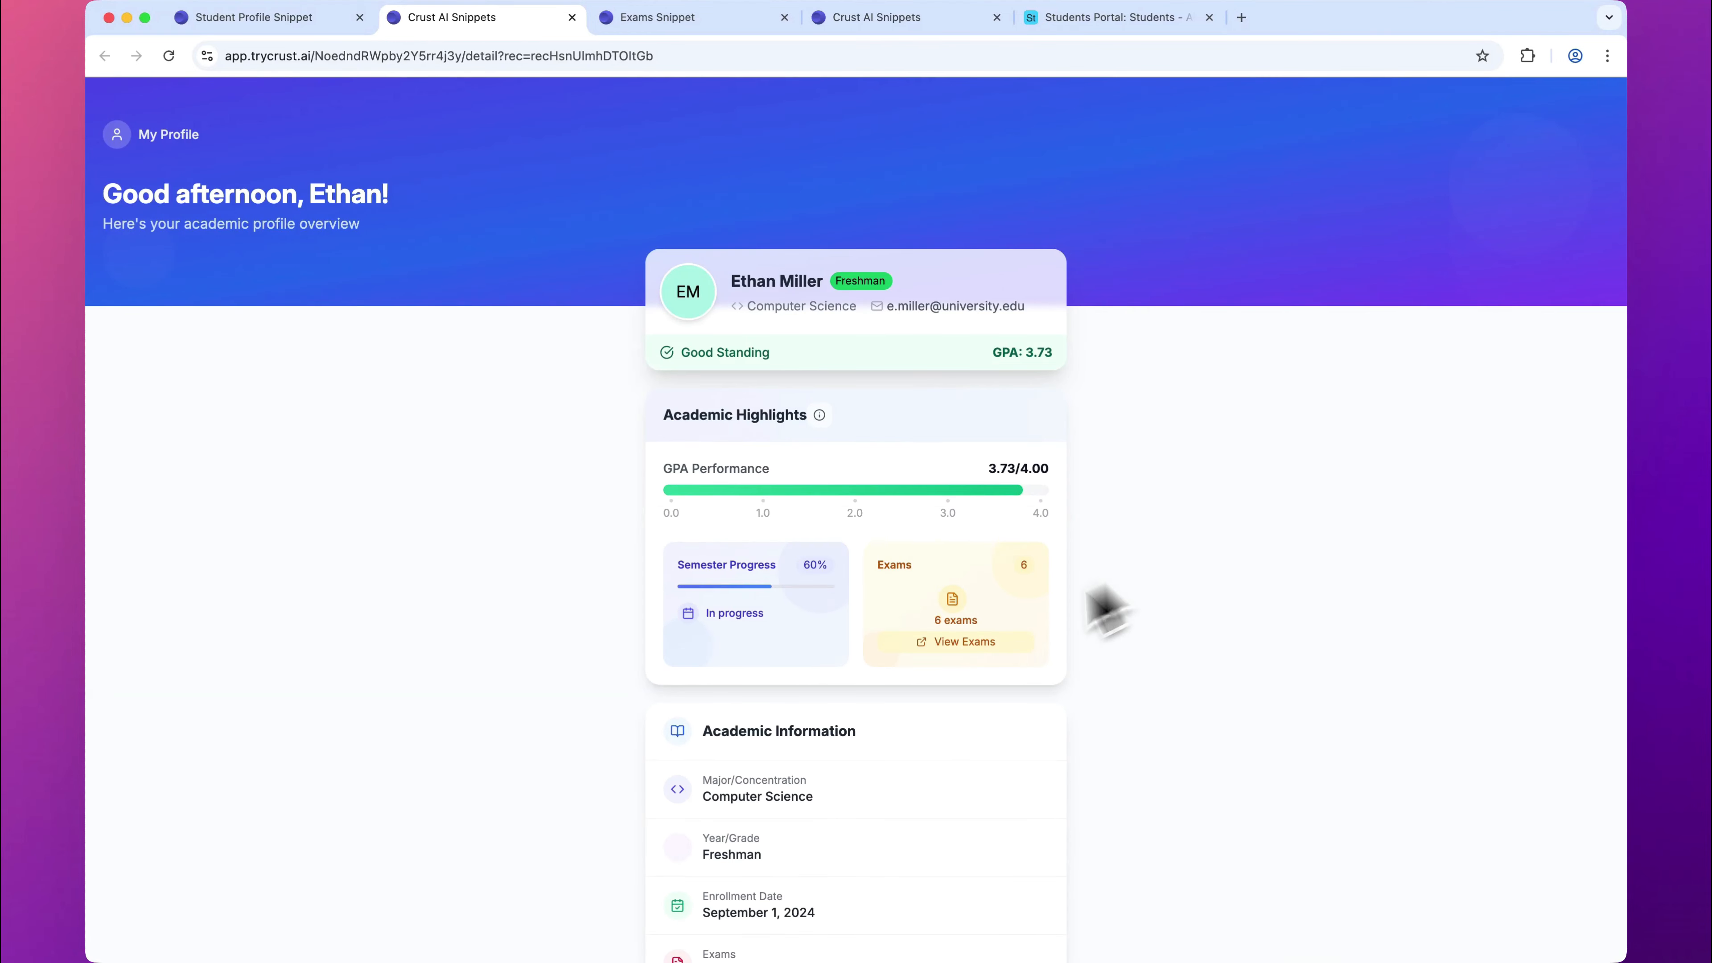
left_click(971, 644)
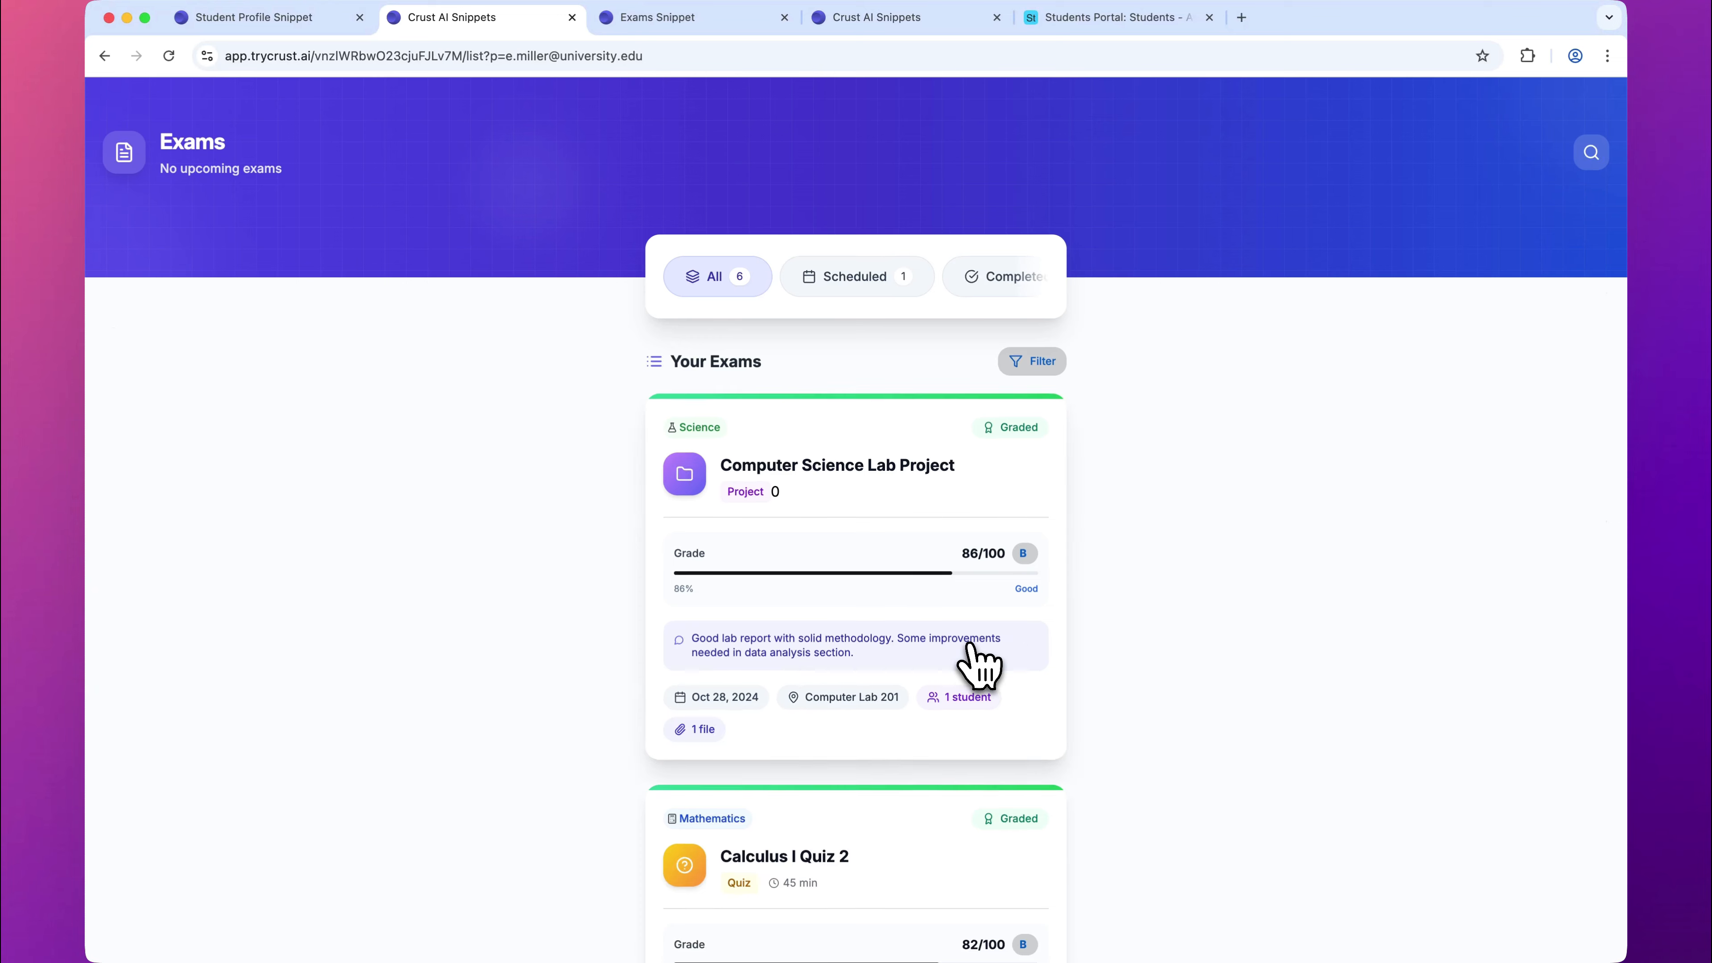
scroll(971, 646, "down", 15)
scroll(971, 646, "up", 15)
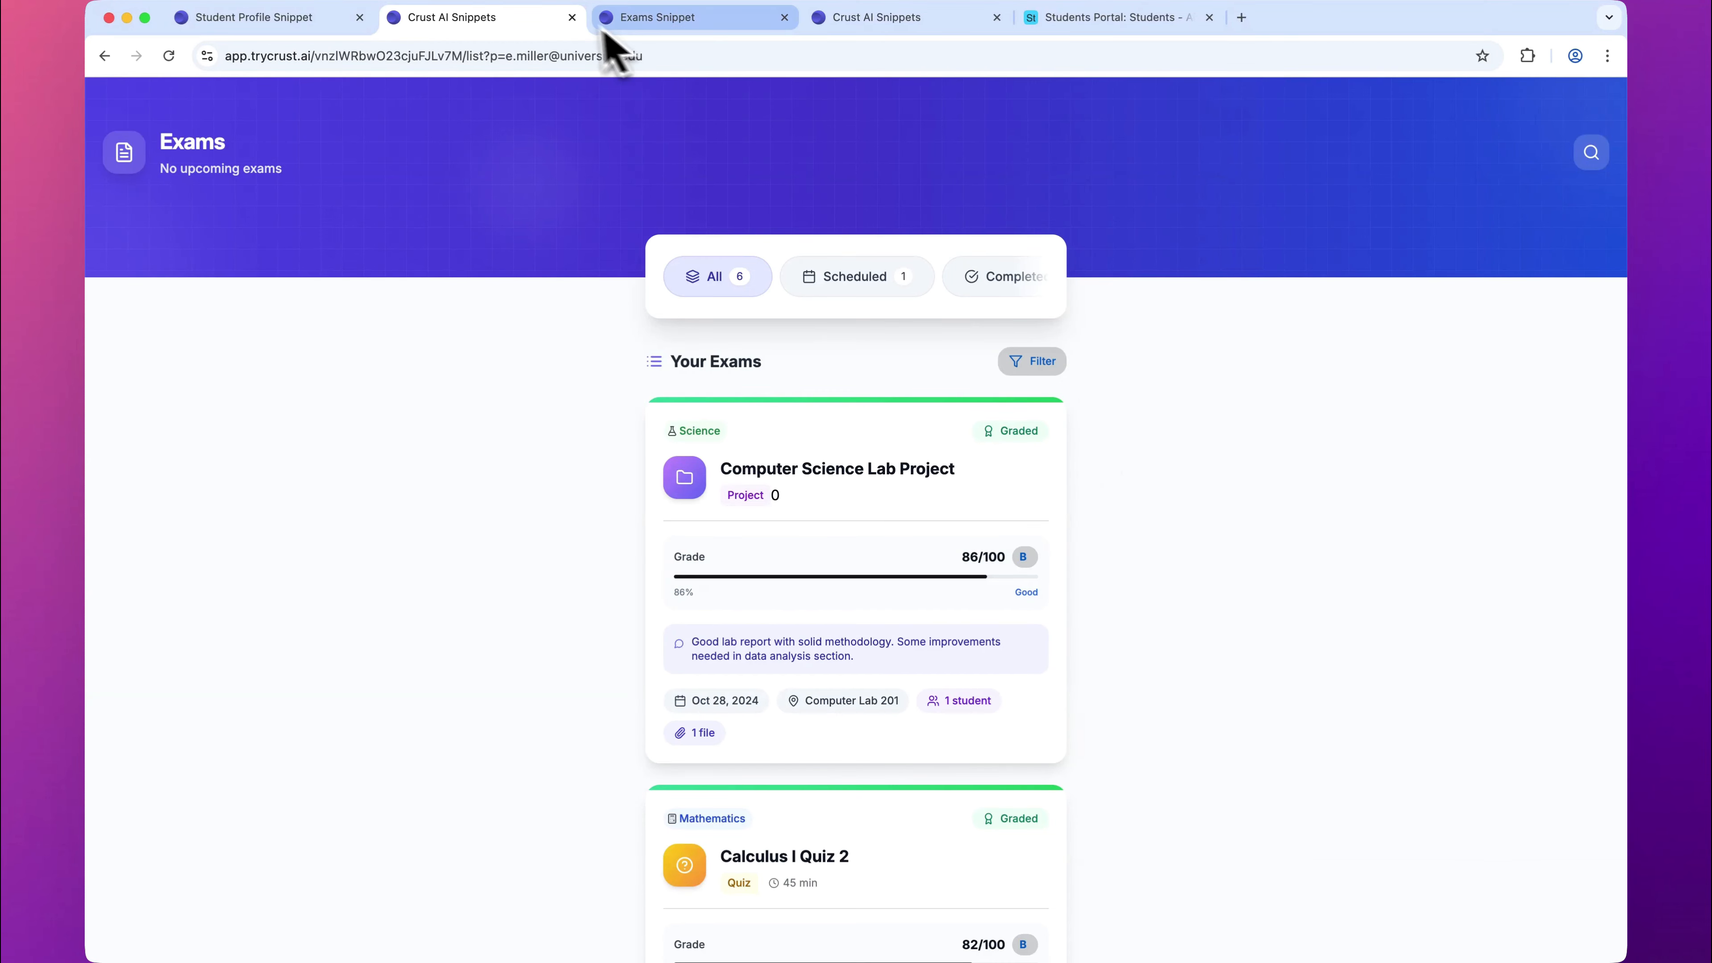
left_click(573, 17)
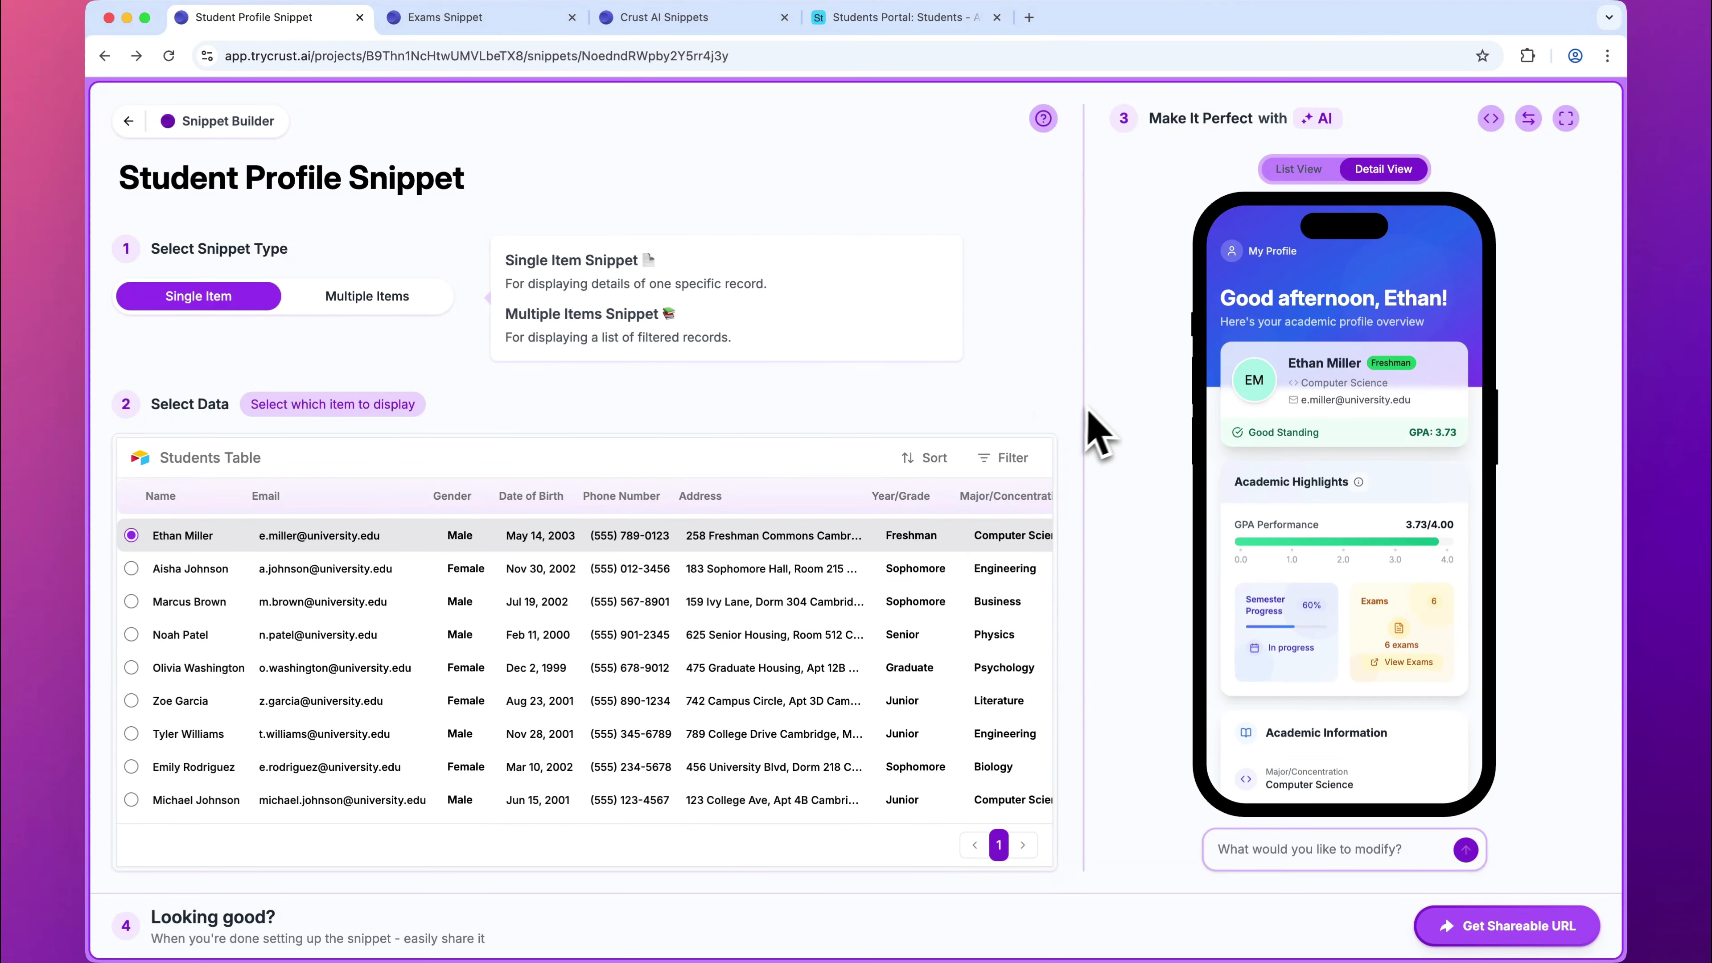